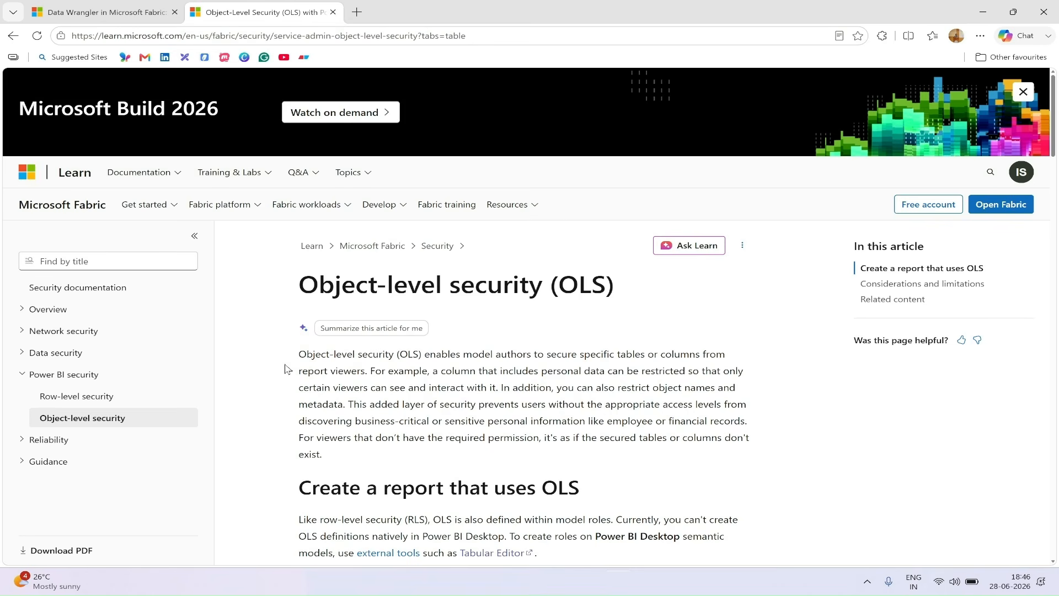
Read the object-level security article's introduction and its section on creating a report that uses OLS, including the external tool recommendation.
mouse_move(291, 343)
mouse_down()
mouse_move(325, 361)
mouse_move(705, 364)
mouse_up()
drag(303, 382, 367, 382)
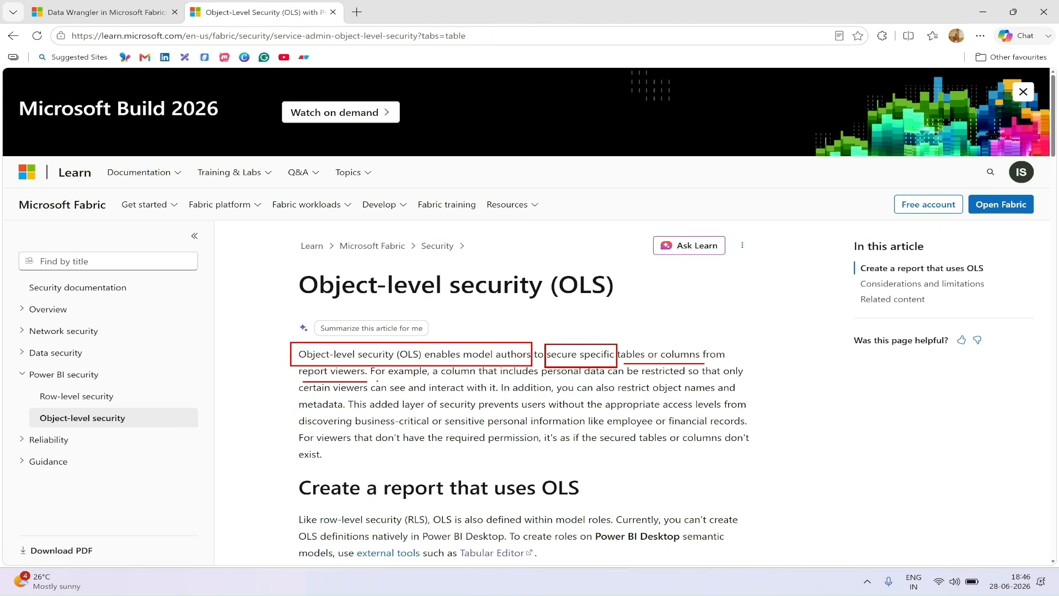
drag(443, 381, 743, 380)
drag(304, 395, 505, 392)
key(Escape)
scroll(505, 392, down, 1)
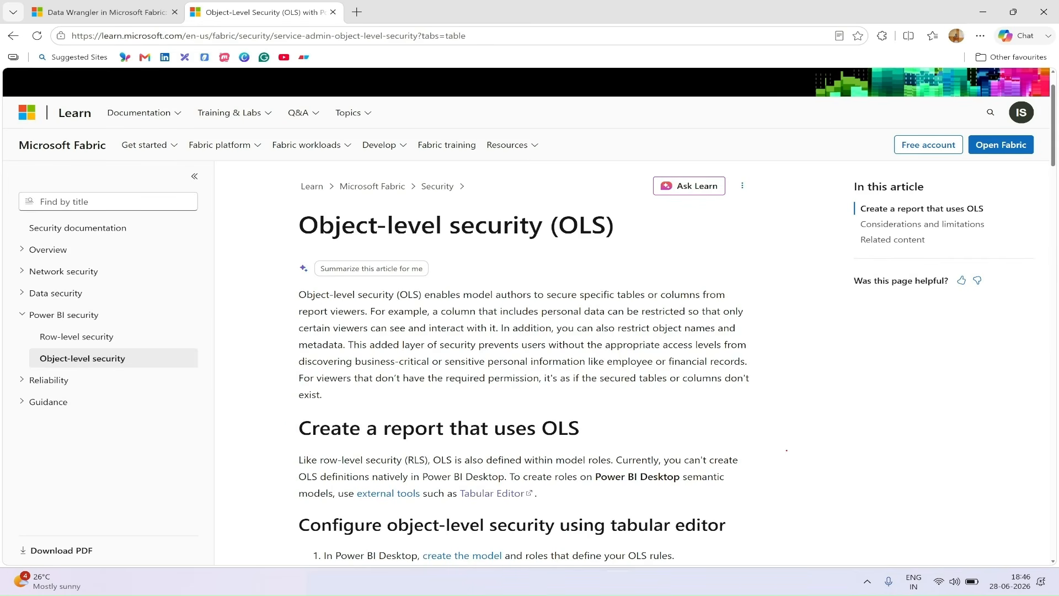
drag(301, 467, 611, 466)
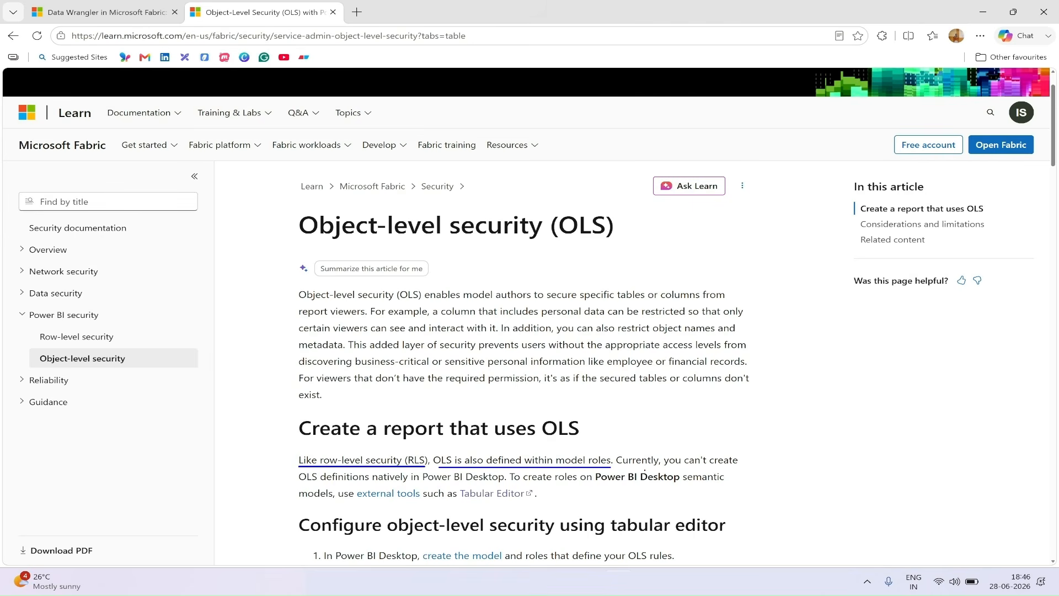
drag(696, 468, 760, 468)
mouse_move(309, 488)
mouse_down()
mouse_move(539, 486)
mouse_move(516, 486)
mouse_up()
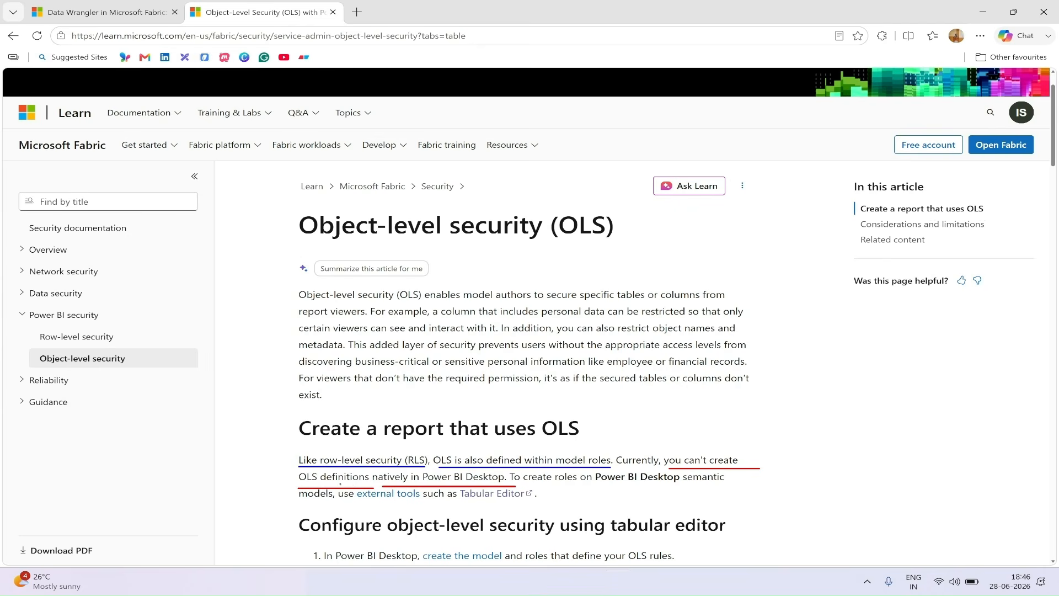
drag(332, 483, 477, 484)
drag(357, 503, 540, 504)
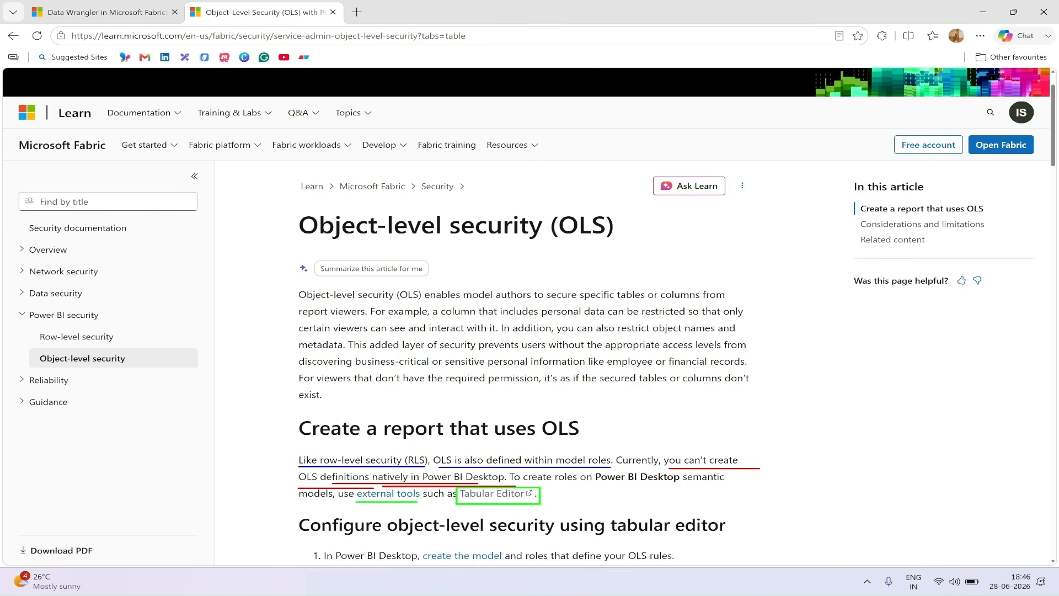
key(Escape)
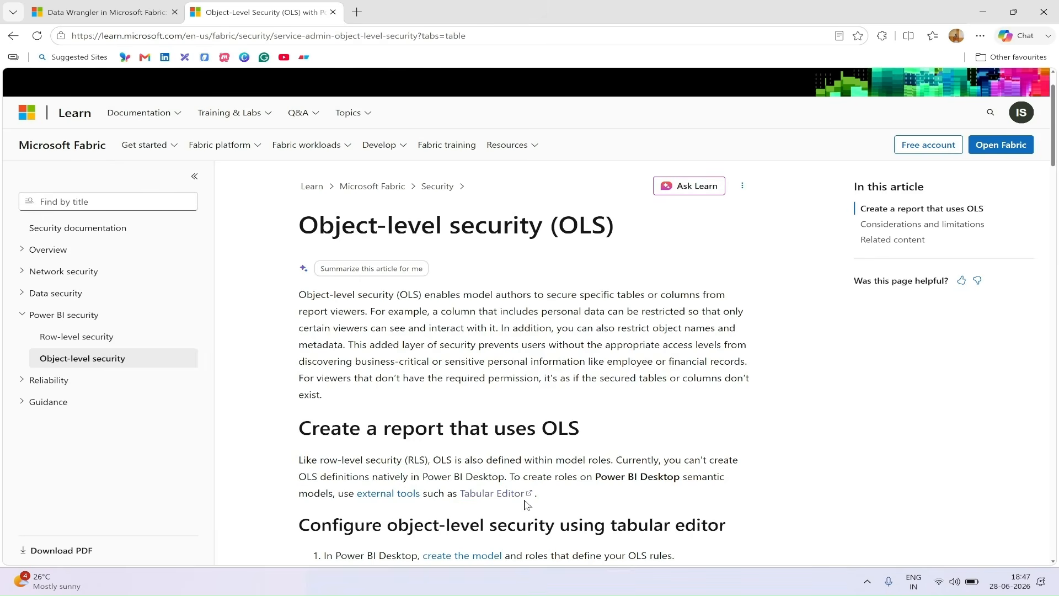
Open the Tabular Editor website from the link in the article and go to its Download page.
click(508, 500)
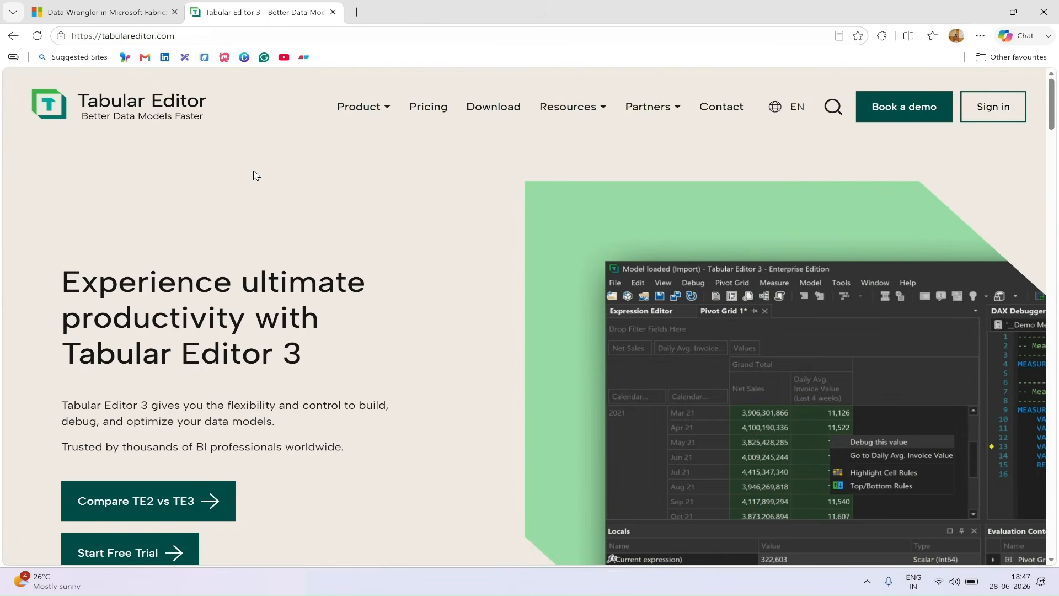
click(497, 117)
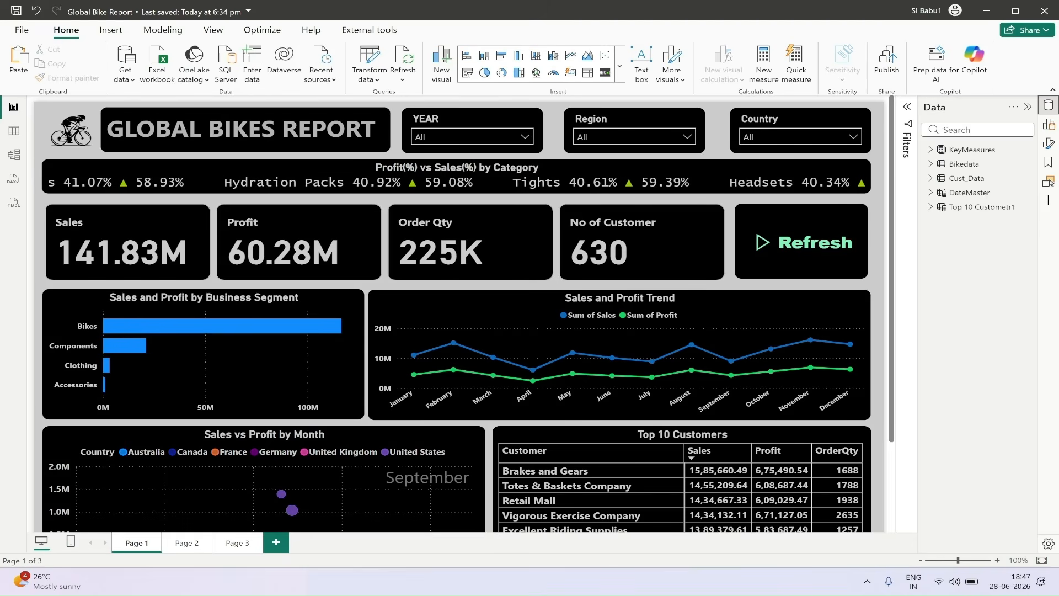
Check the signed-in account for the Global Bike Report in Power BI Desktop, look at the Windows desktop, and return to the report.
click(959, 9)
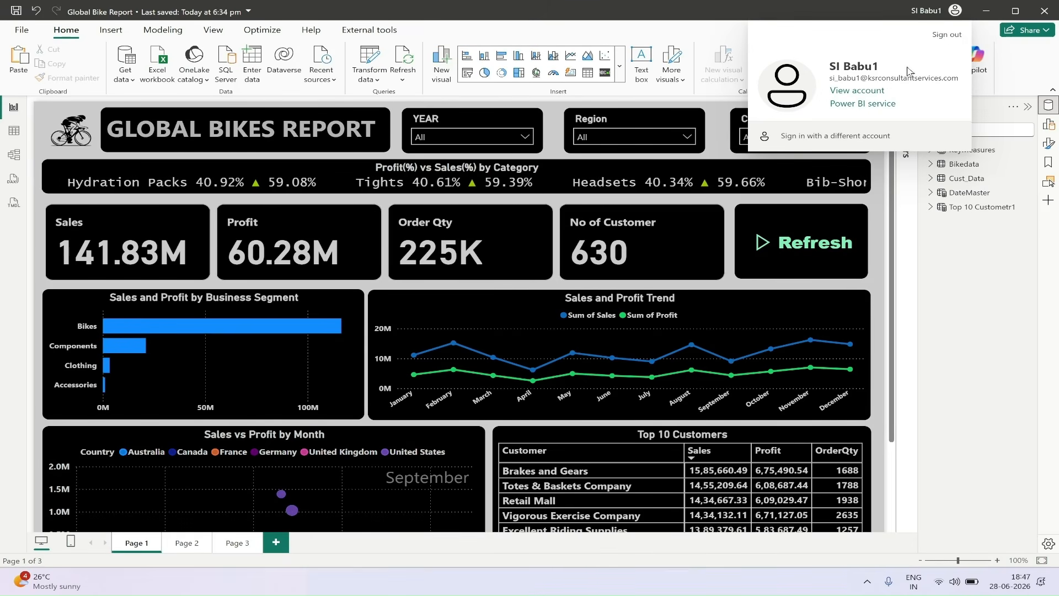
click(985, 293)
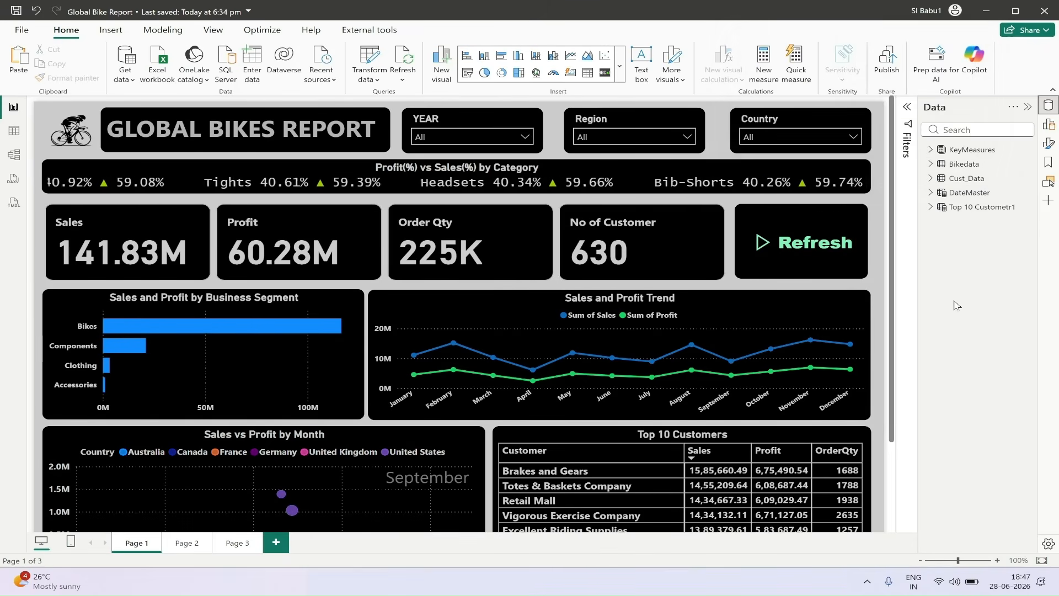
key(super+d)
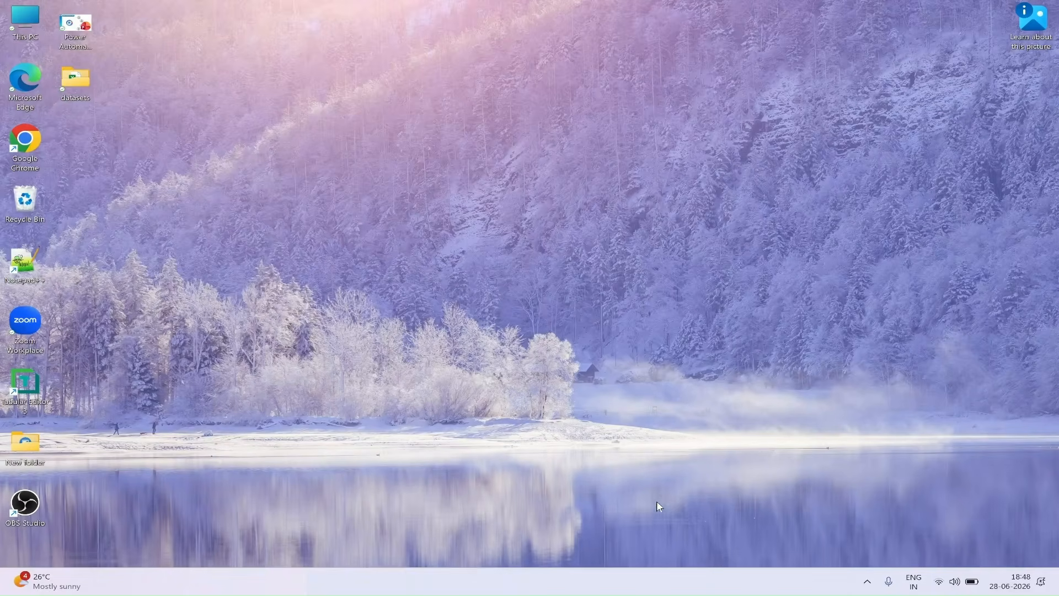
mouse_move(678, 581)
click(725, 517)
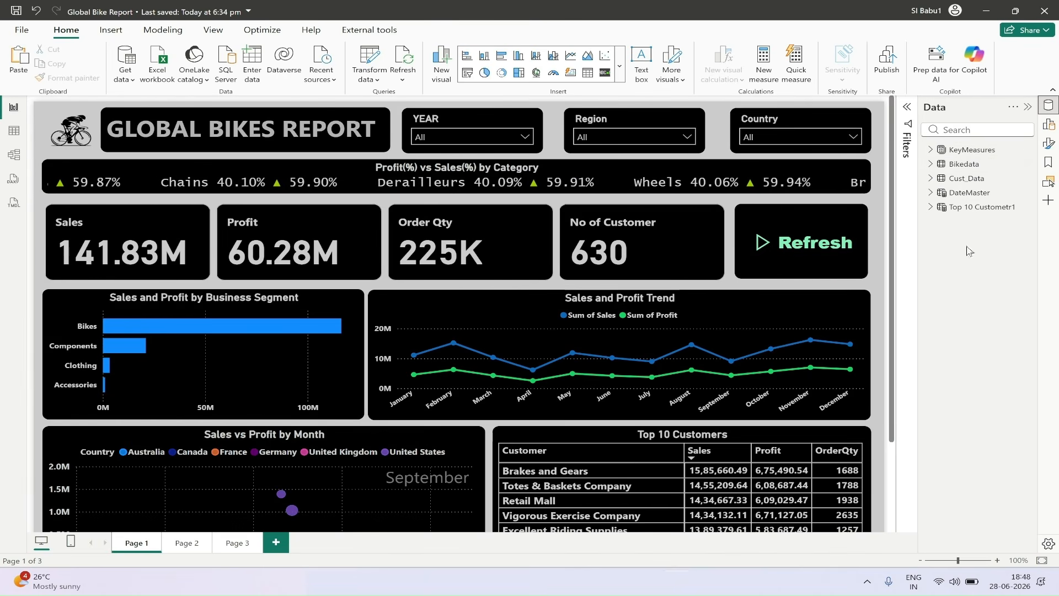
Create a new security role named OLS_Column without any table rules, and save the role changes.
click(168, 32)
click(409, 65)
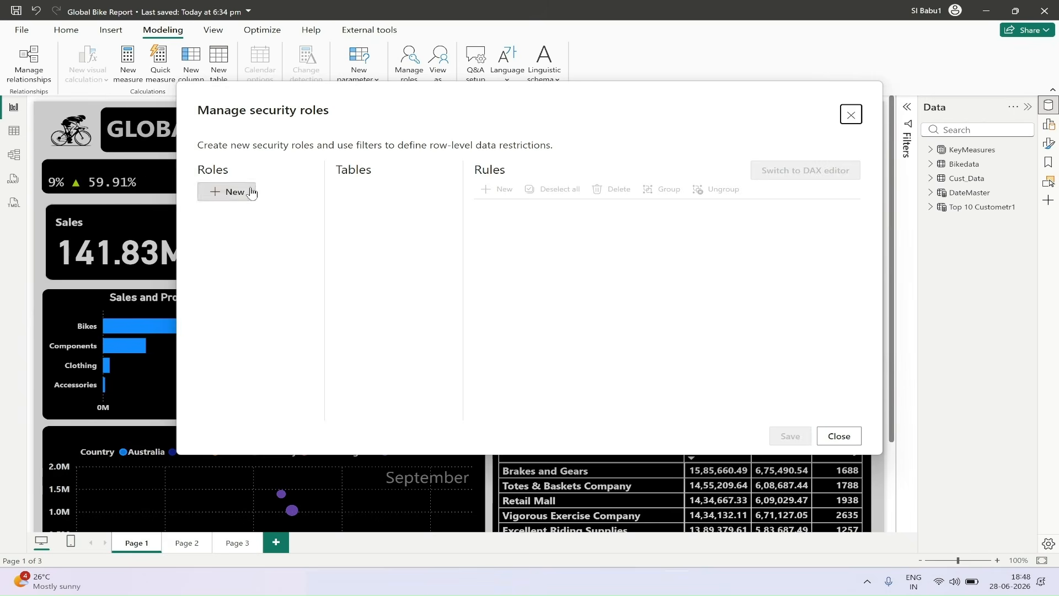
click(252, 192)
click(236, 228)
key(ctrl+a)
text(OLS_Co)
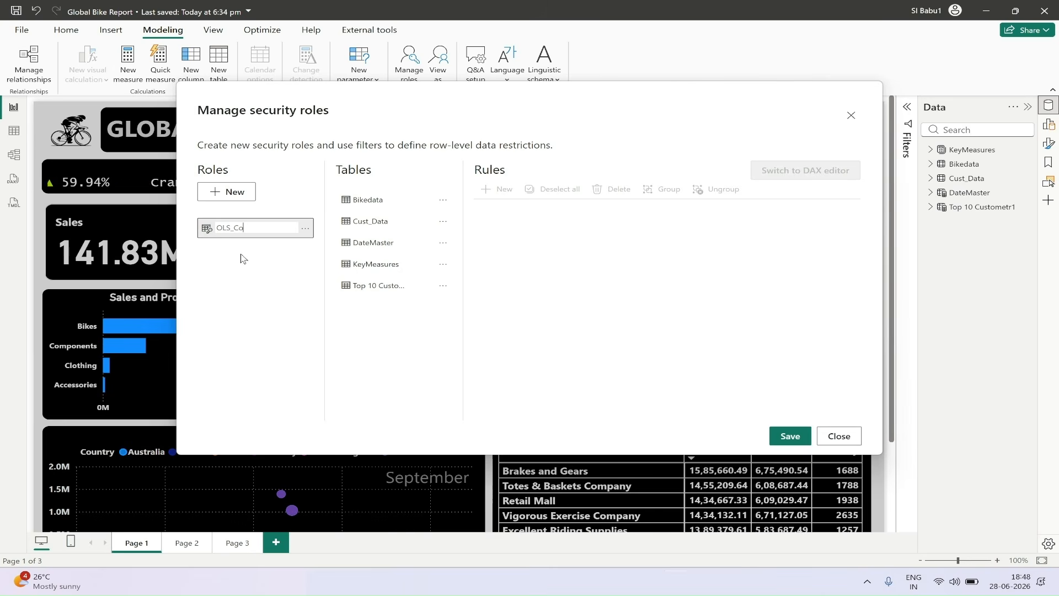
text(lumn)
key(Return)
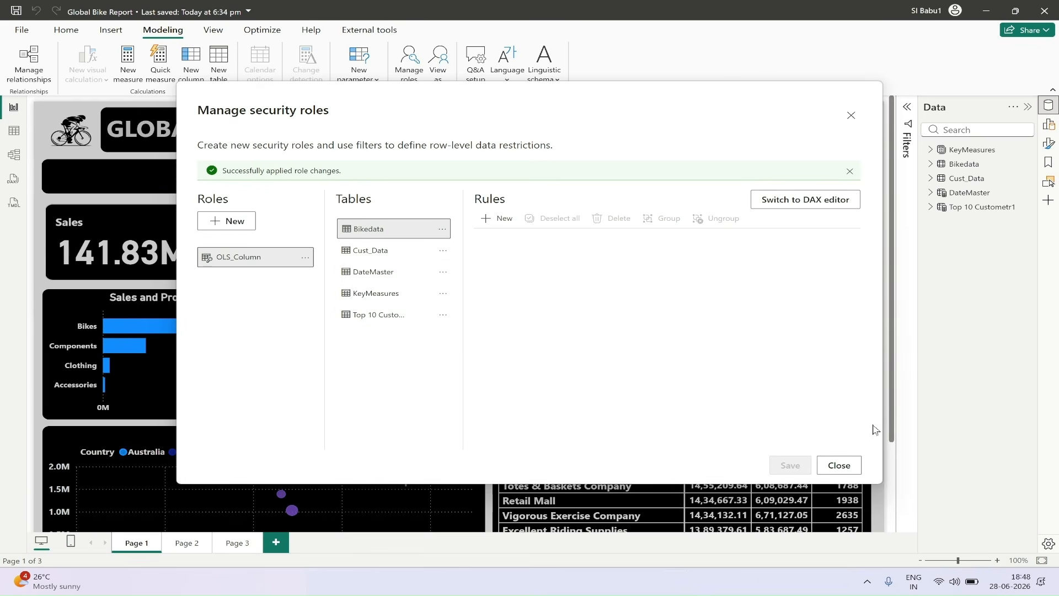
click(840, 465)
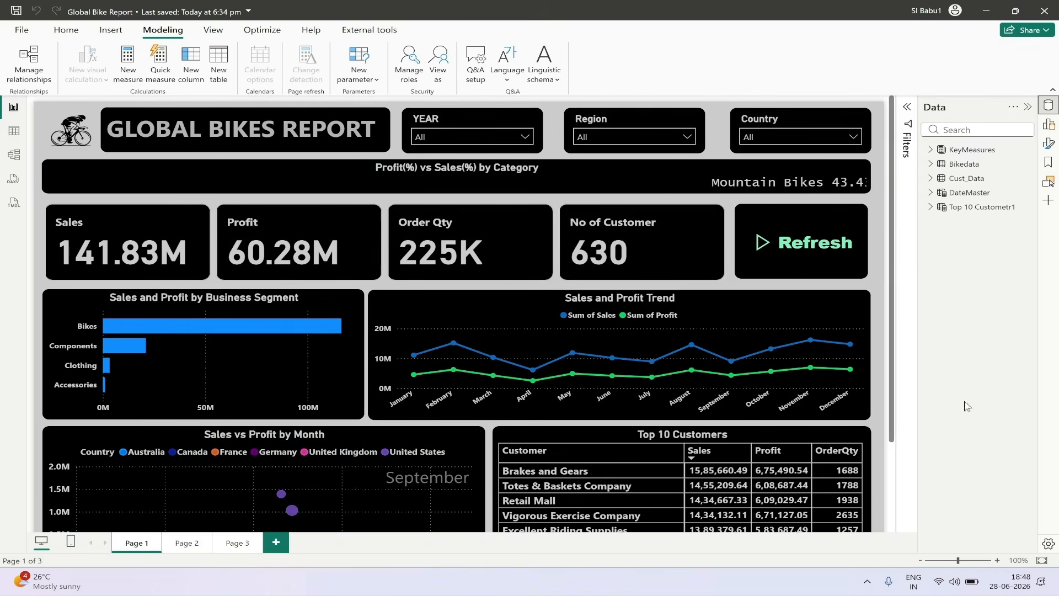
Save the Global Bike Report and open its model in the external tool Tabular Editor 3.
click(62, 34)
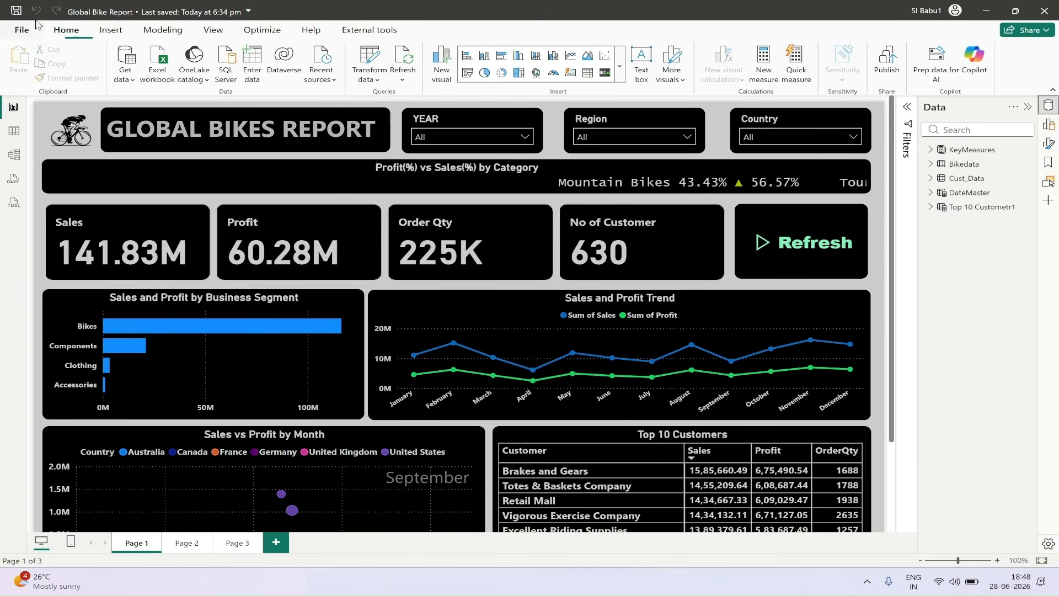
click(17, 11)
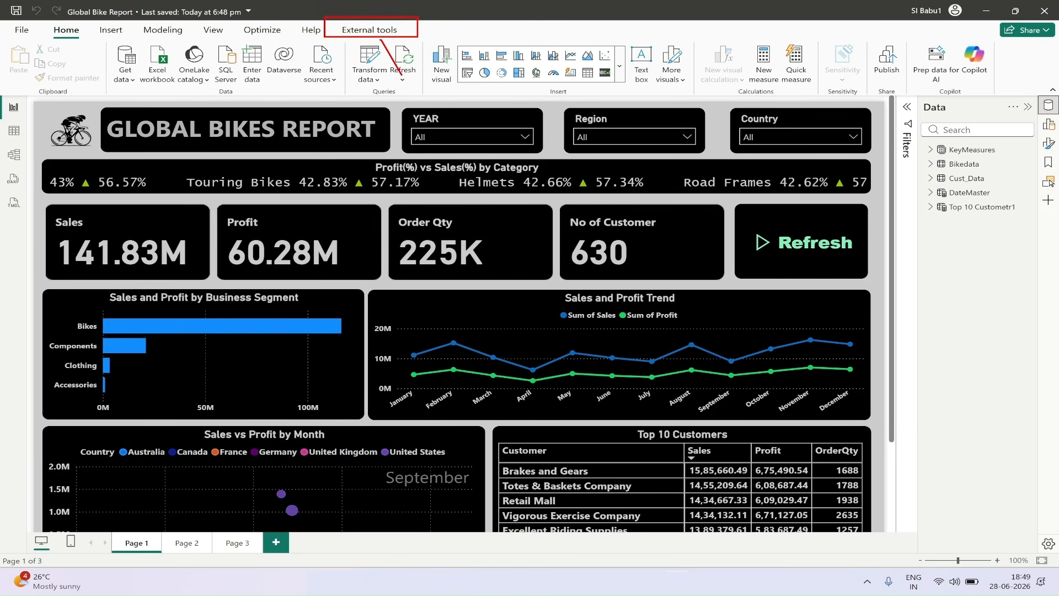
click(369, 30)
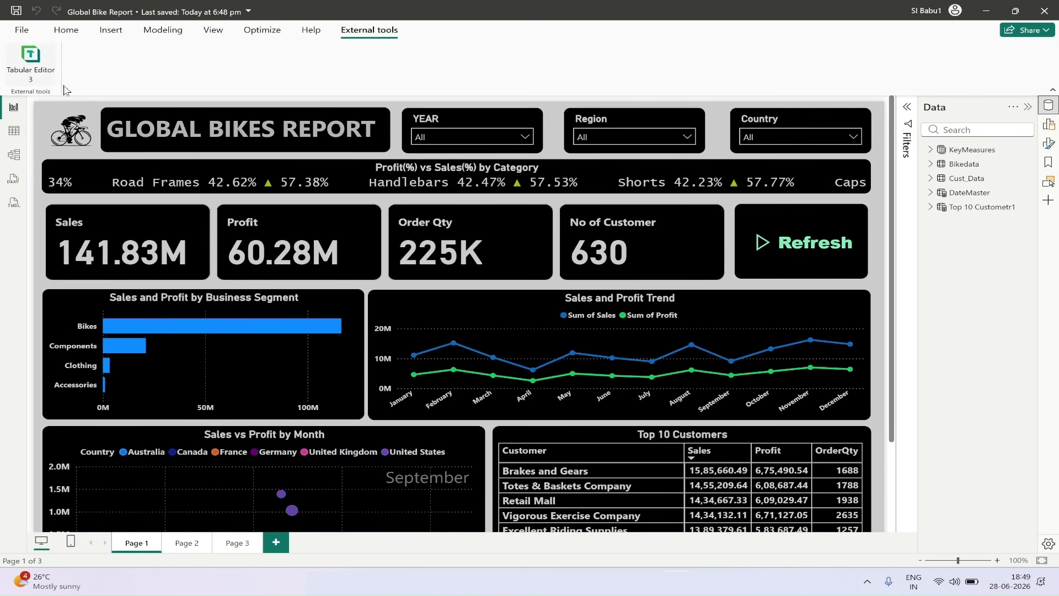
click(32, 67)
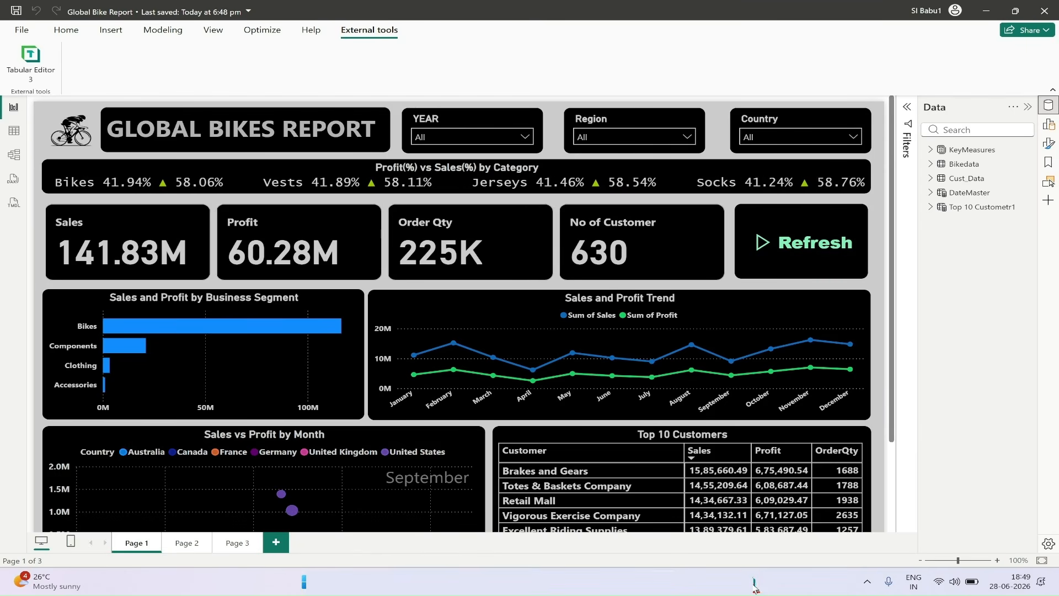
click(755, 583)
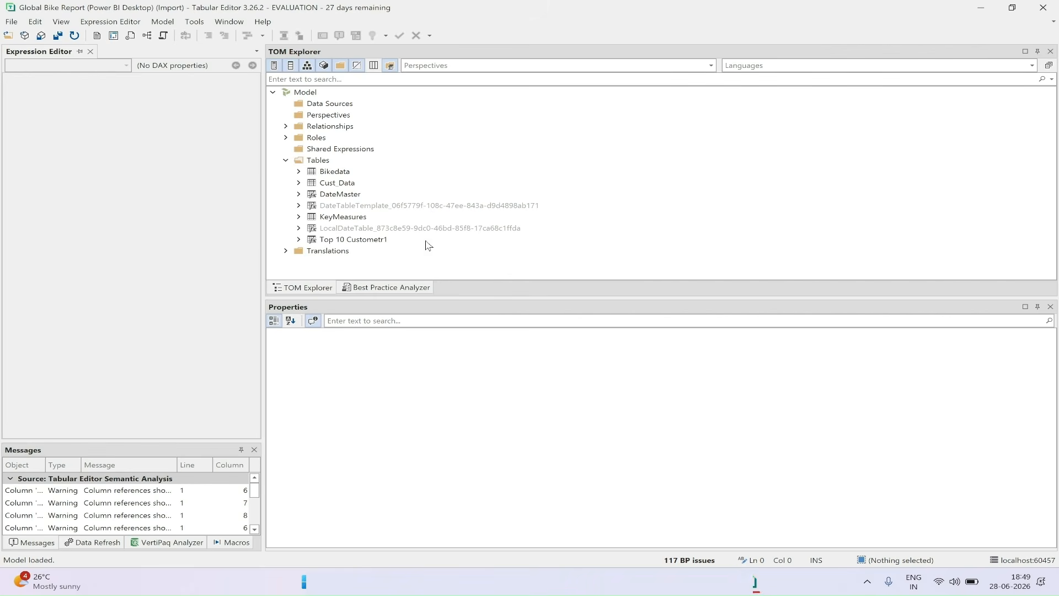
drag(262, 185, 850, 196)
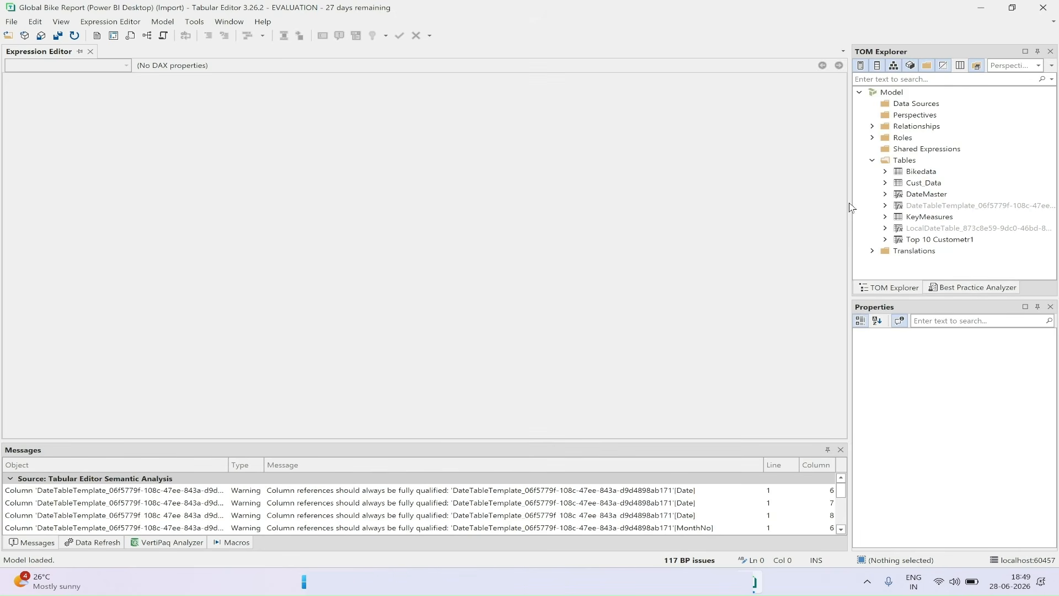
drag(850, 204, 274, 204)
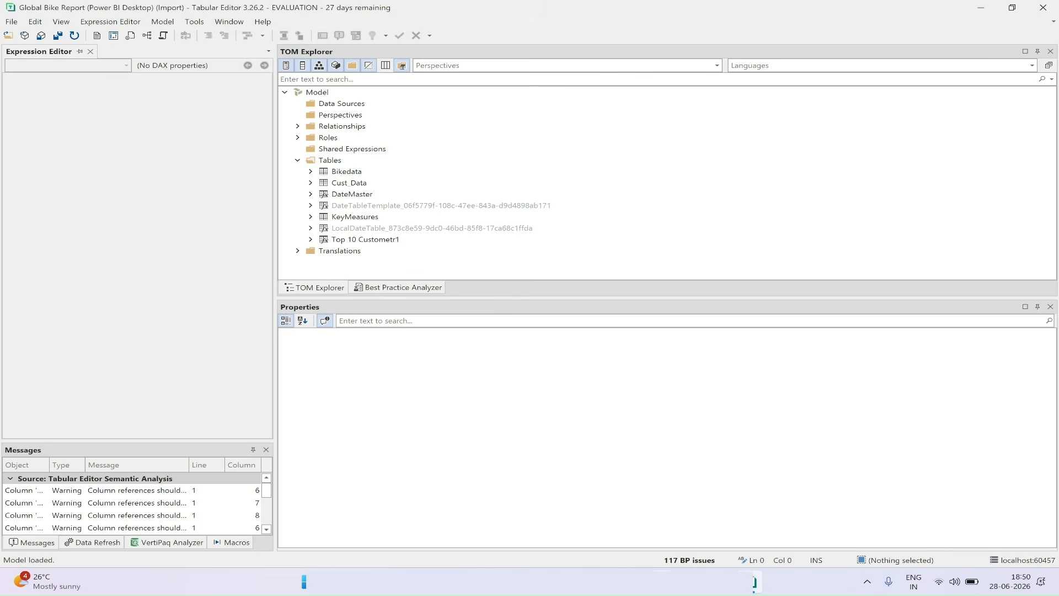
Switch to Power BI Desktop and view the country, business segment and category tables on Page 2.
click(754, 582)
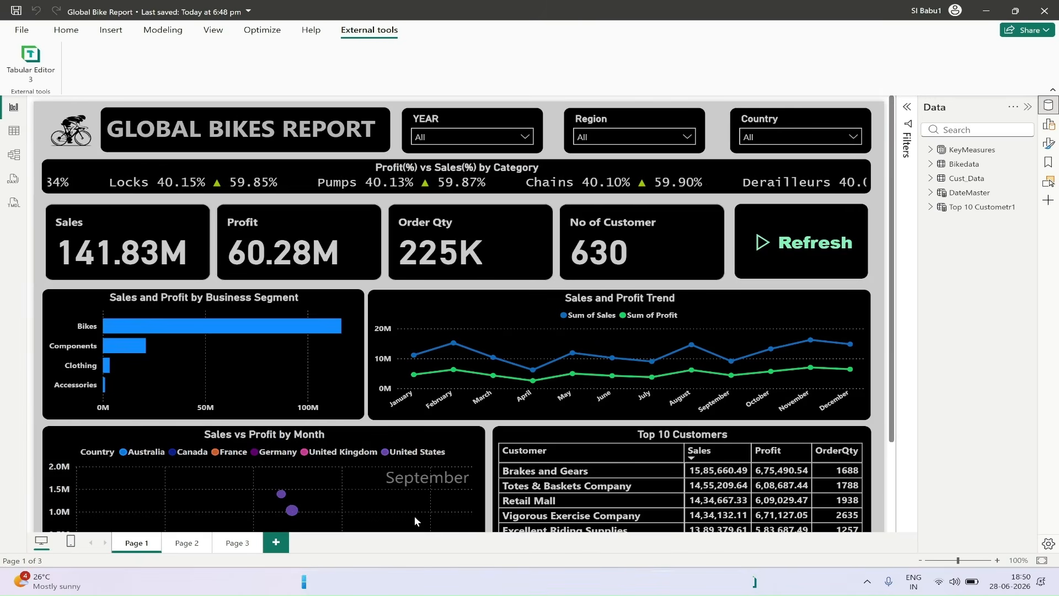
click(185, 549)
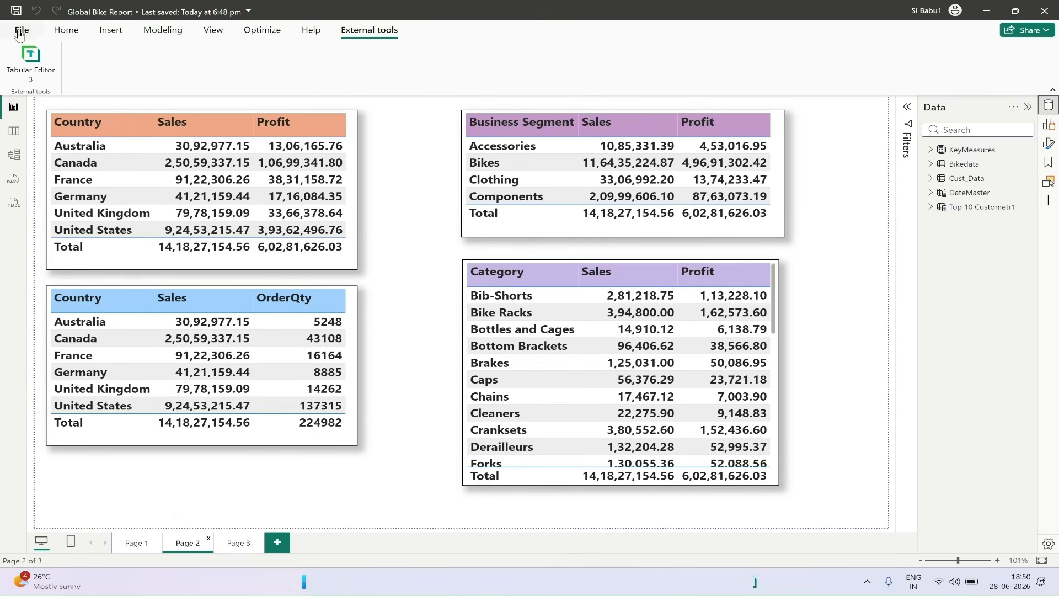
click(66, 30)
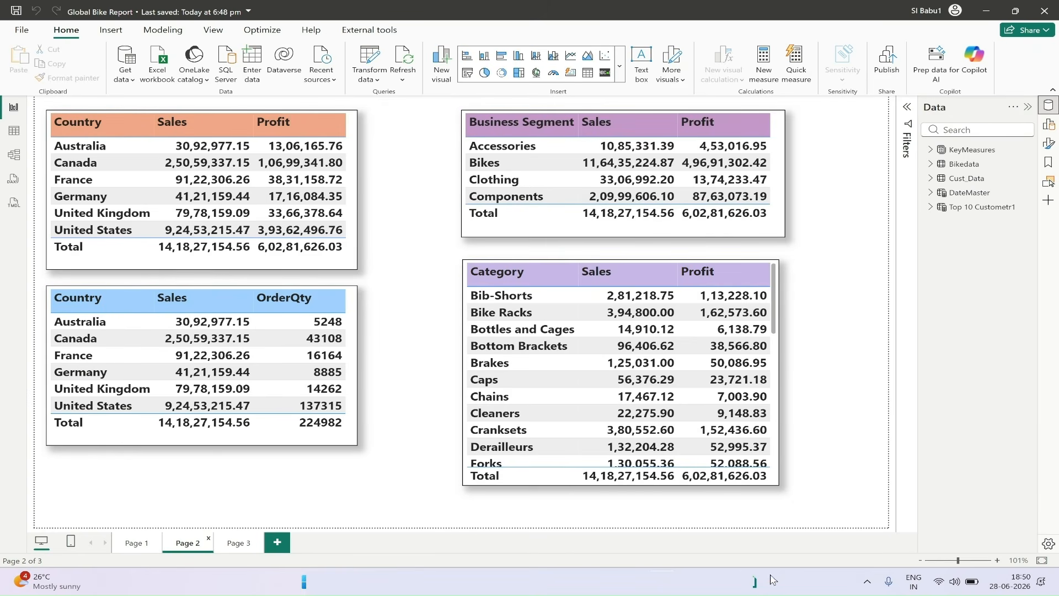
Switch to Tabular Editor 3 and show the properties of the OLS_Column role.
click(759, 588)
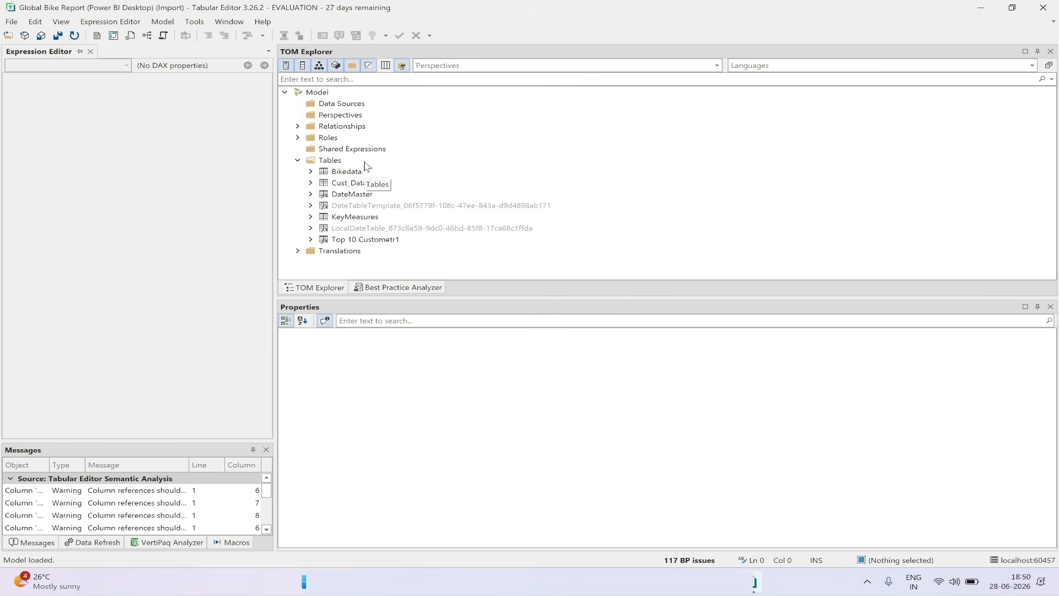
click(297, 138)
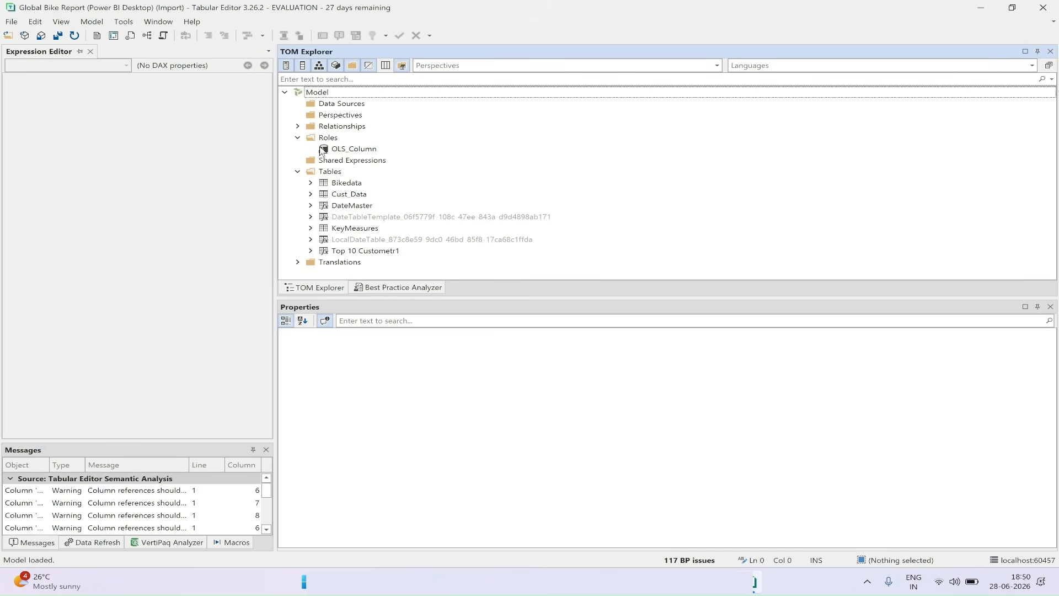
click(347, 154)
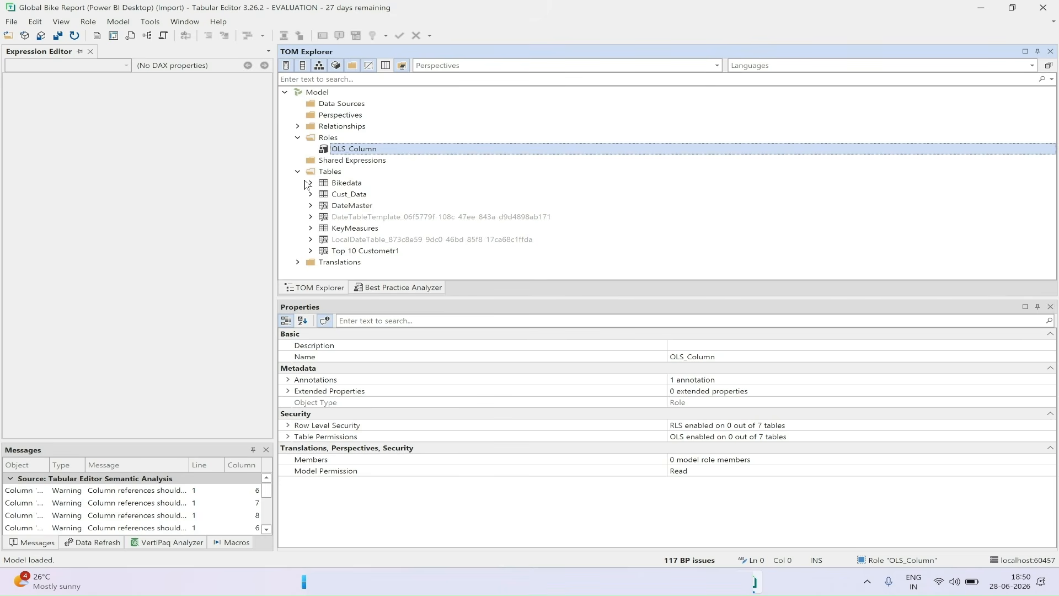
Select the Profit column in the Bikedata table and expand its Object Level Security property.
click(335, 187)
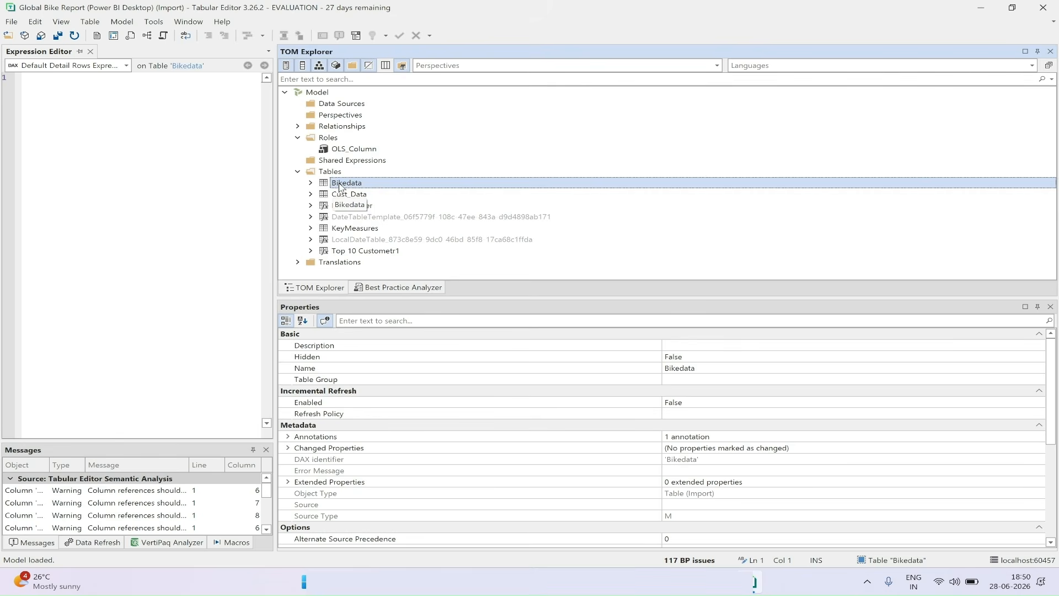
click(310, 183)
scroll(404, 220, down, 2)
scroll(404, 220, down, 1)
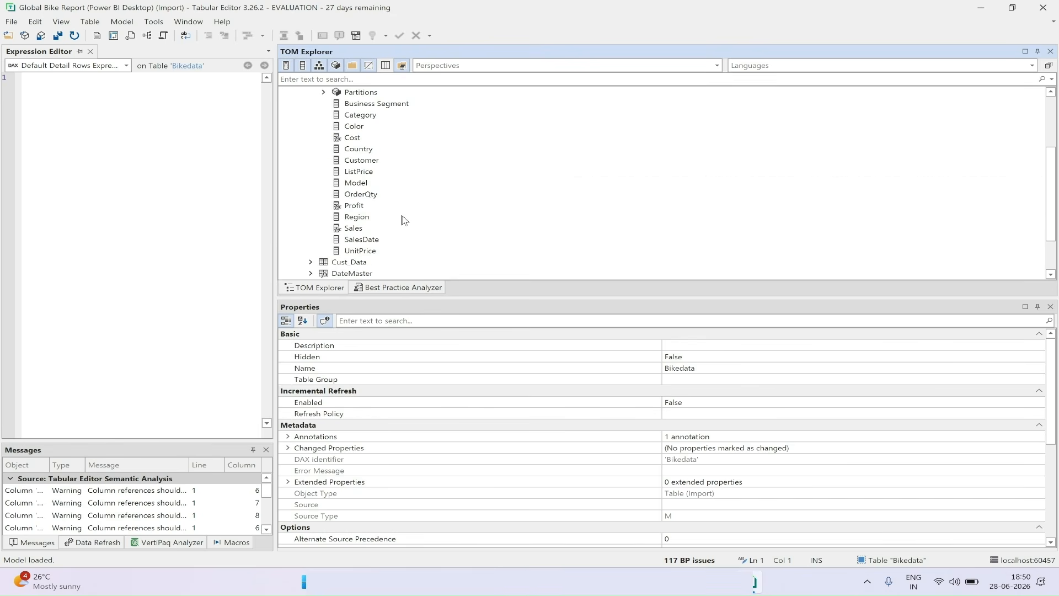
click(353, 208)
drag(1052, 380, 1052, 493)
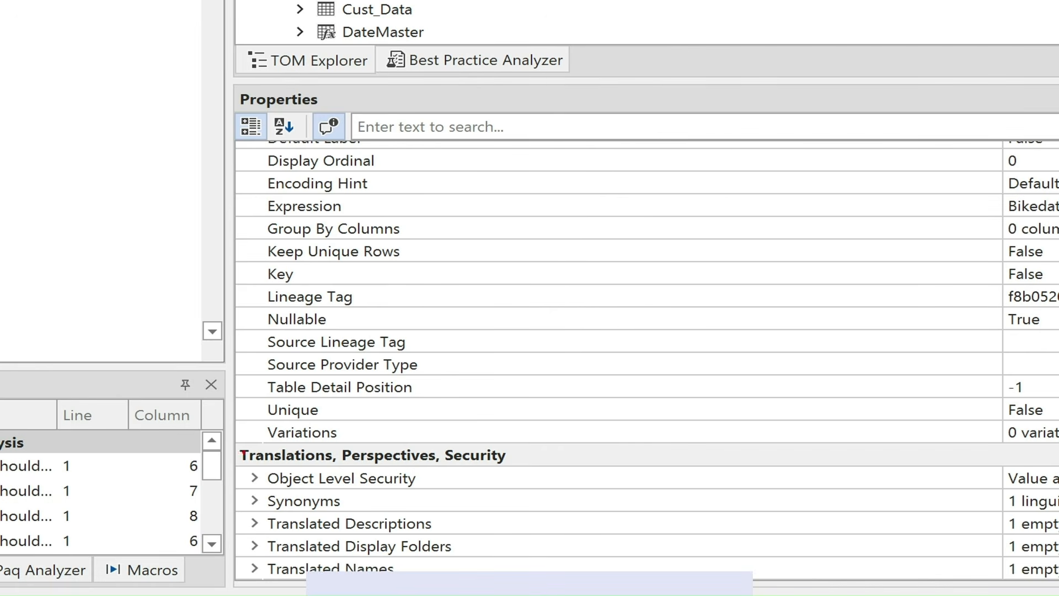
mouse_move(236, 472)
mouse_down()
mouse_move(356, 473)
mouse_move(501, 502)
mouse_up()
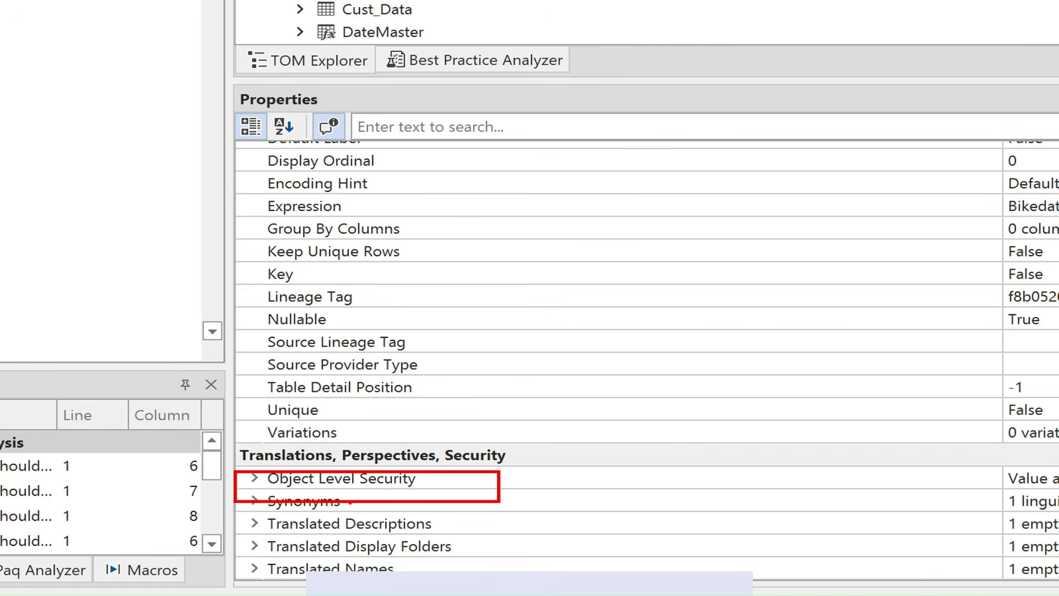
drag(232, 558, 251, 474)
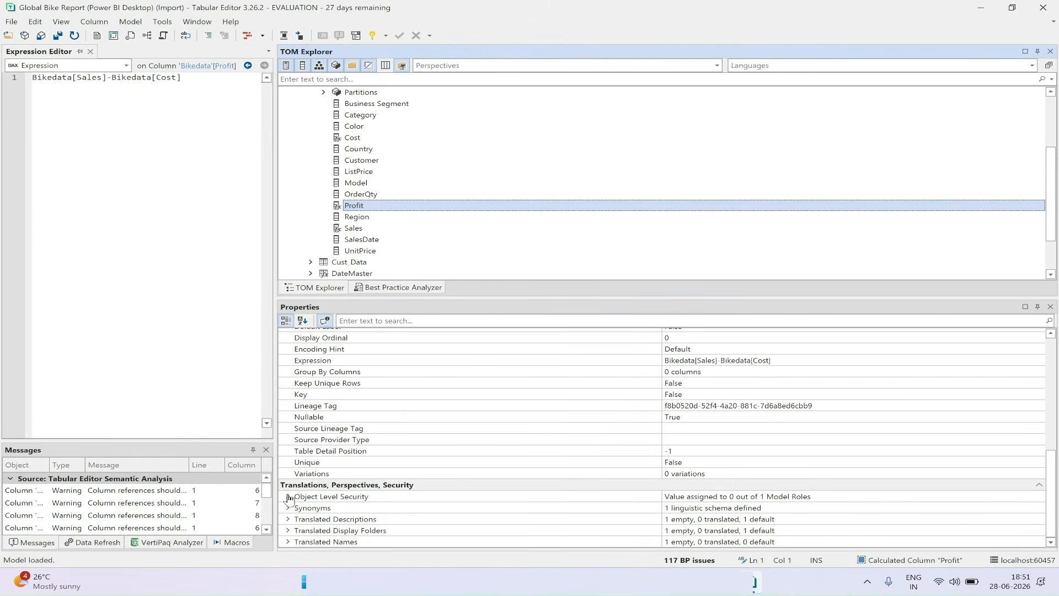
click(254, 477)
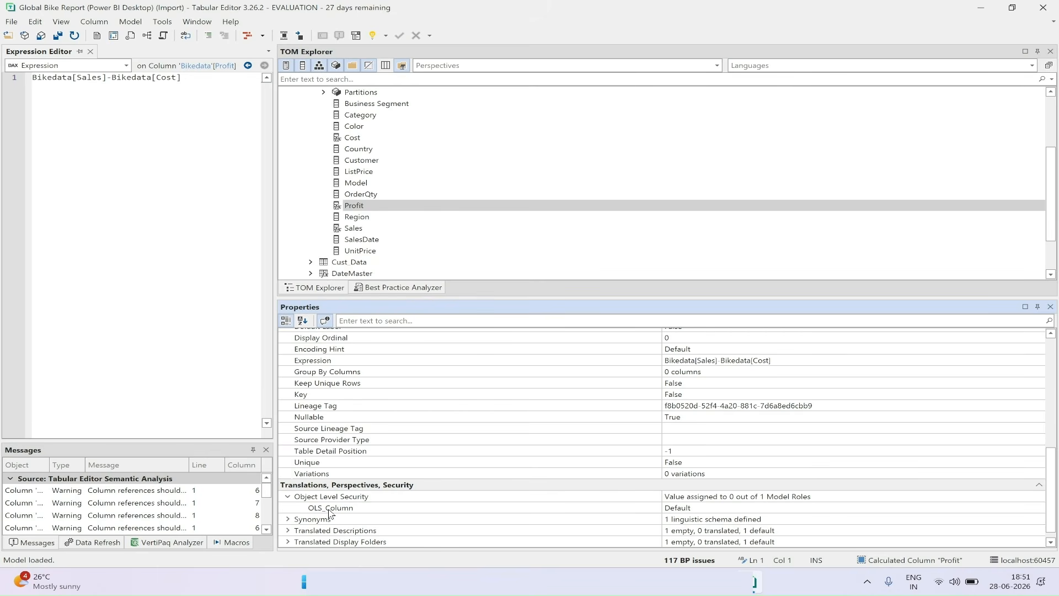
Set the Profit column's object-level permission for the OLS_Column role to None.
click(938, 512)
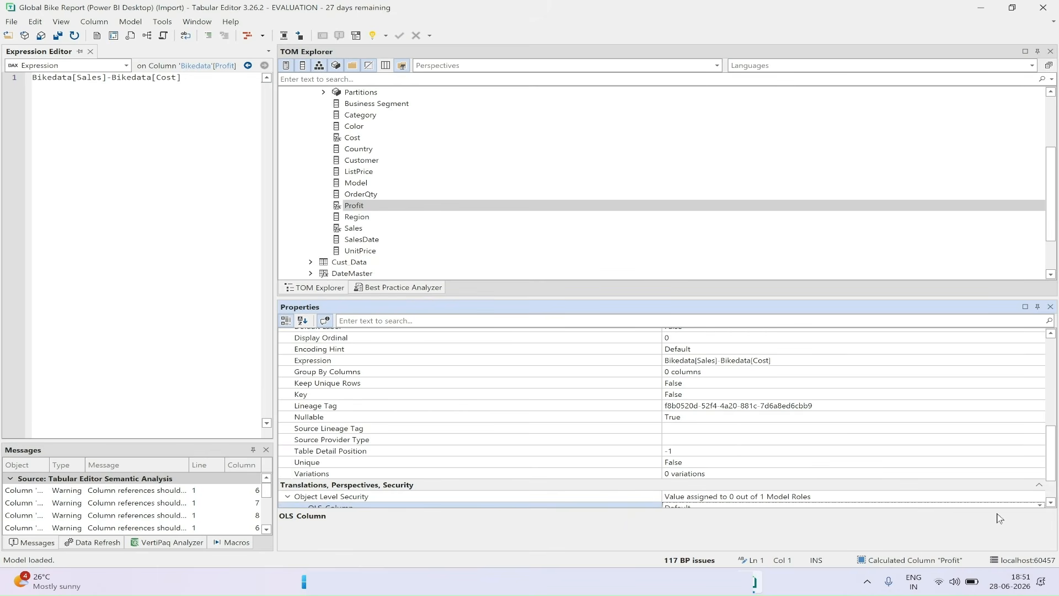
scroll(1036, 485, down, 2)
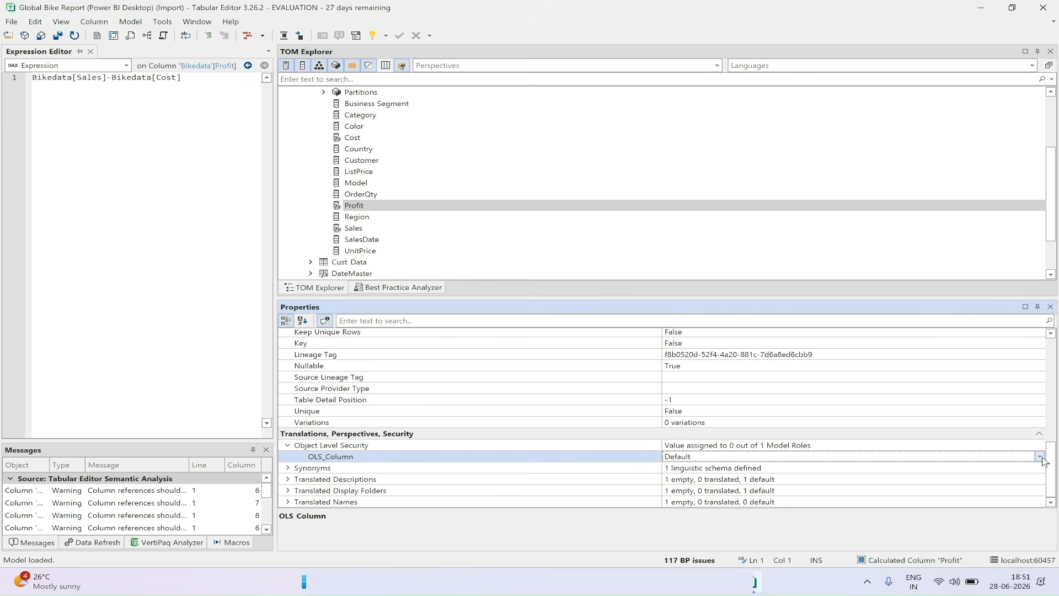
click(1040, 457)
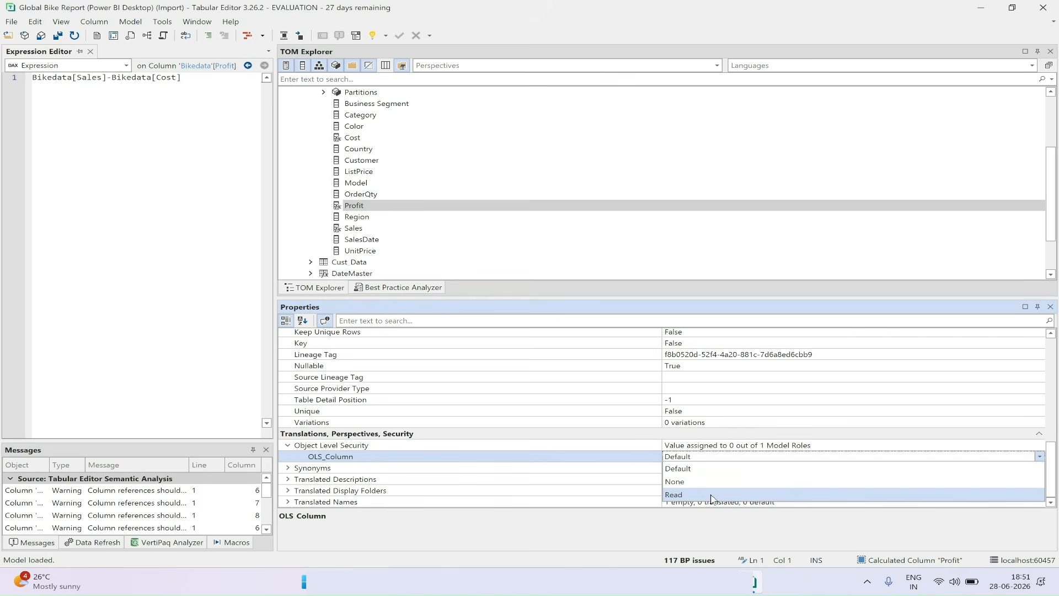
click(676, 481)
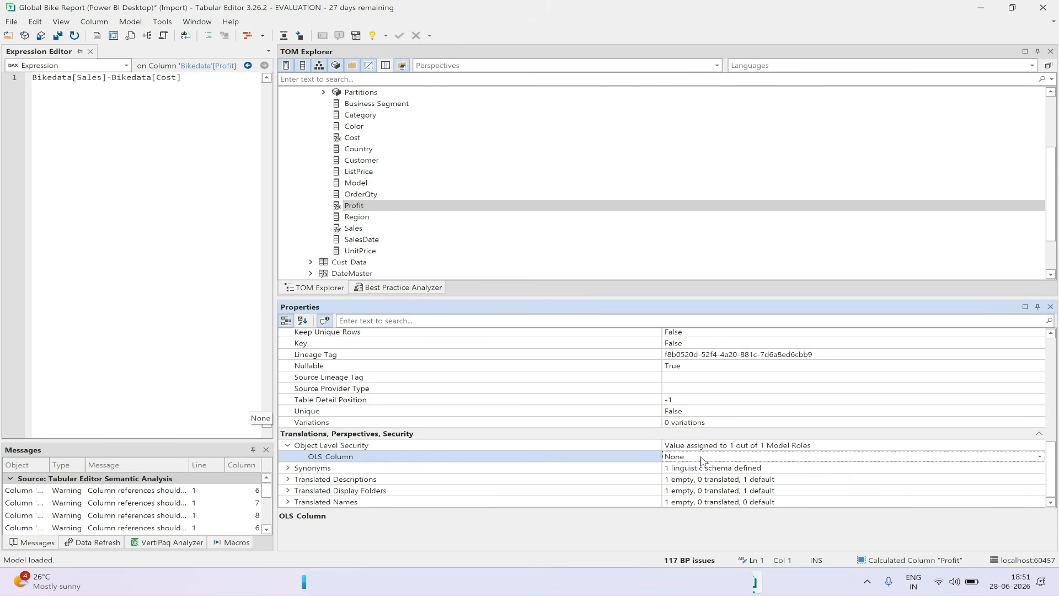
Save the model changes in Tabular Editor 3, switch to Power BI Desktop and save the Global Bike Report.
click(16, 27)
click(52, 112)
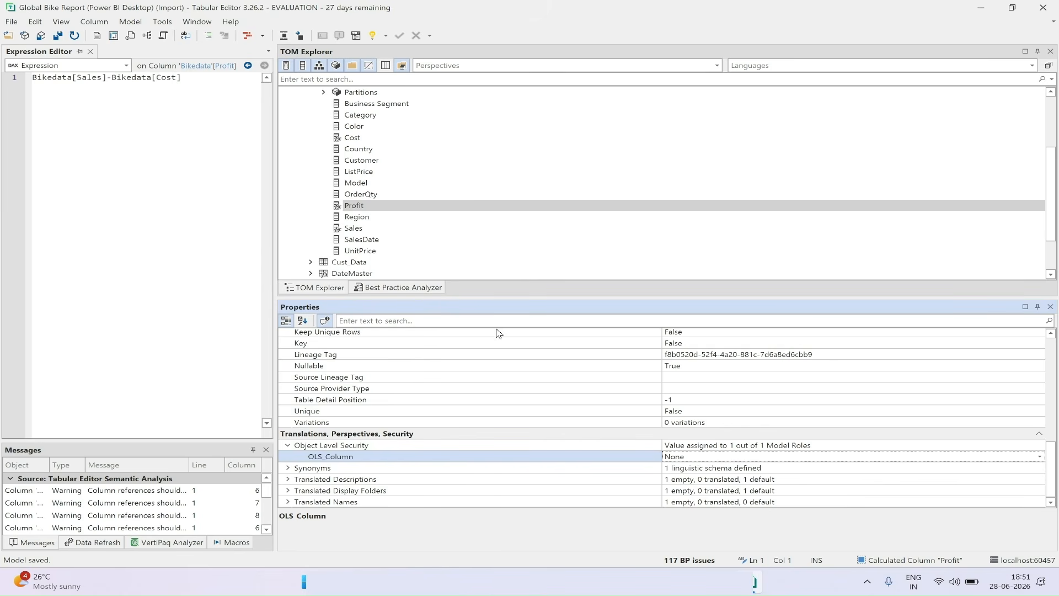
click(656, 581)
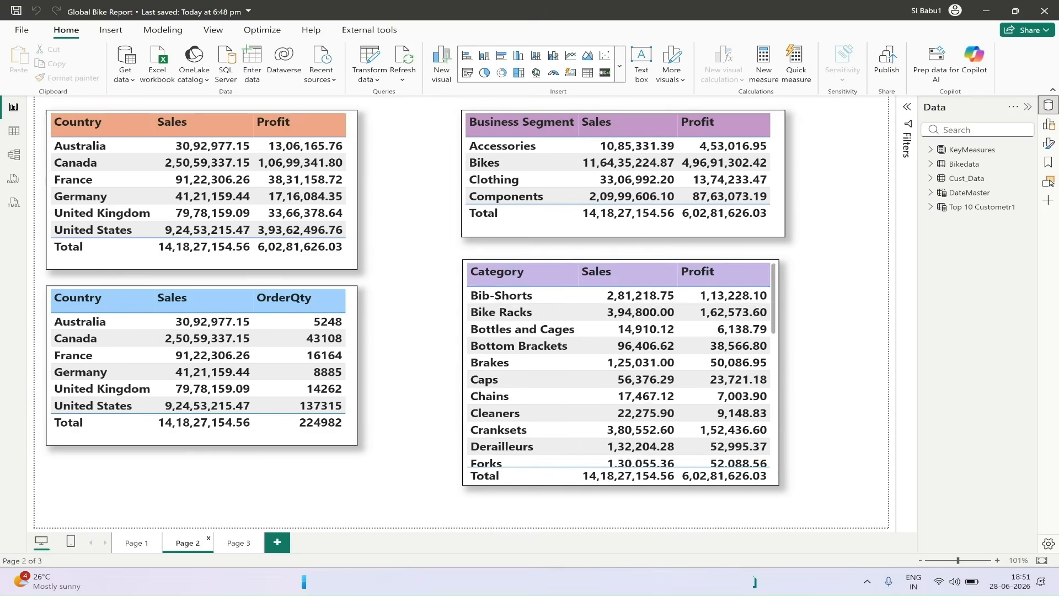
click(15, 10)
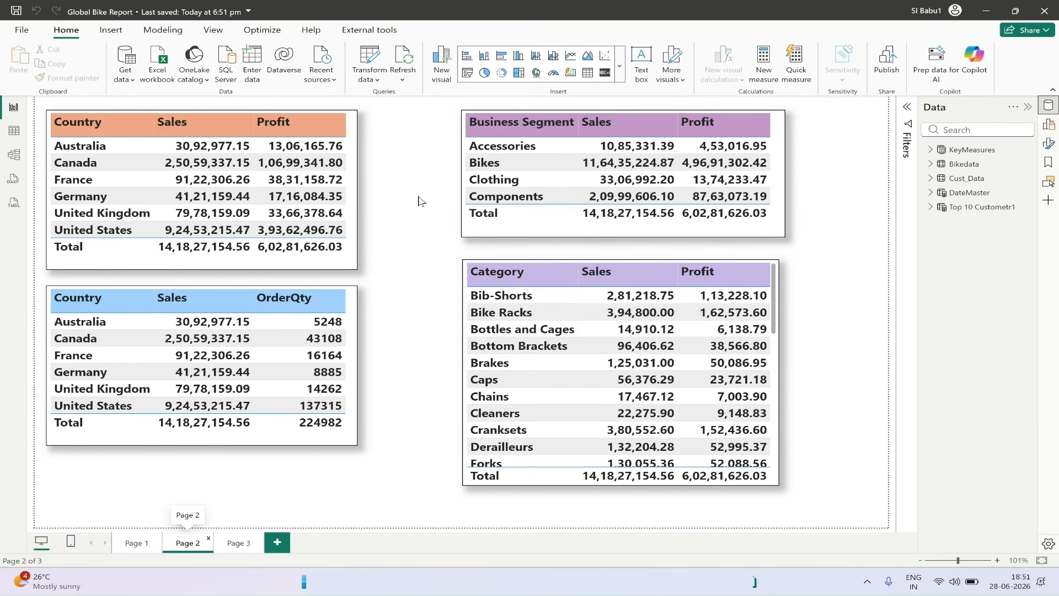
View Page 2 of the report as the OLS_Column role.
click(162, 29)
click(440, 83)
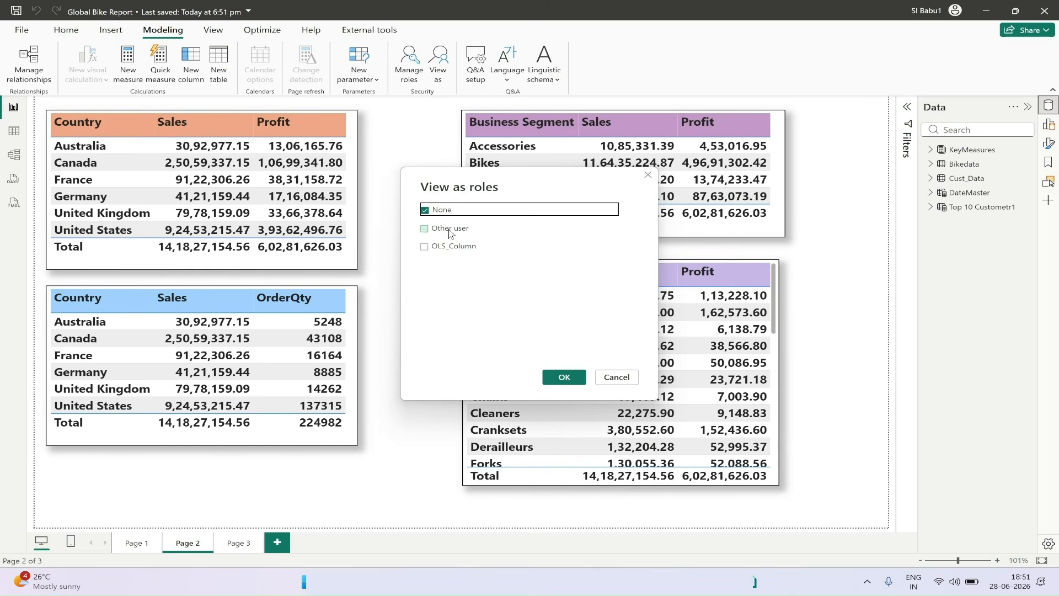
click(426, 246)
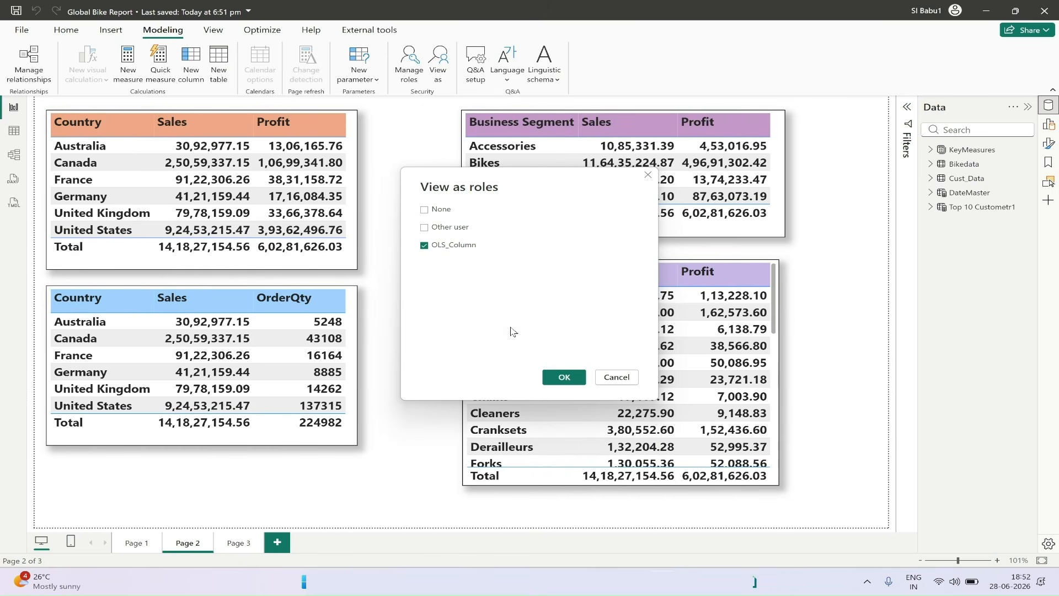
click(564, 379)
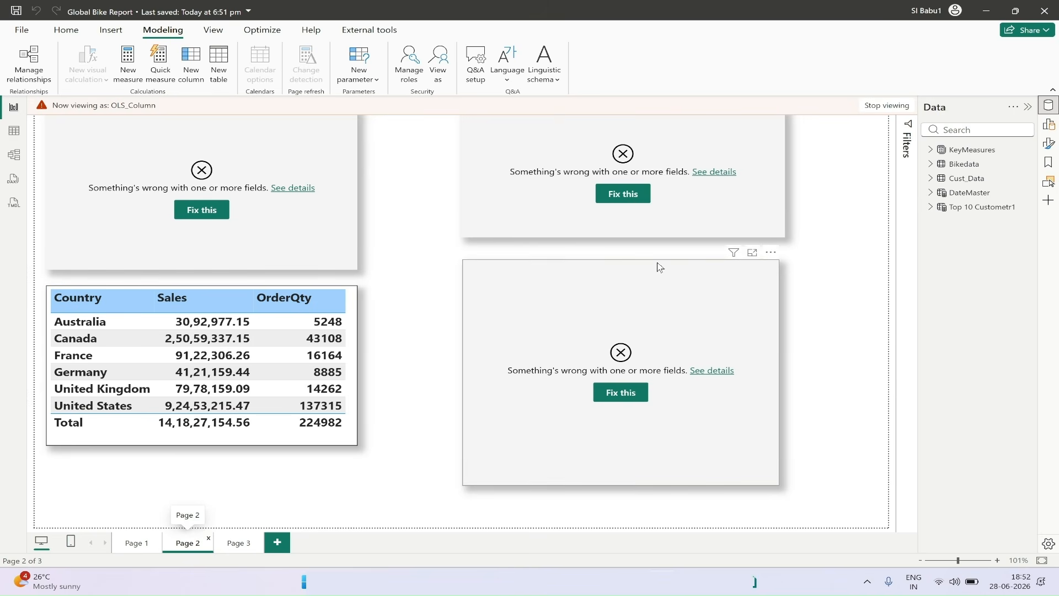
Check the error details of the business segment table, close them and stop viewing as the role.
click(713, 172)
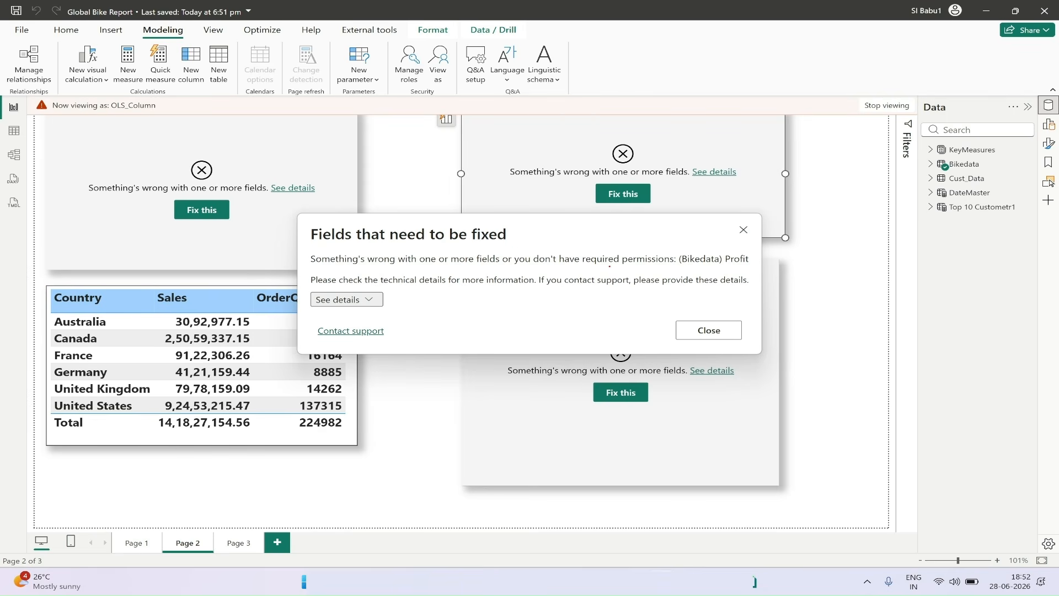
mouse_move(508, 248)
mouse_down()
mouse_move(593, 272)
mouse_move(751, 272)
mouse_up()
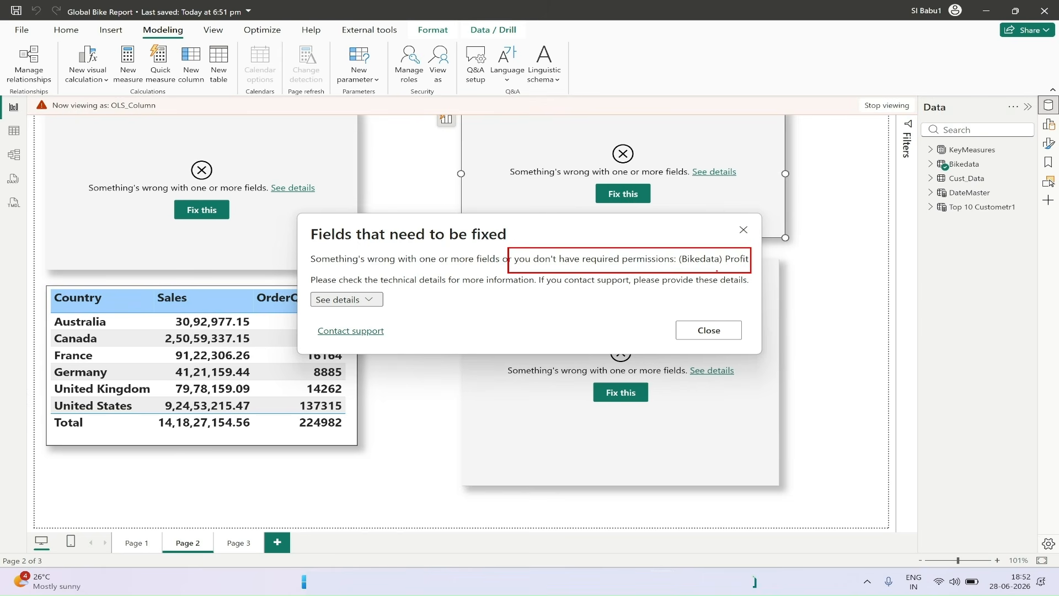
click(712, 331)
click(886, 106)
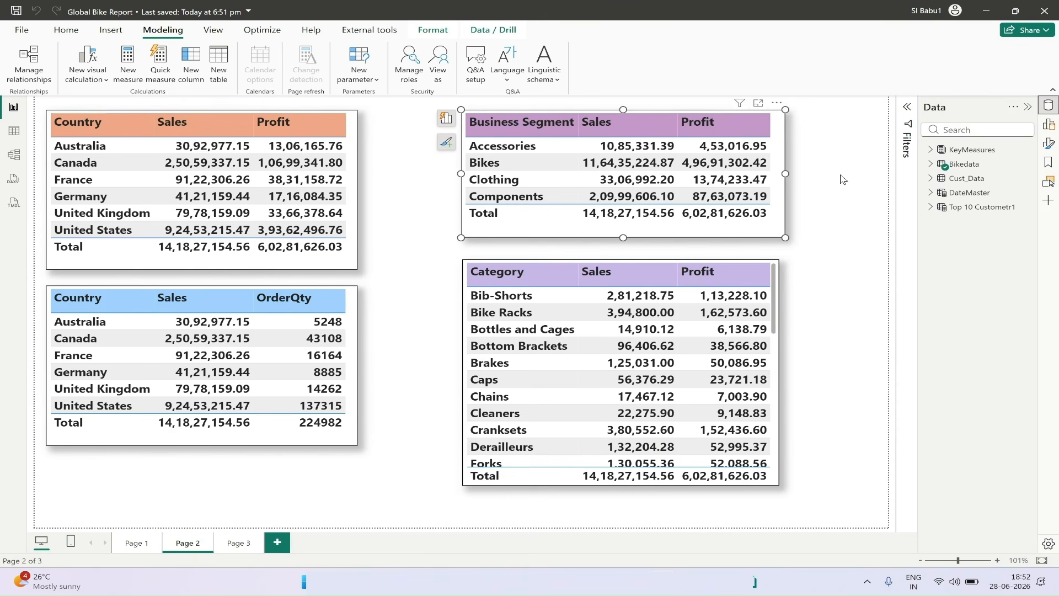
Expand the Bikedata fields, view the report as OLS_Column to check whether Profit is listed, and stop viewing.
click(437, 72)
click(646, 181)
click(930, 165)
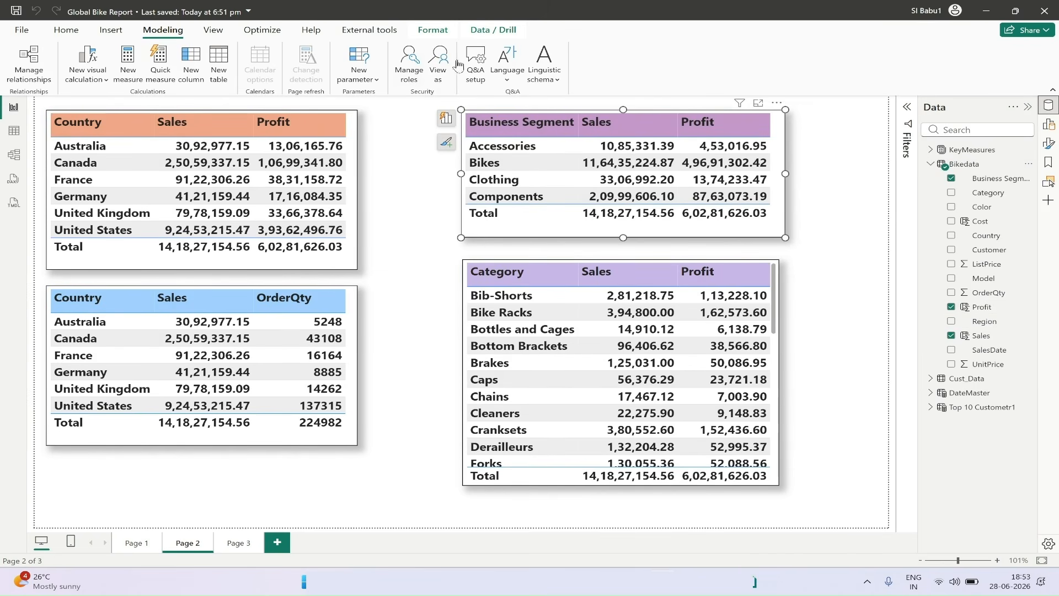
click(439, 65)
click(425, 246)
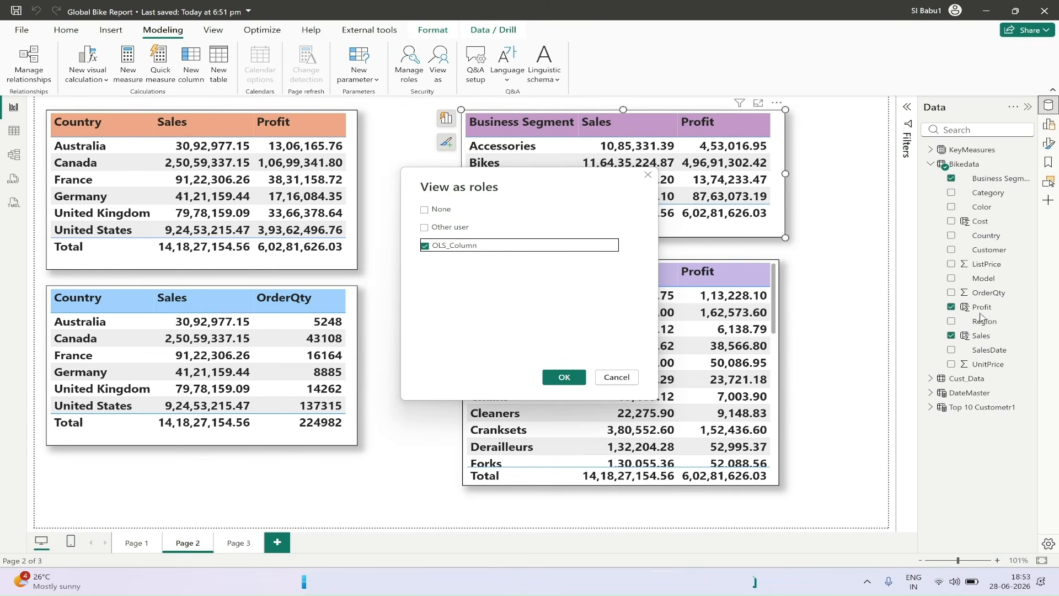
click(564, 377)
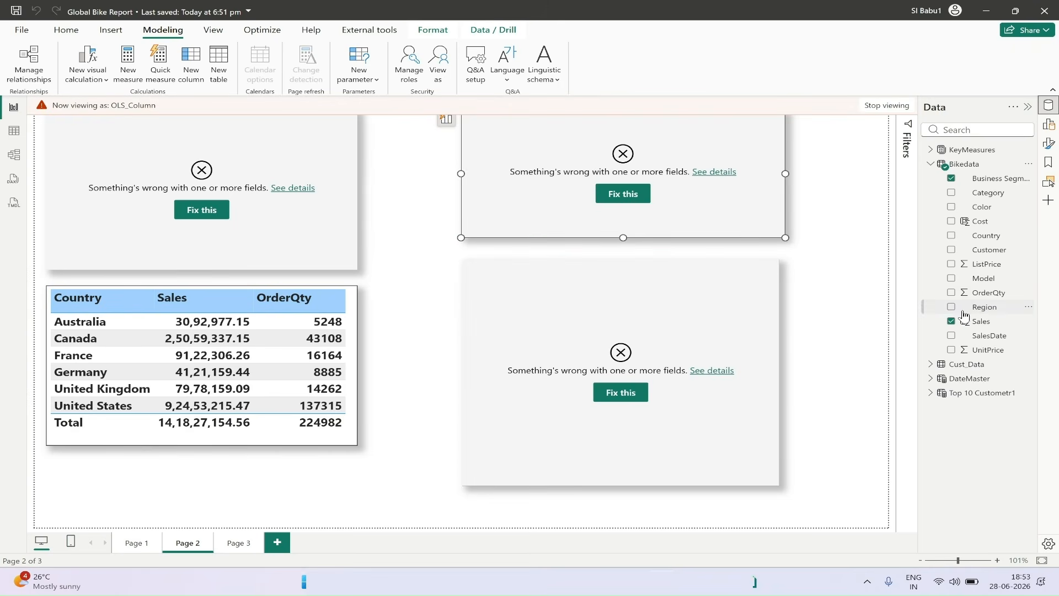
click(887, 105)
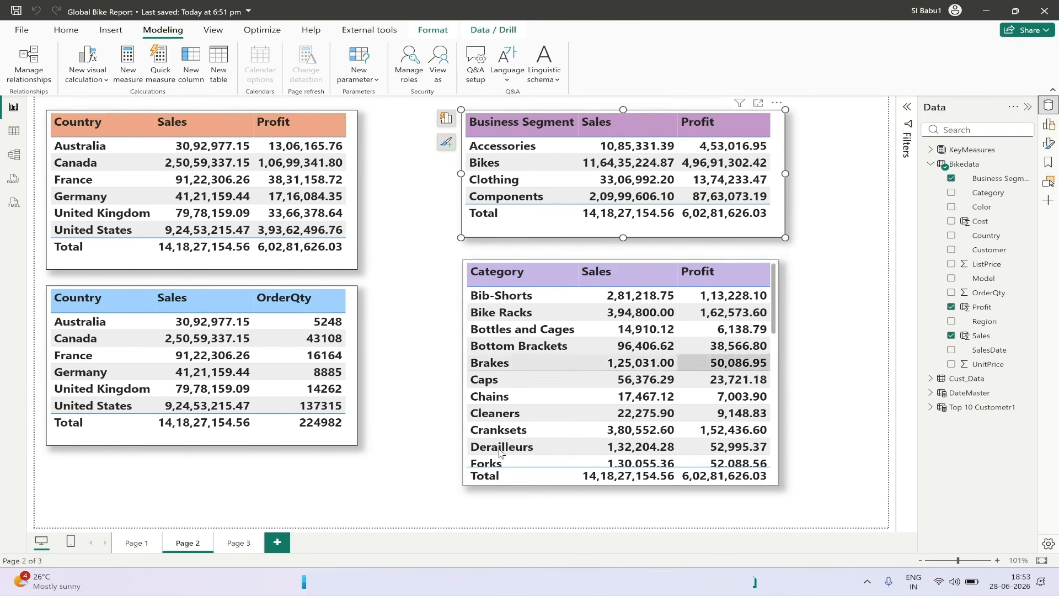
Copy the Country, Sales and OrderQty table from Page 2 to Page 3 and enlarge it on the canvas.
click(223, 543)
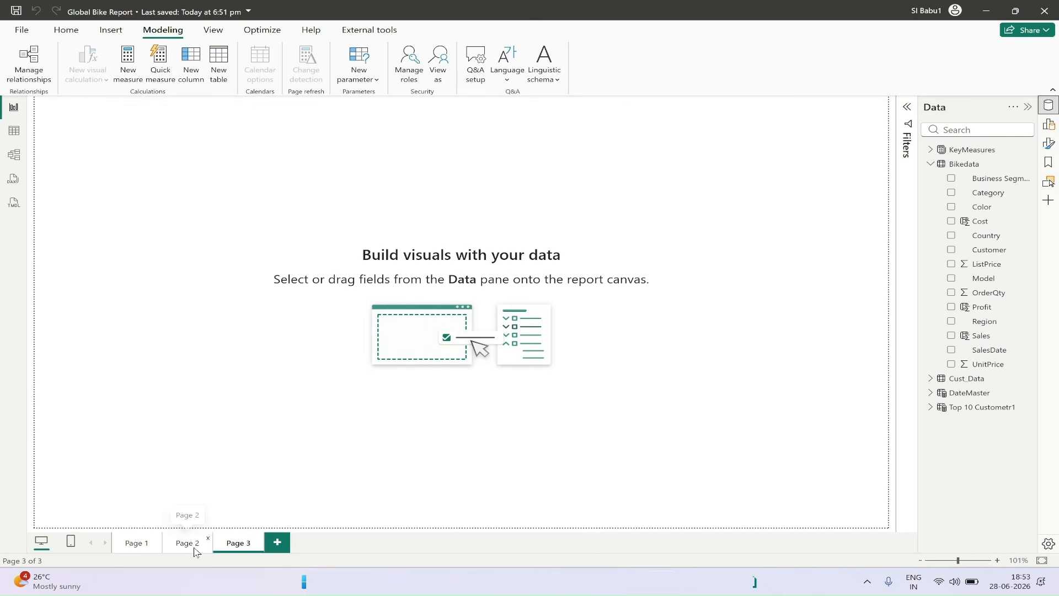
click(207, 548)
click(329, 441)
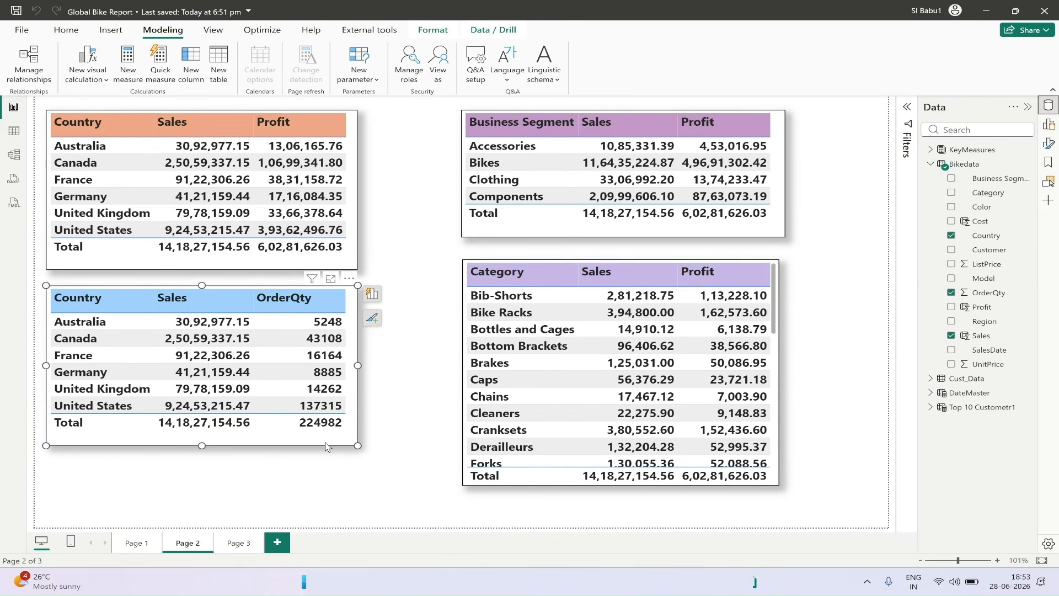
click(232, 546)
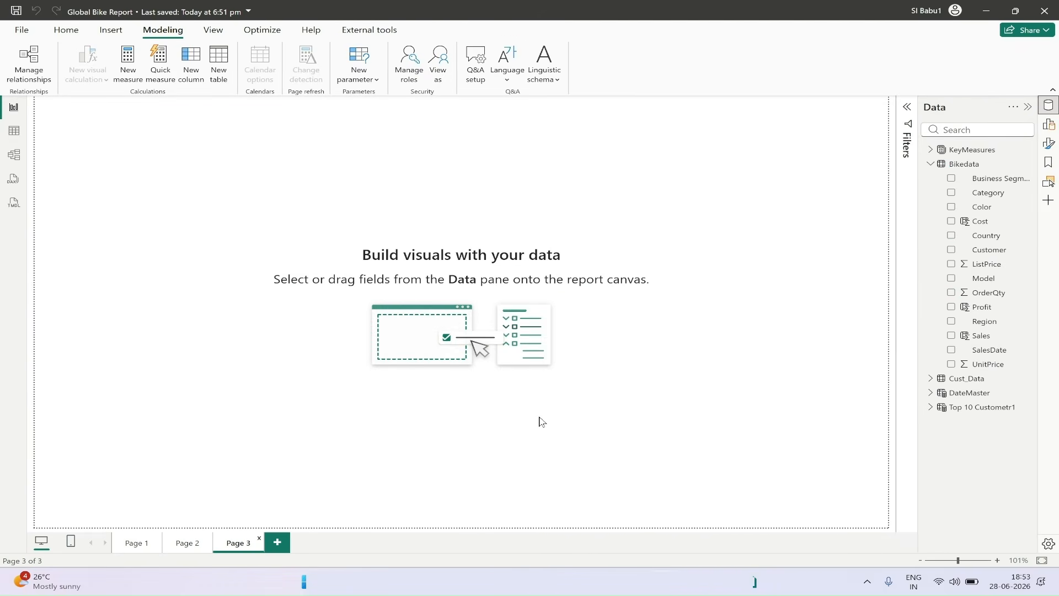
key(ctrl+v)
drag(349, 279, 358, 187)
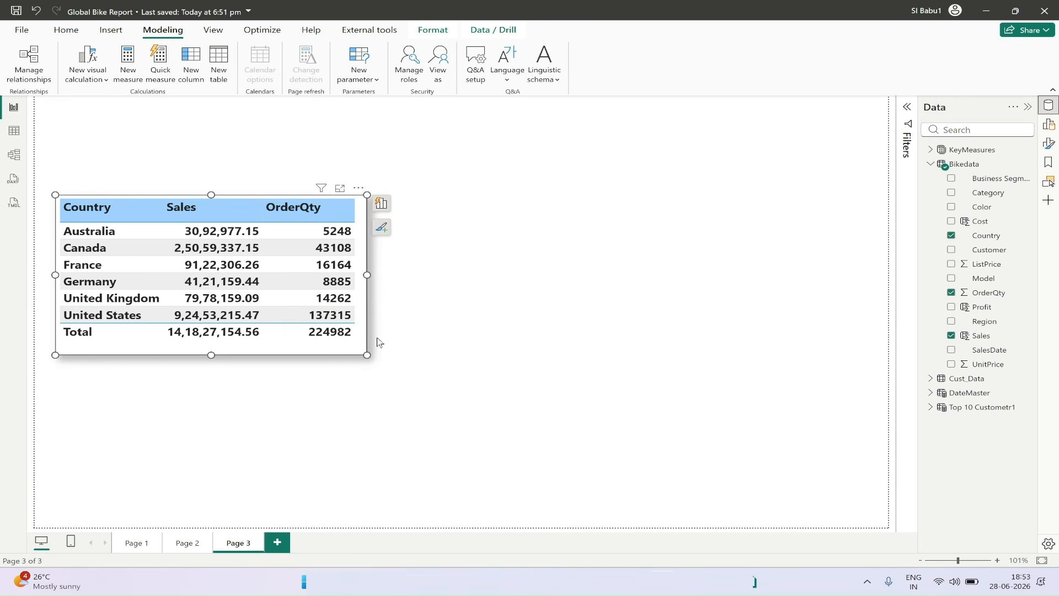
drag(367, 355, 718, 477)
drag(640, 317, 669, 298)
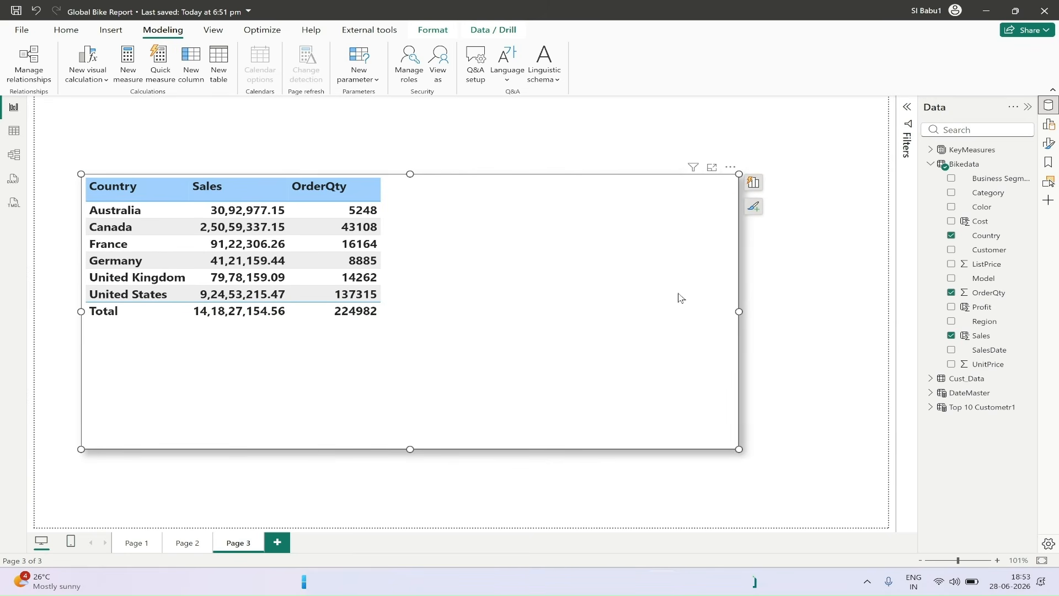
Remove the Country, Sales and OrderQty fields from the copied table on Page 3.
click(754, 183)
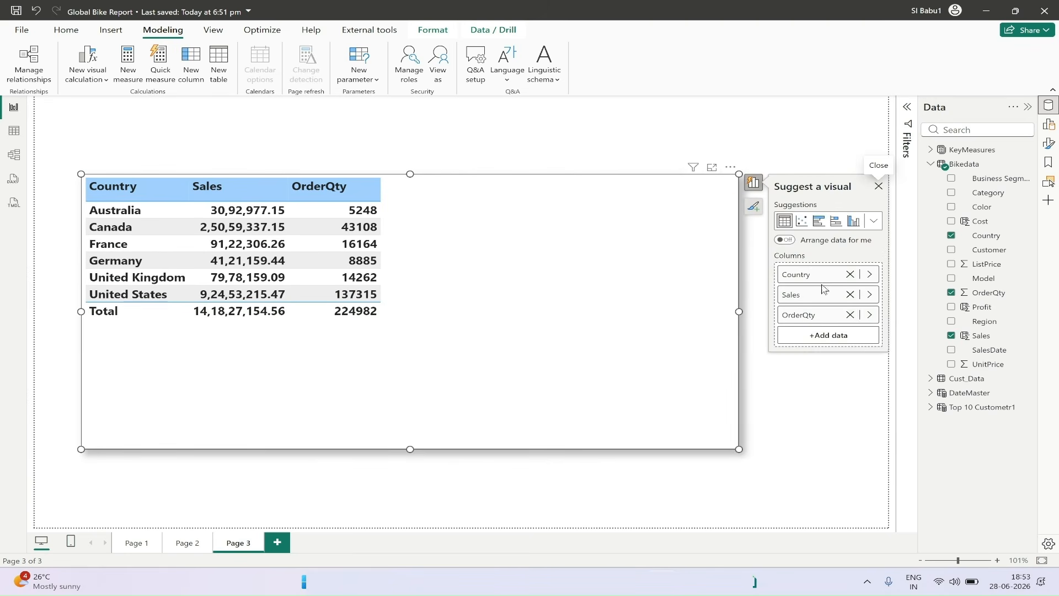
click(850, 295)
click(849, 274)
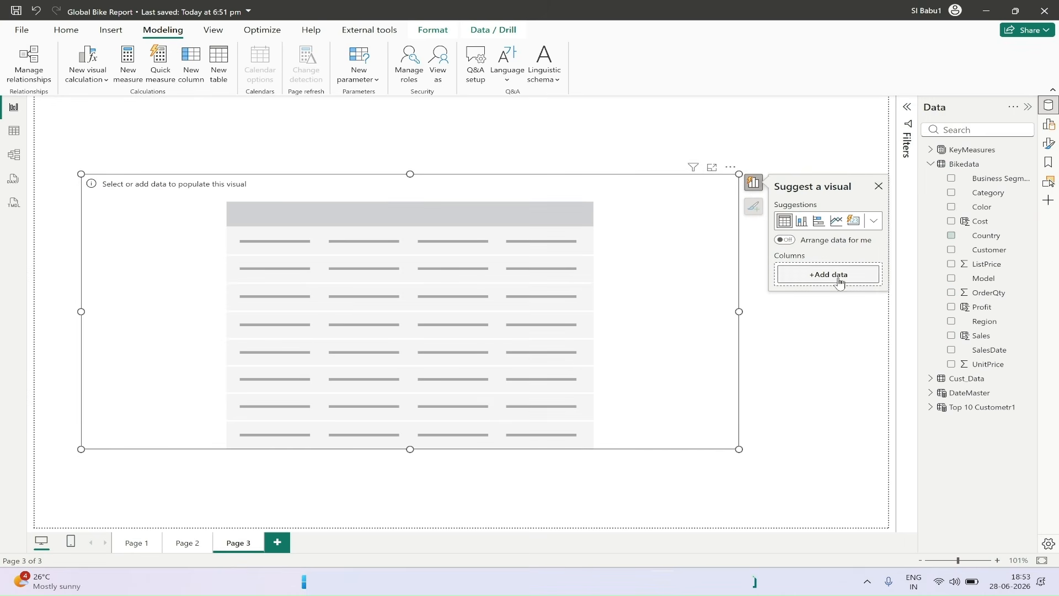
Add Customer Name, Customer Email ID and Customer Credit Card to the table and resize it to fit its columns and rows.
click(855, 275)
click(902, 298)
scroll(945, 316, down, 1)
scroll(945, 314, down, 1)
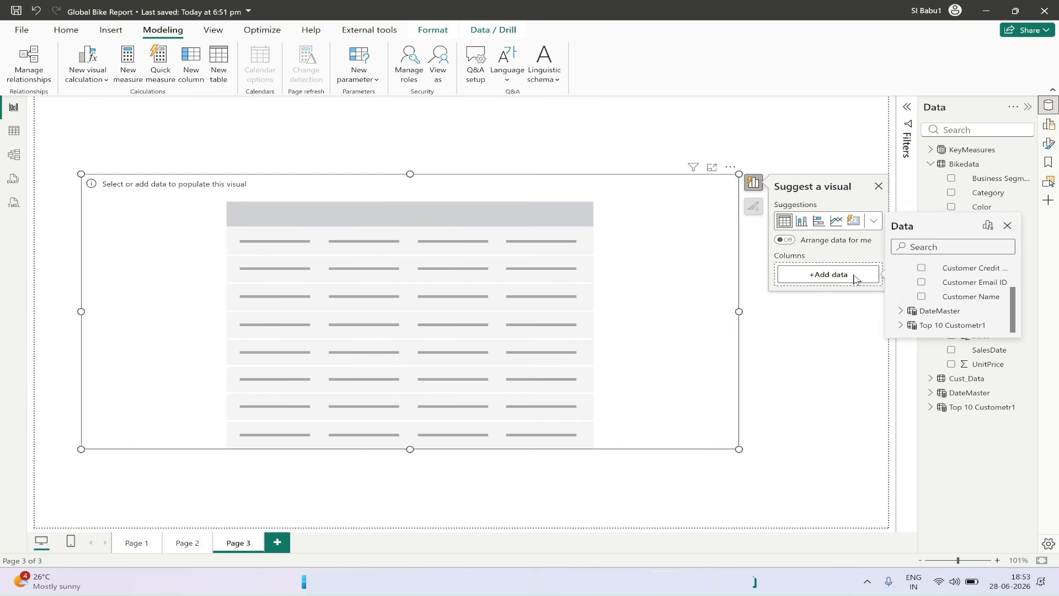
click(921, 297)
click(922, 282)
click(921, 268)
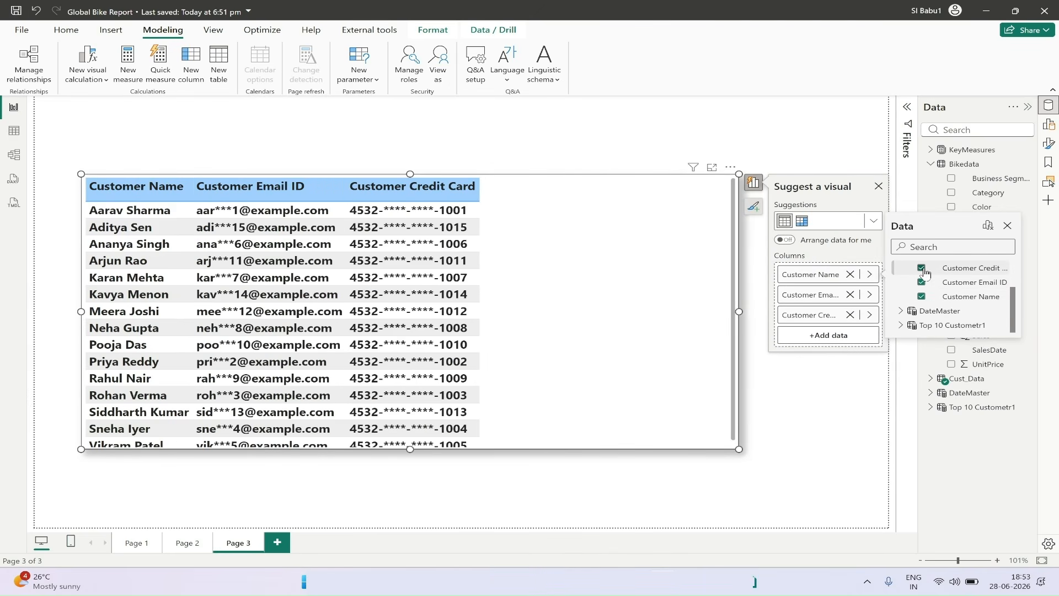
click(879, 186)
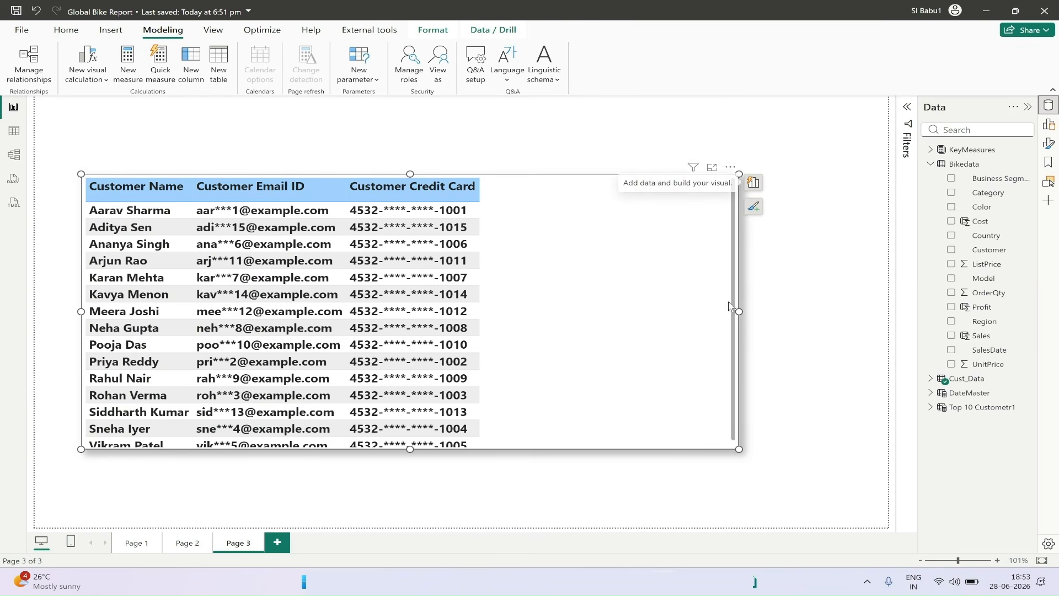
drag(739, 311, 498, 309)
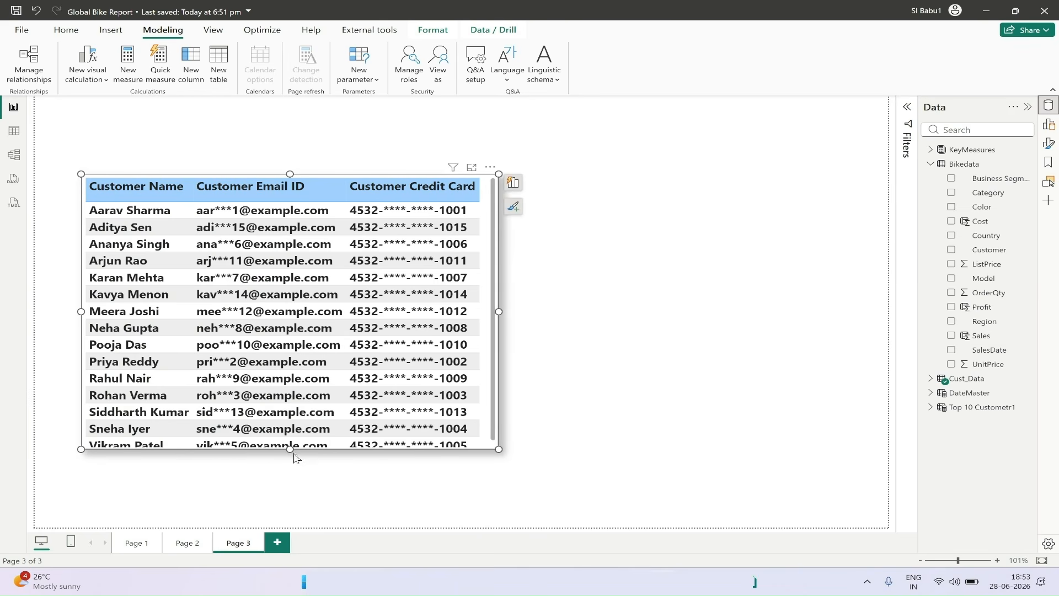
drag(289, 449, 290, 467)
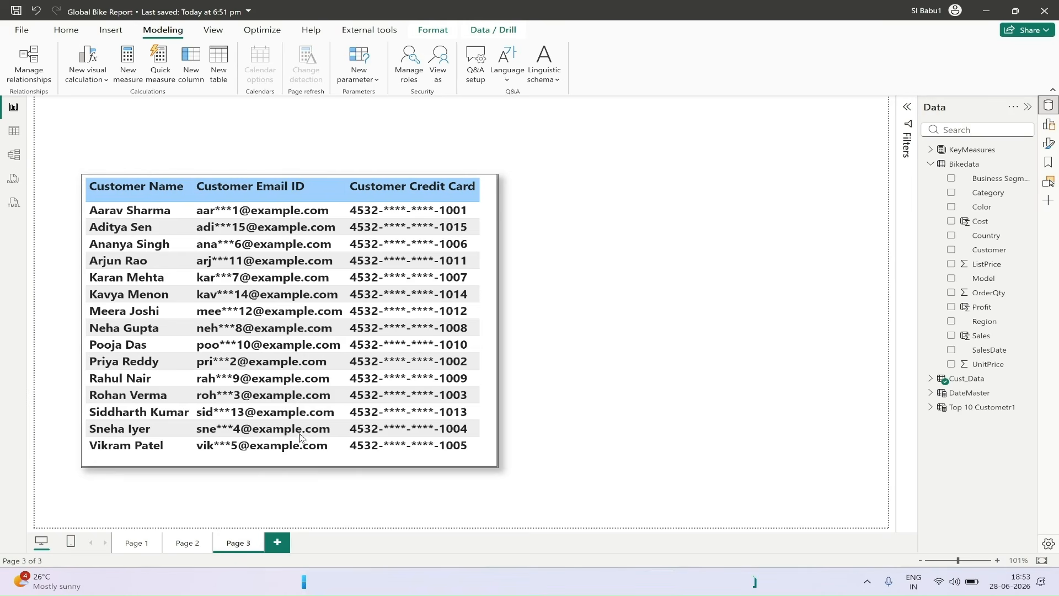
Move the customer table toward the middle of Page 3, with the Bikedata fields collapsed, and save the report.
drag(493, 171, 643, 142)
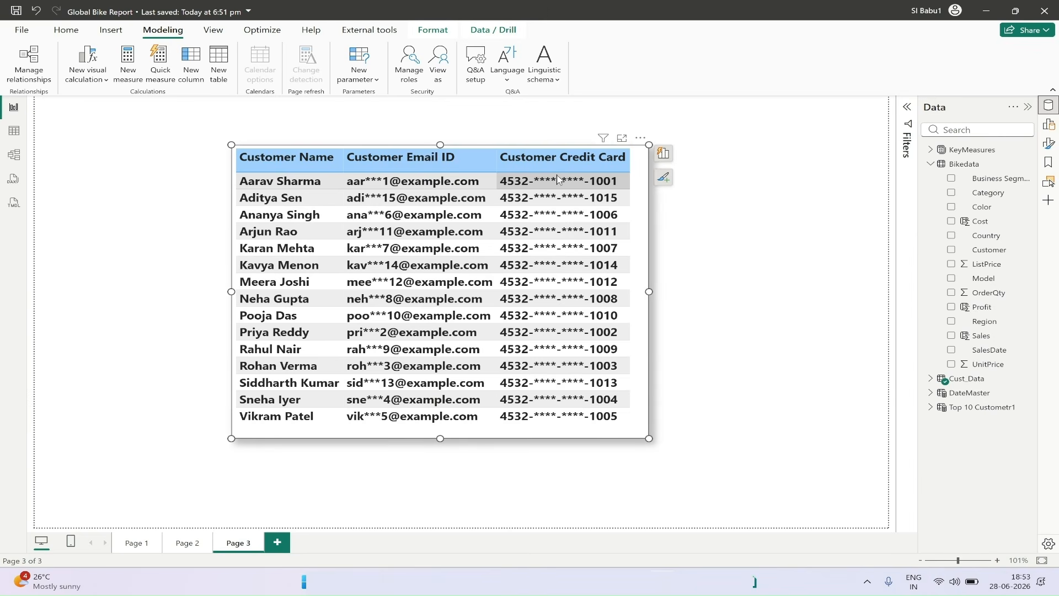
click(723, 293)
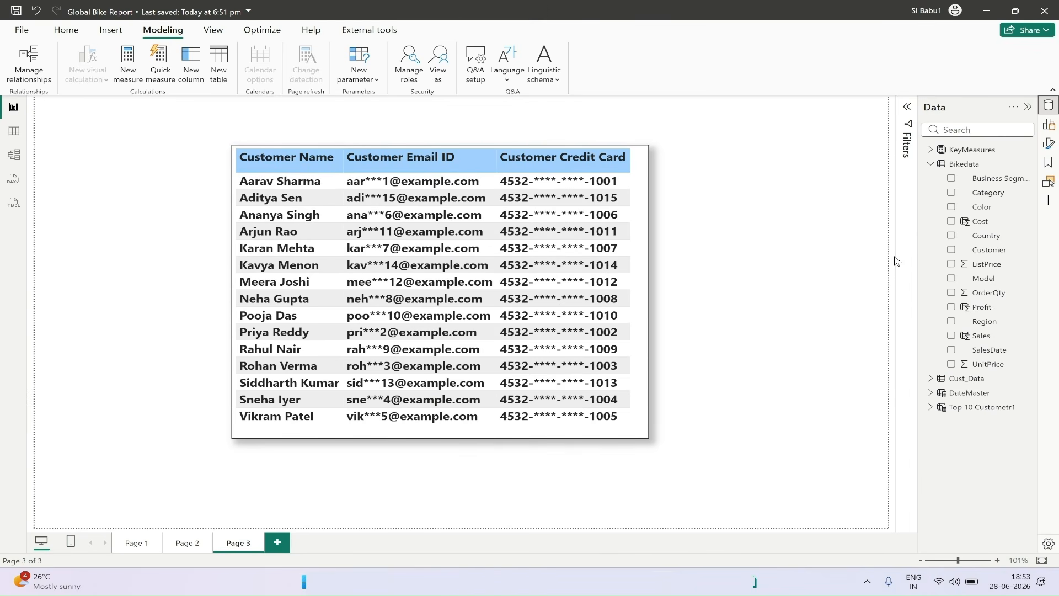
click(933, 165)
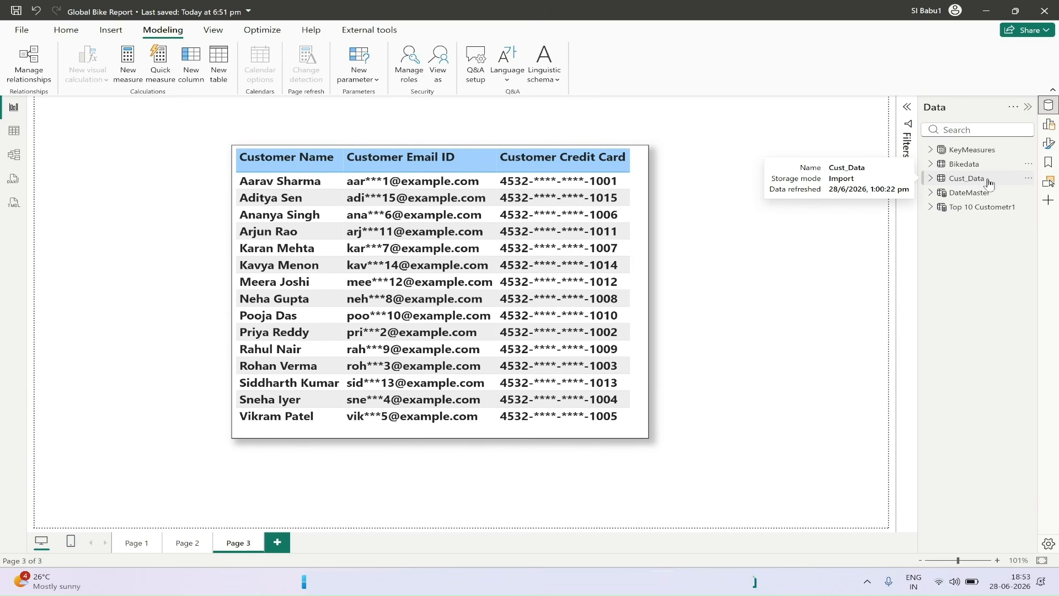
click(67, 30)
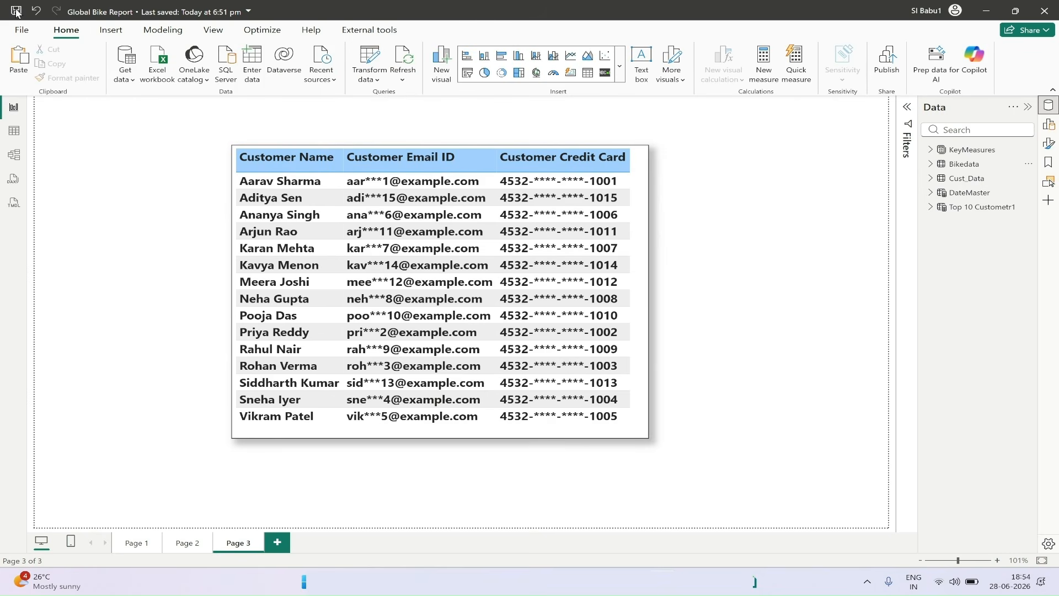
Create a security role named OLS_Table without any filter rules, and save the role changes and the report.
click(213, 31)
click(171, 34)
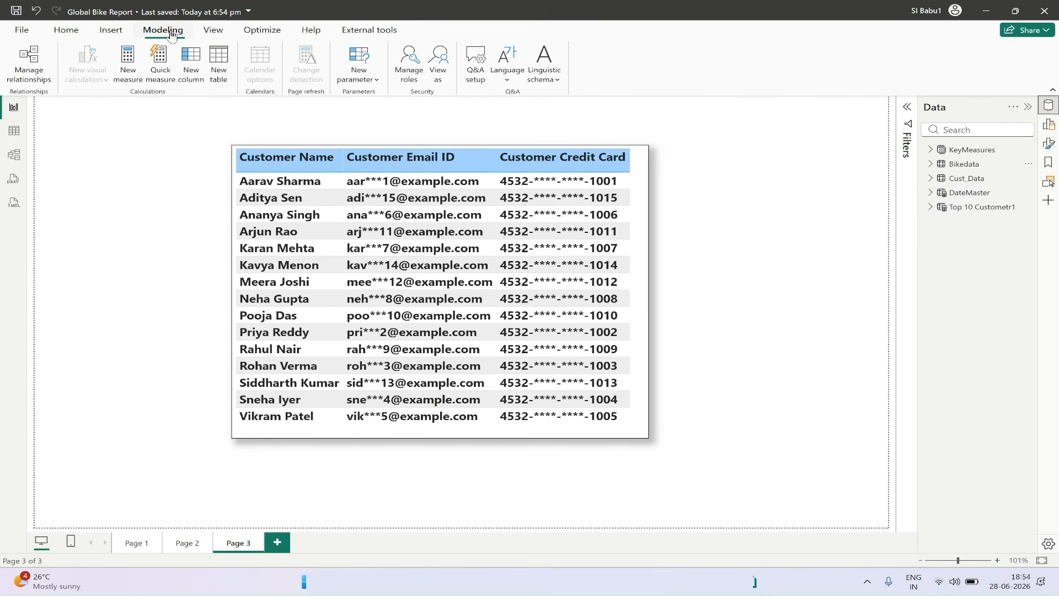
click(420, 70)
click(236, 192)
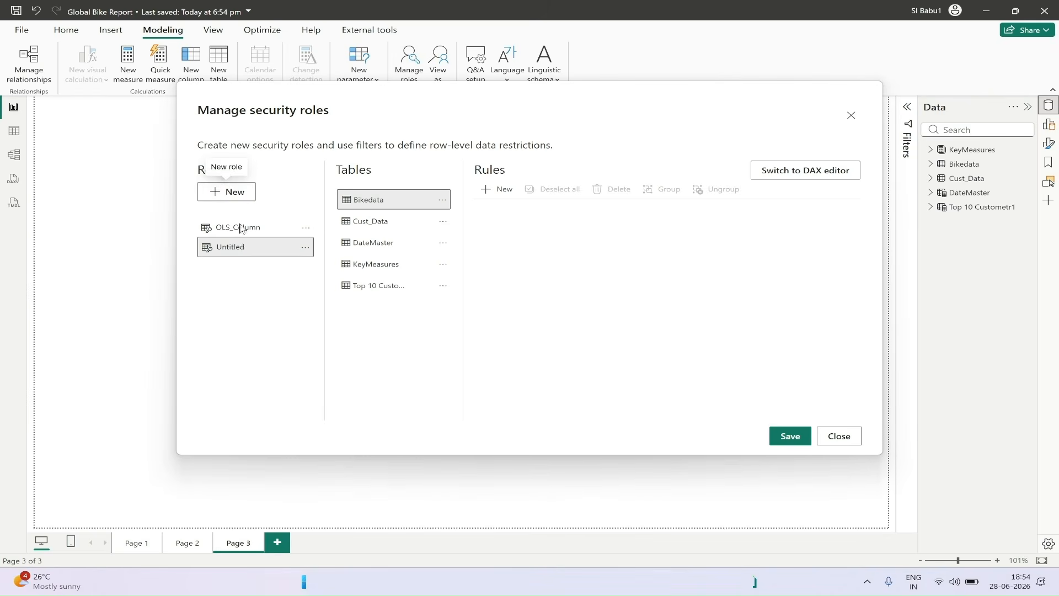
double_click(247, 250)
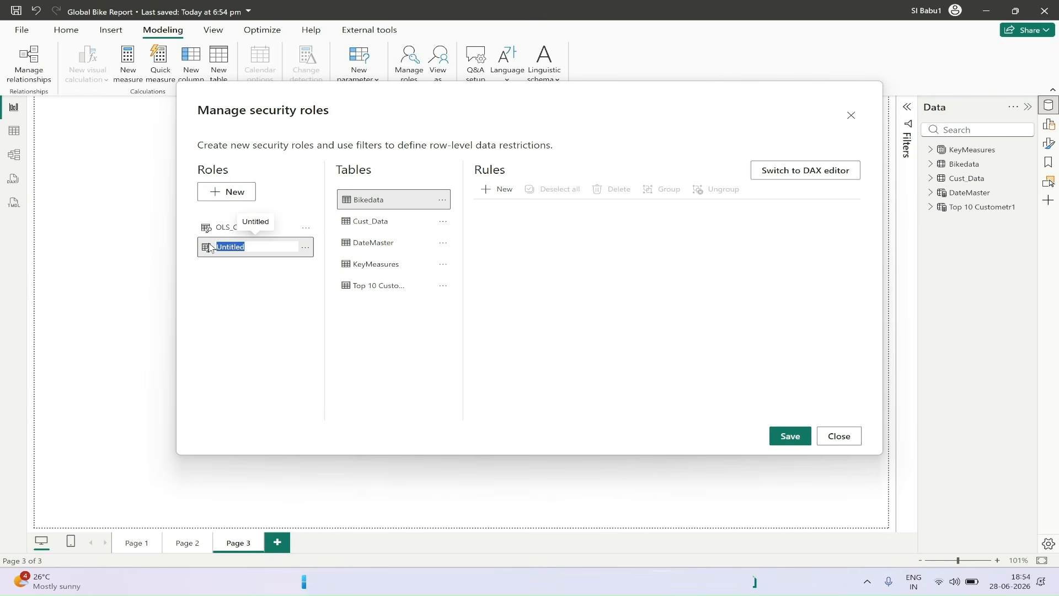
text(OLS_Table)
click(215, 288)
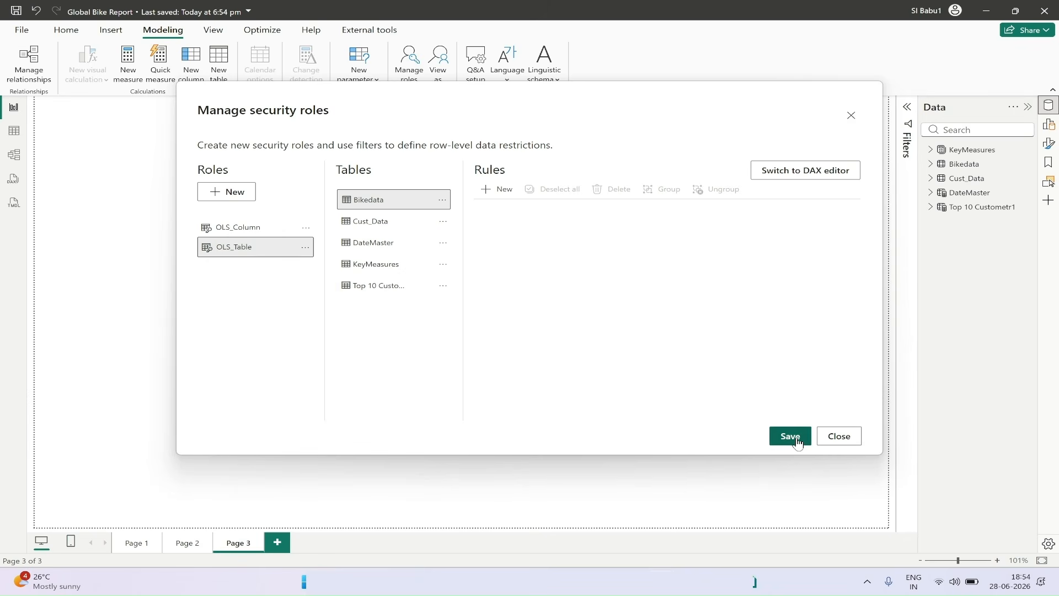
click(790, 437)
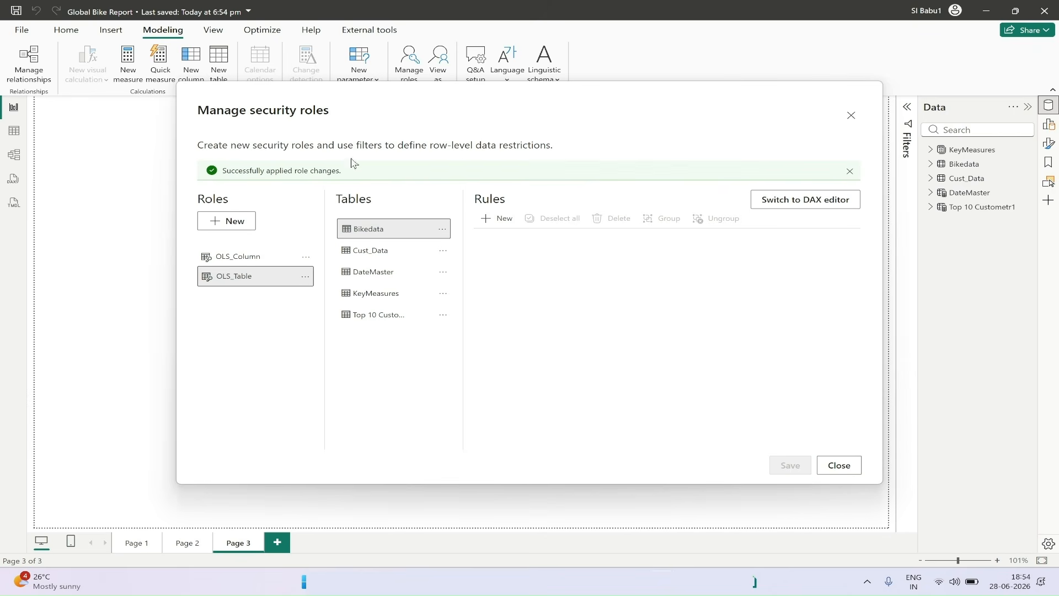
click(839, 465)
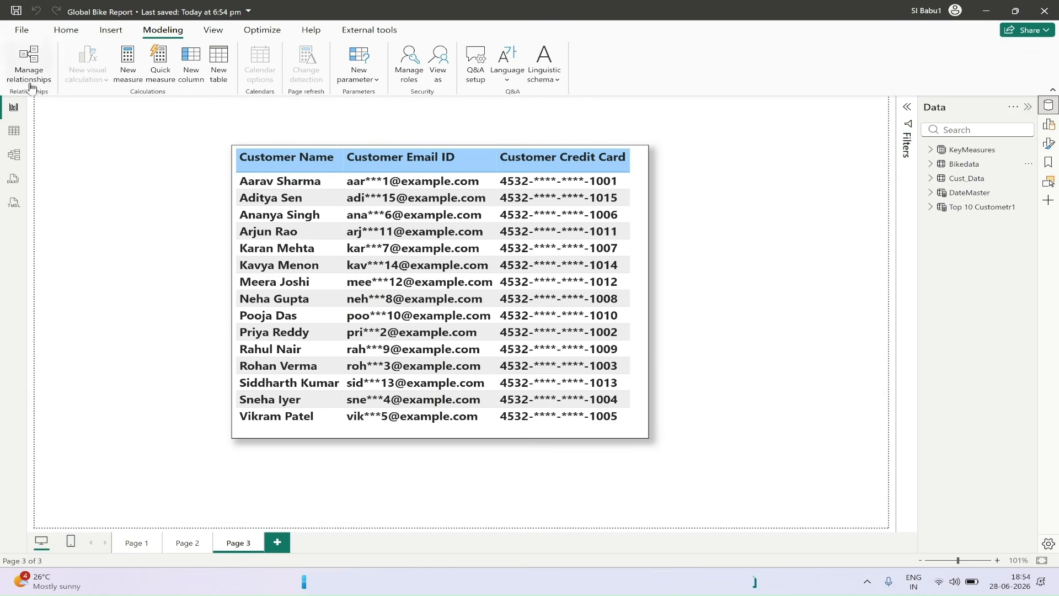
click(65, 30)
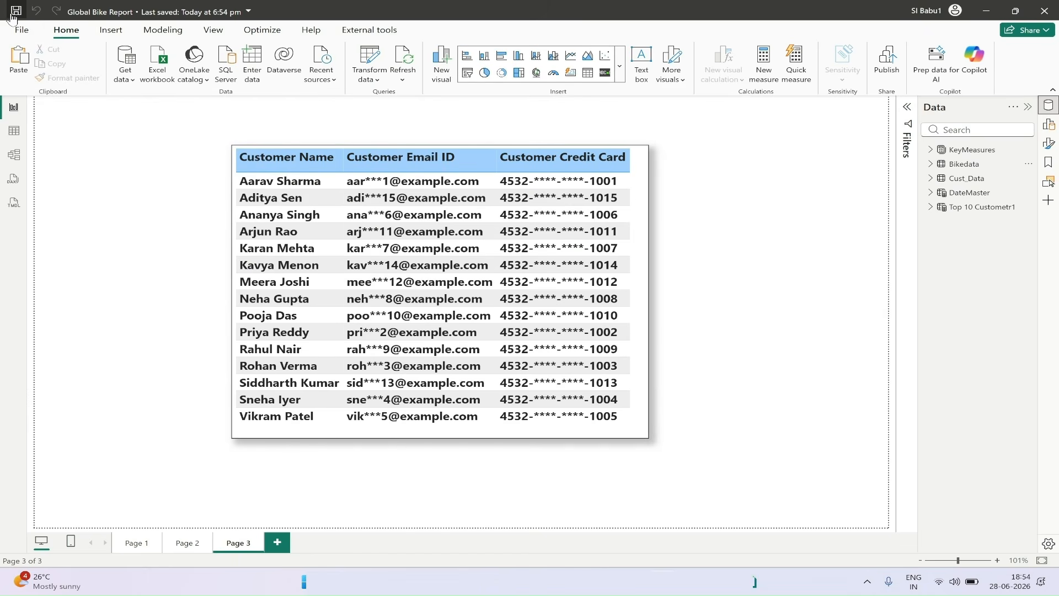
Switch to Tabular Editor 3, collapse the Tables folder and check which table sits under the OLS_Column role.
click(755, 581)
scroll(462, 185, up, 3)
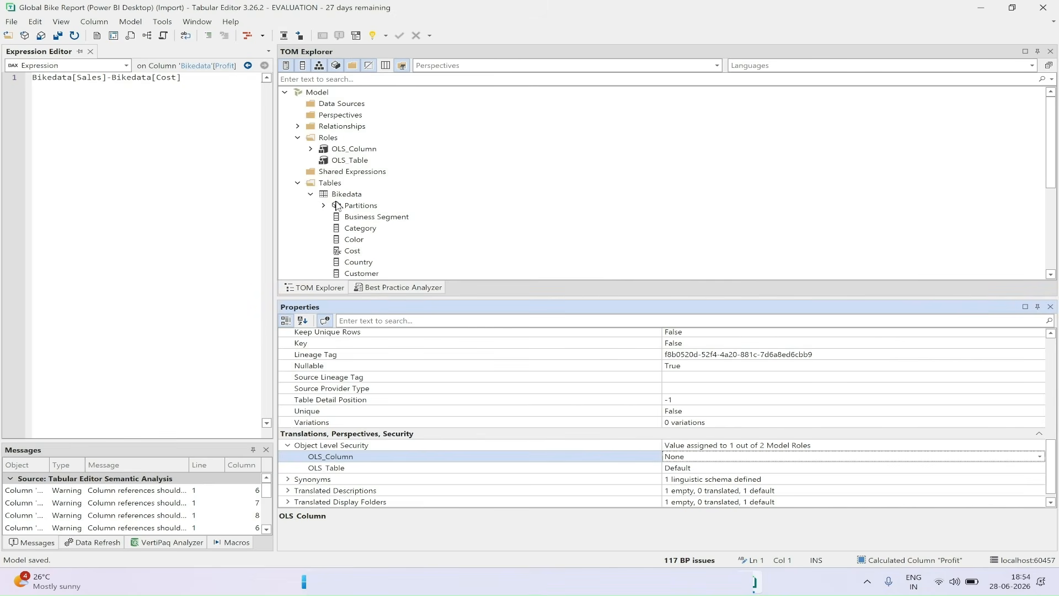
click(311, 195)
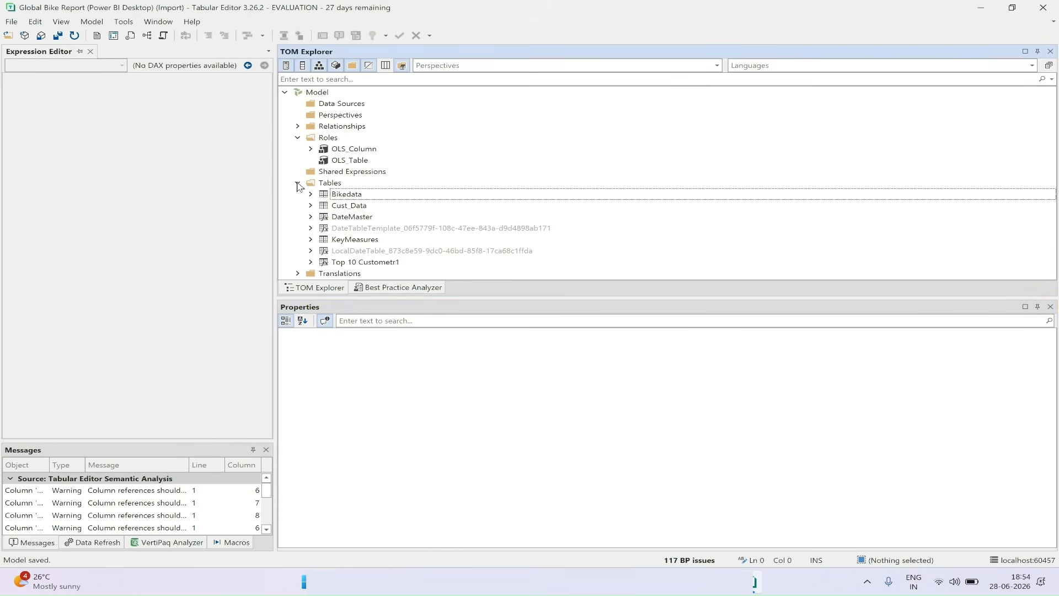
click(298, 184)
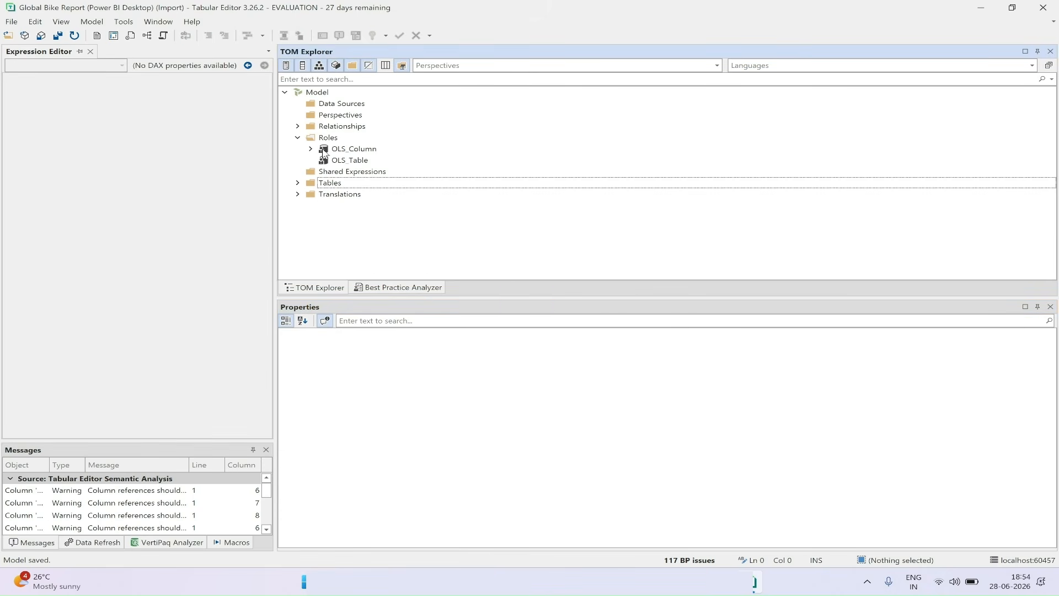
click(311, 150)
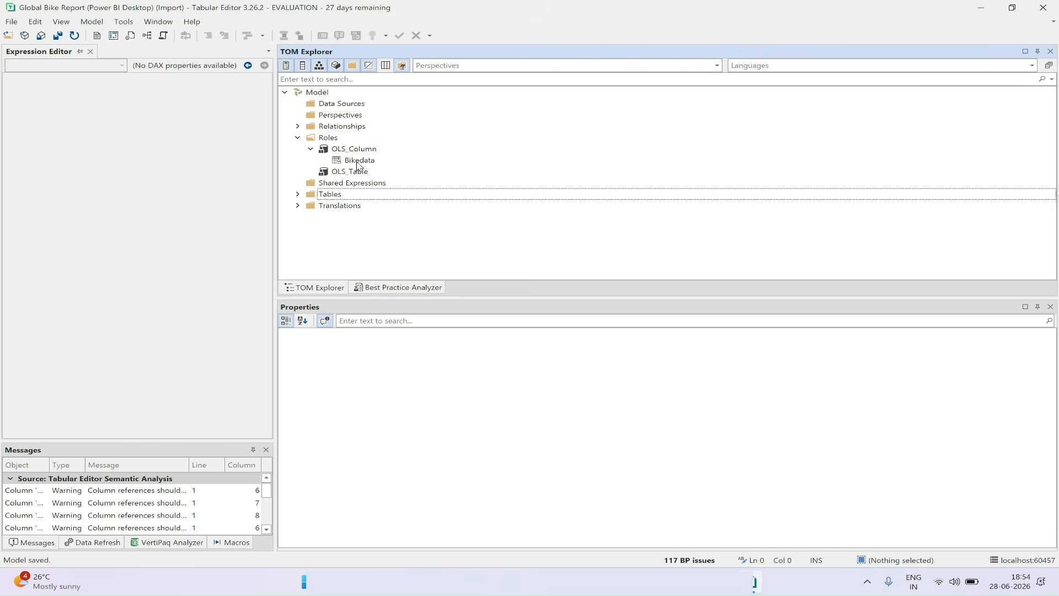
click(312, 149)
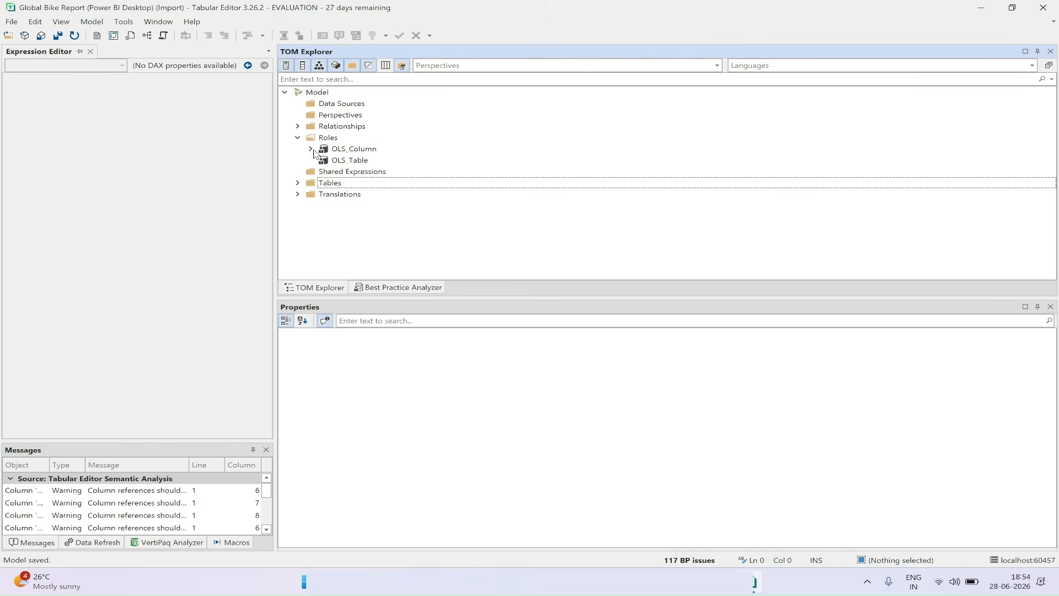
Set the OLS_Table role's table permission for Cust_Data to None, save the model and expand the role.
click(351, 161)
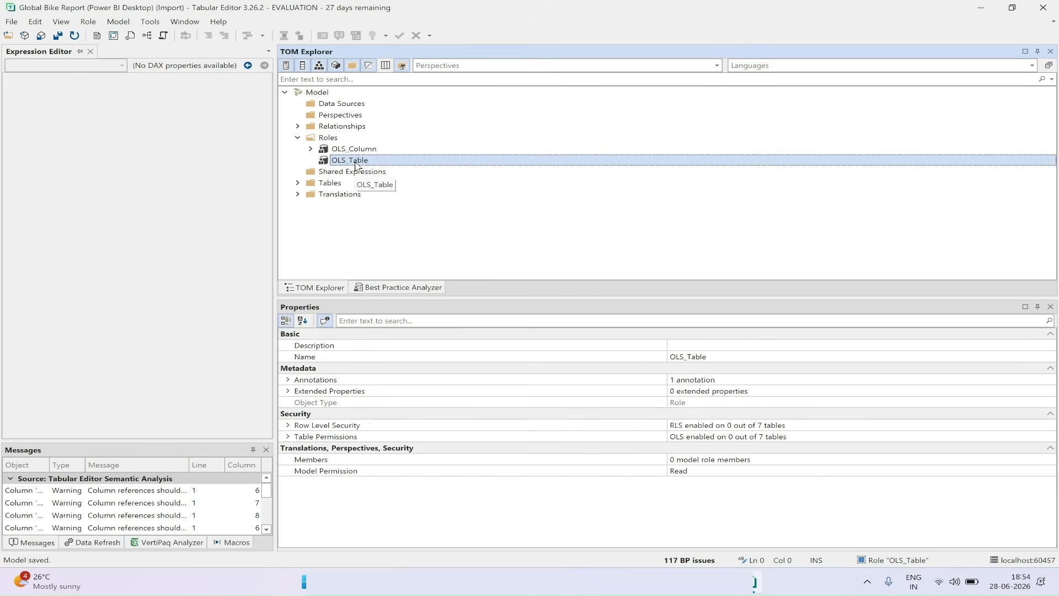
click(288, 438)
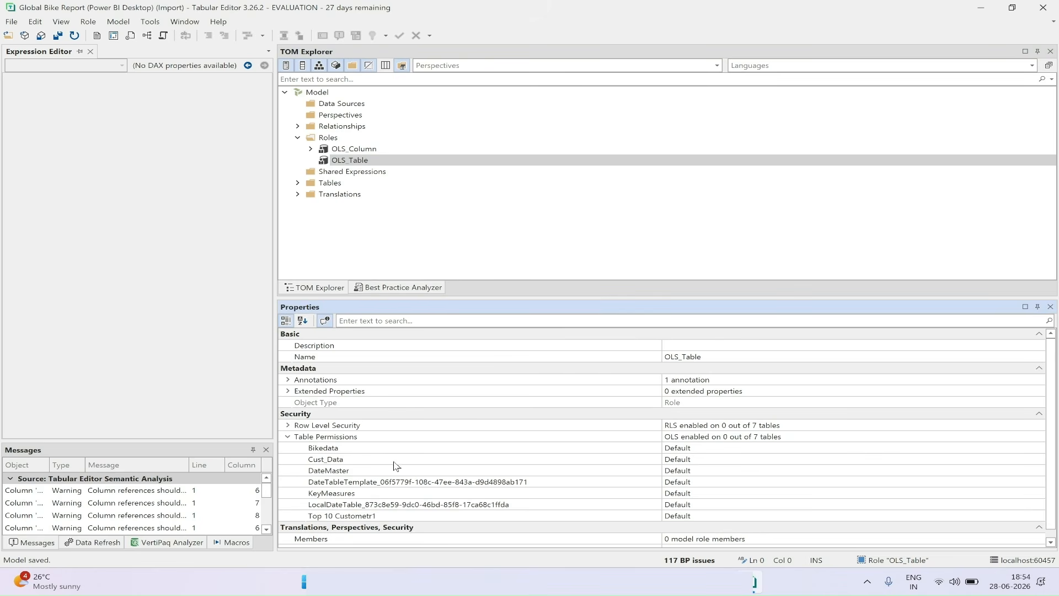
click(376, 461)
click(1040, 459)
click(675, 485)
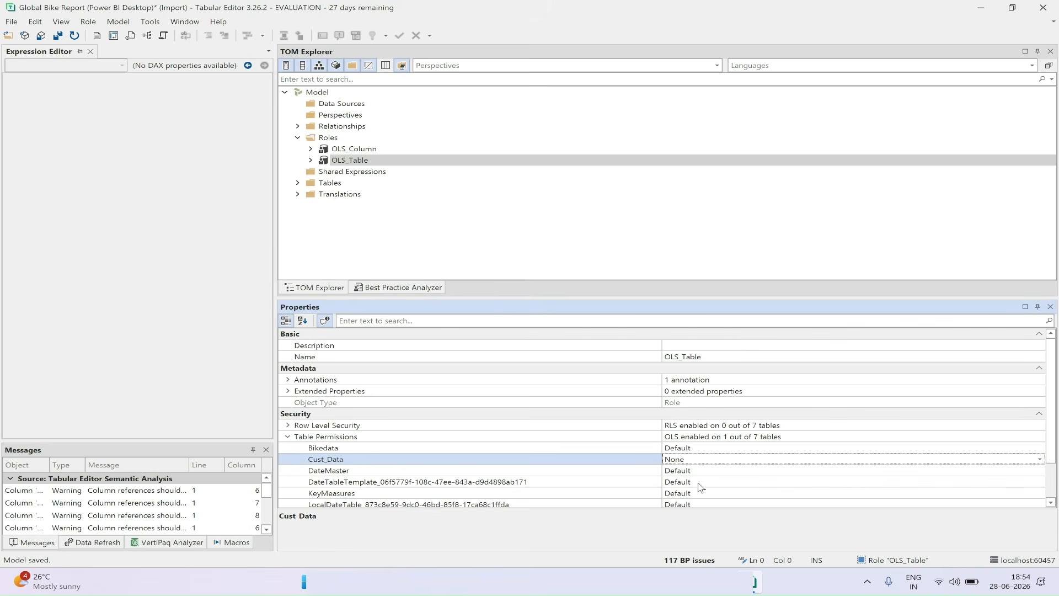
click(11, 21)
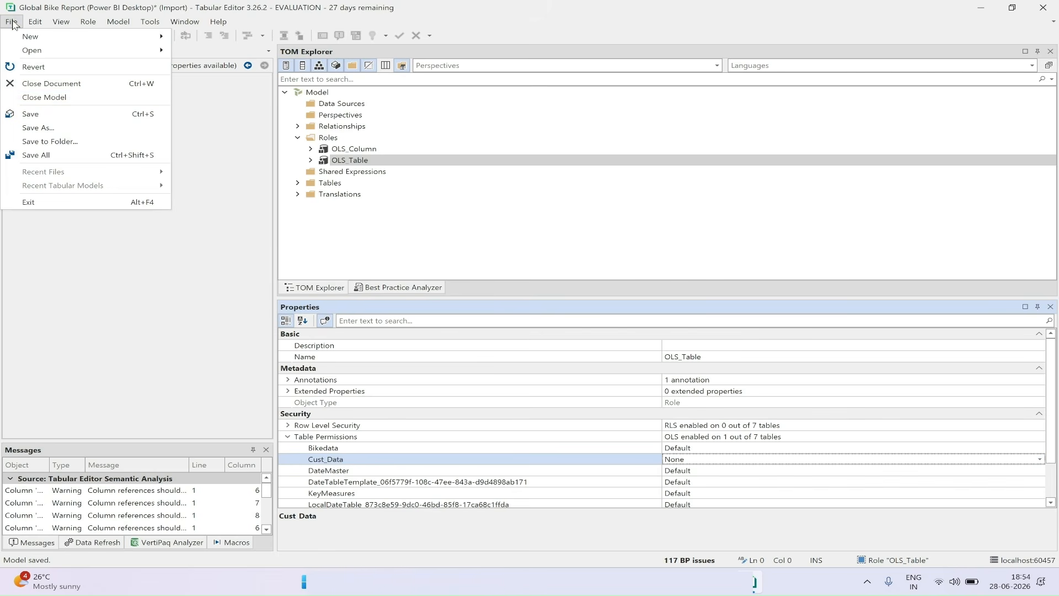
click(45, 115)
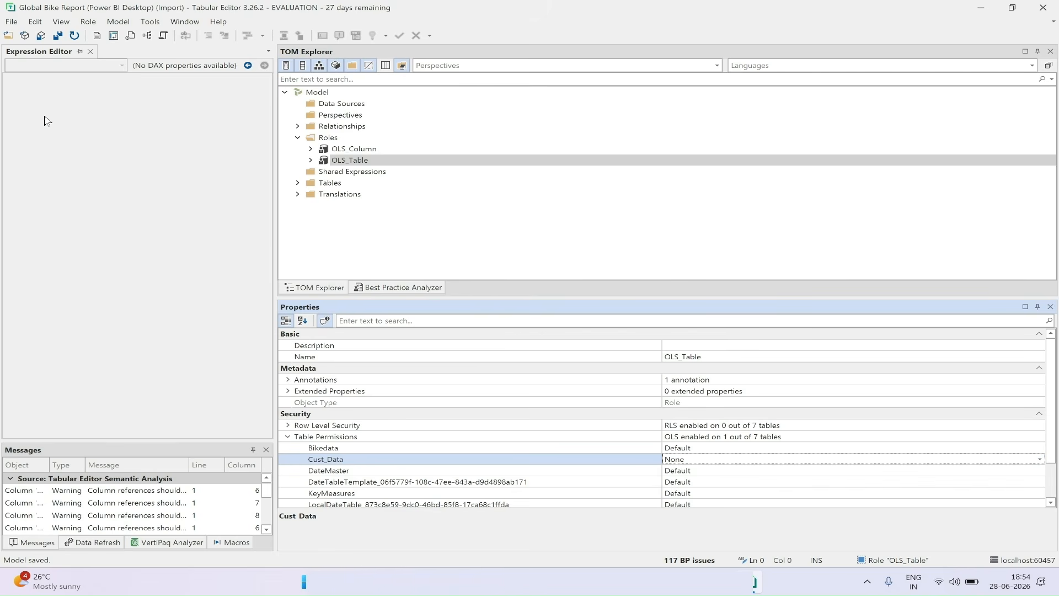
click(311, 161)
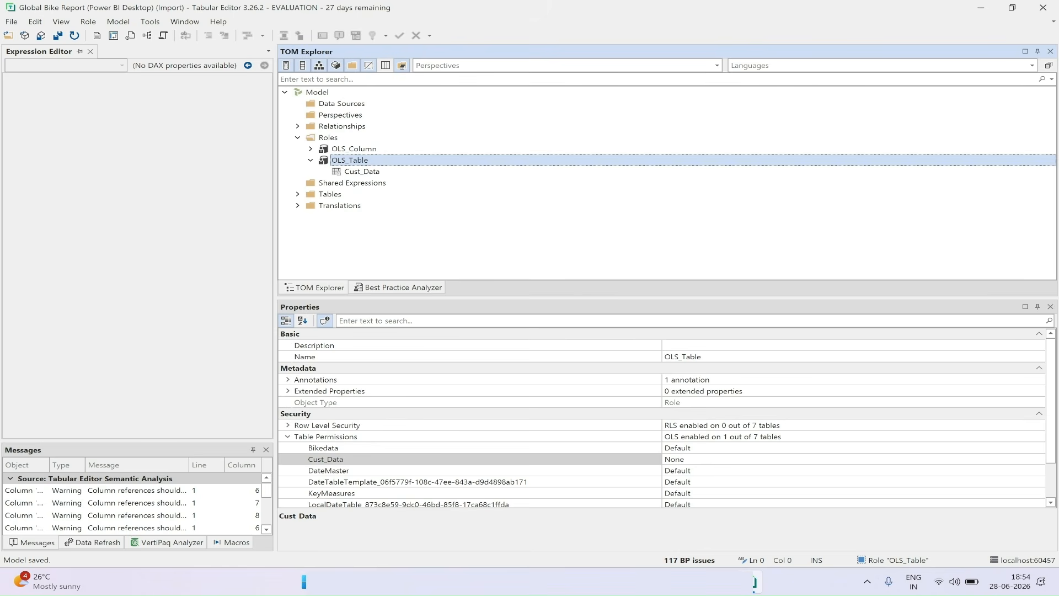
Switch to Power BI Desktop and view the report as the OLS_Table role.
key(alt+Tab)
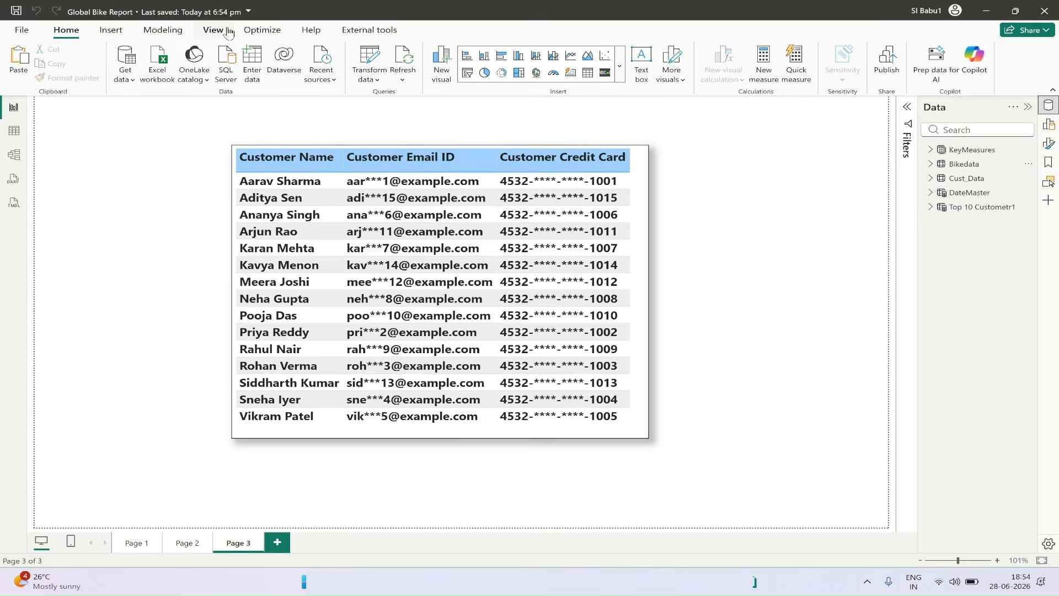
click(163, 30)
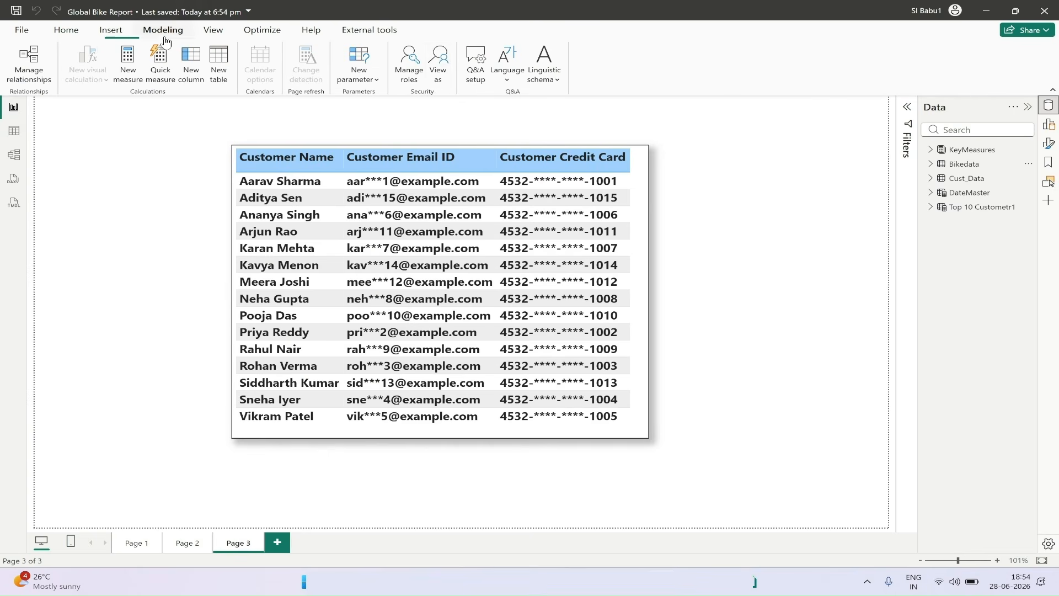
click(439, 72)
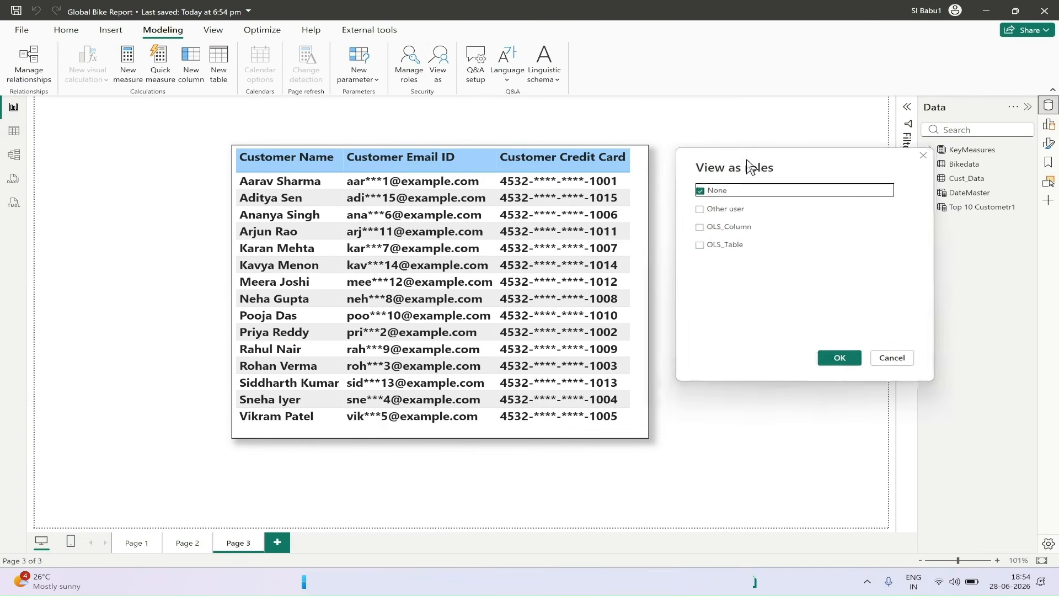
click(704, 245)
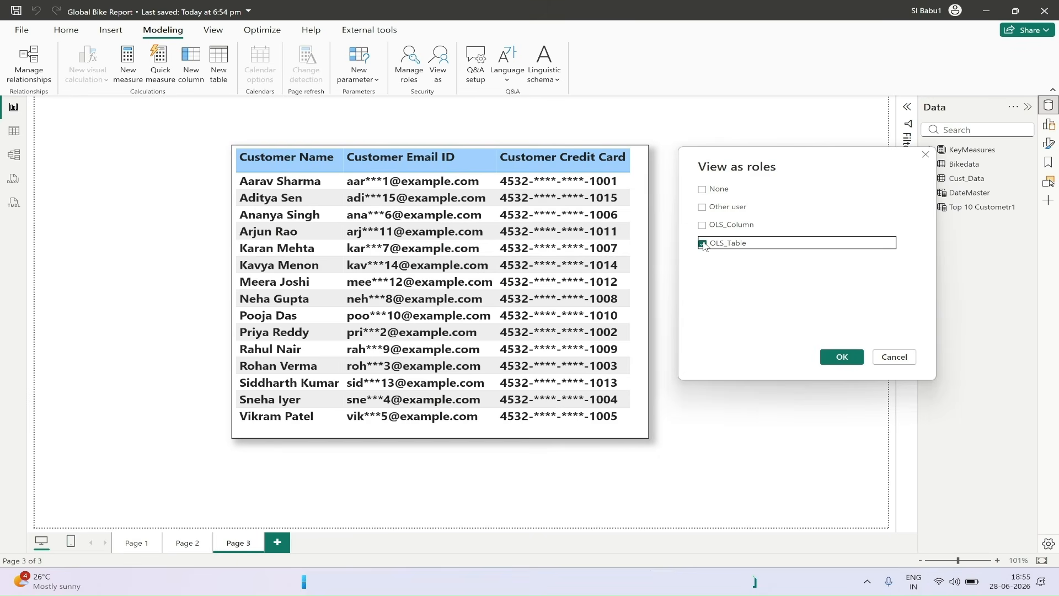
click(842, 357)
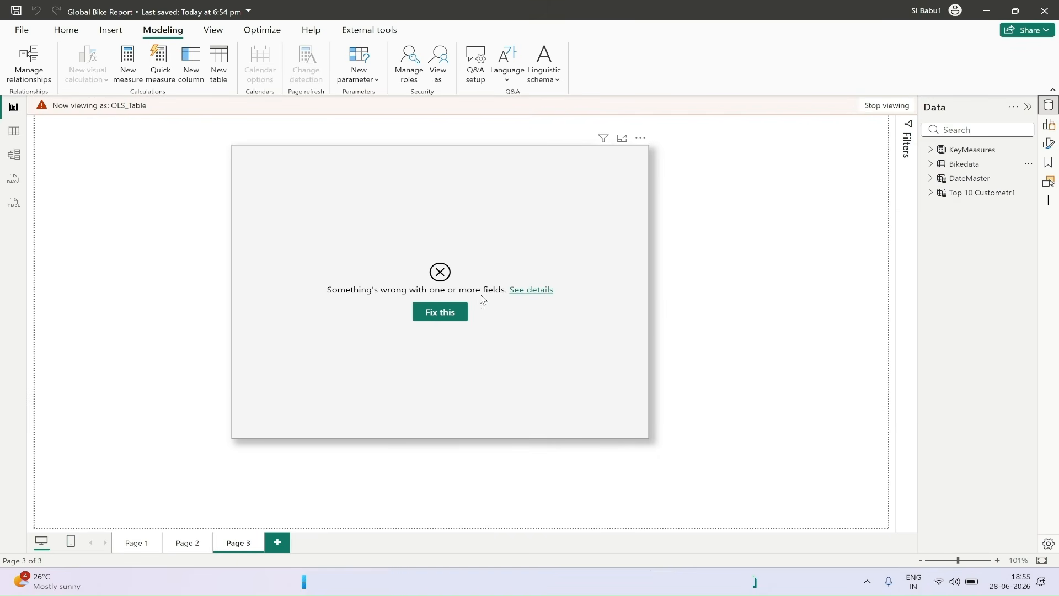
Read the error details of the customer table visual and stop viewing as the role.
click(545, 294)
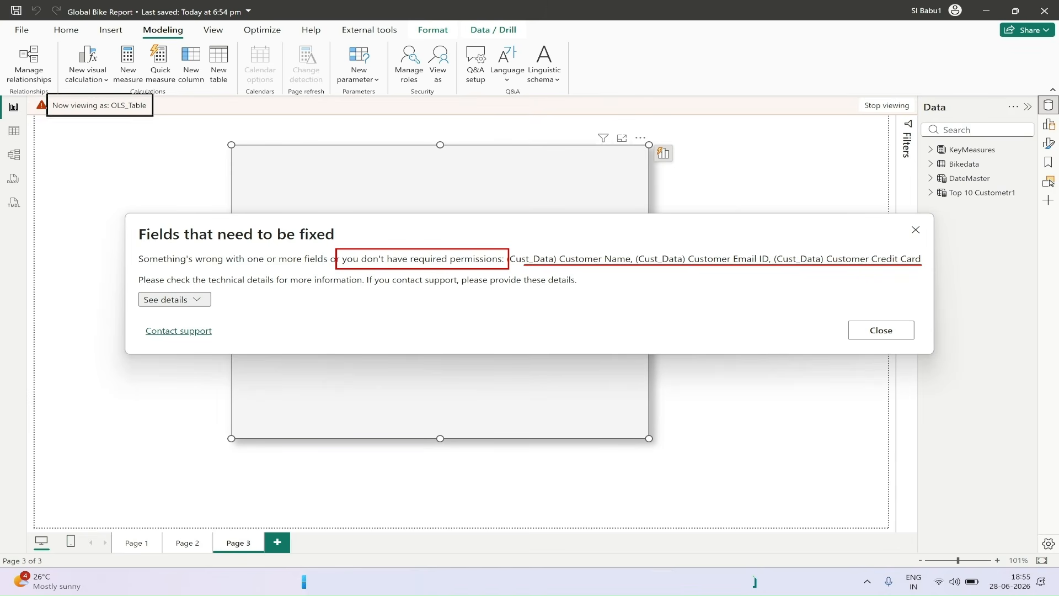
click(862, 329)
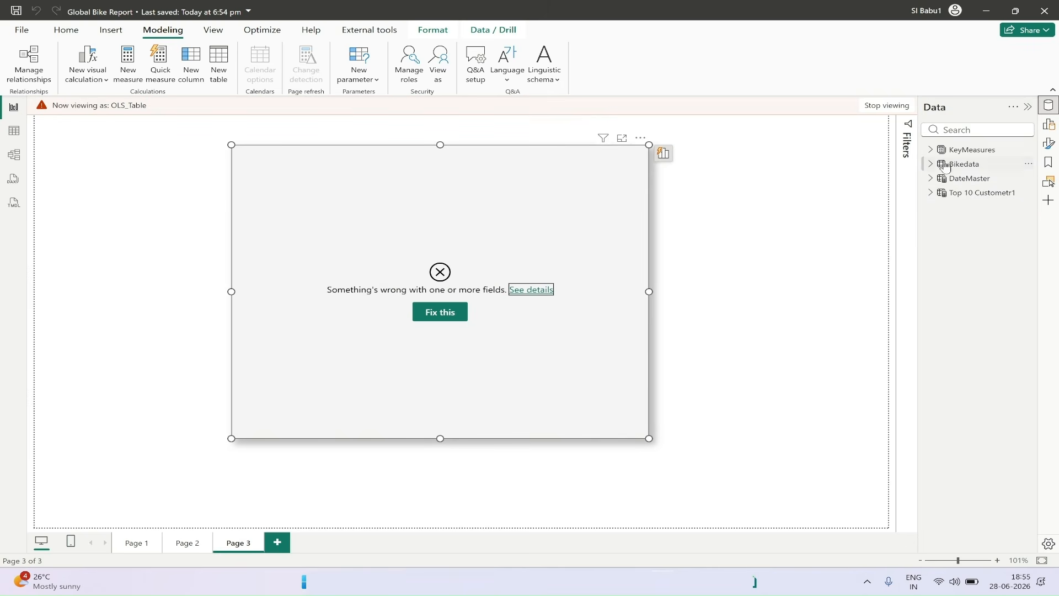
click(887, 106)
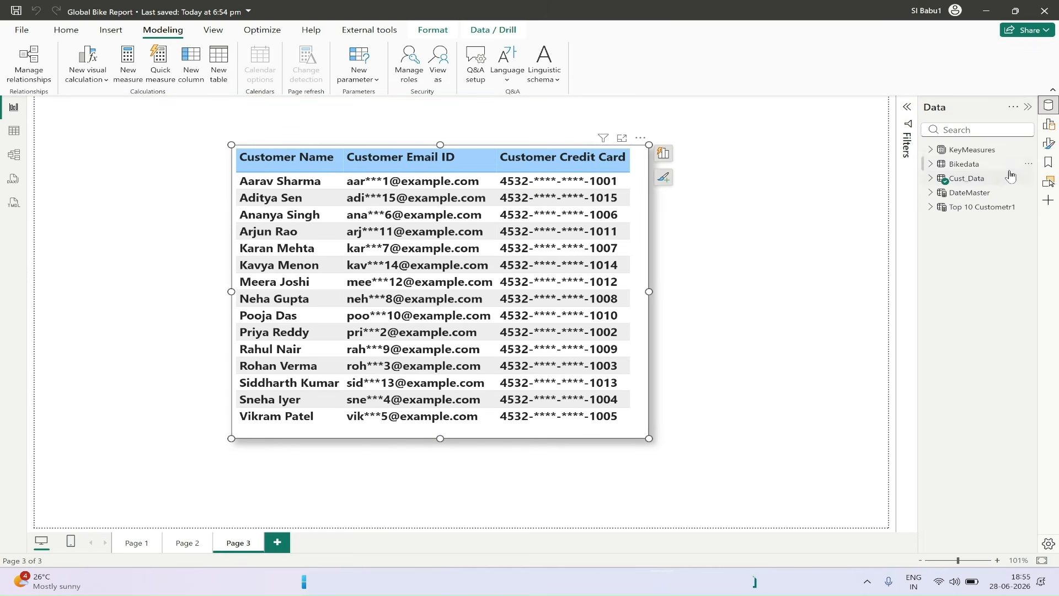
View the report as OLS_Table again to check whether Cust_Data is listed among the tables, and stop viewing.
click(437, 65)
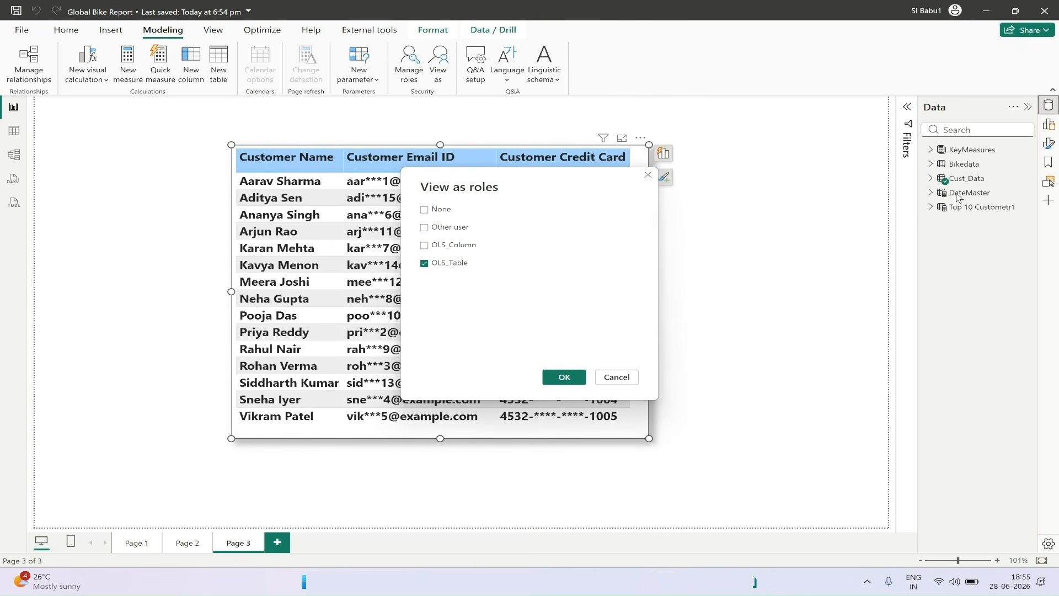
click(574, 376)
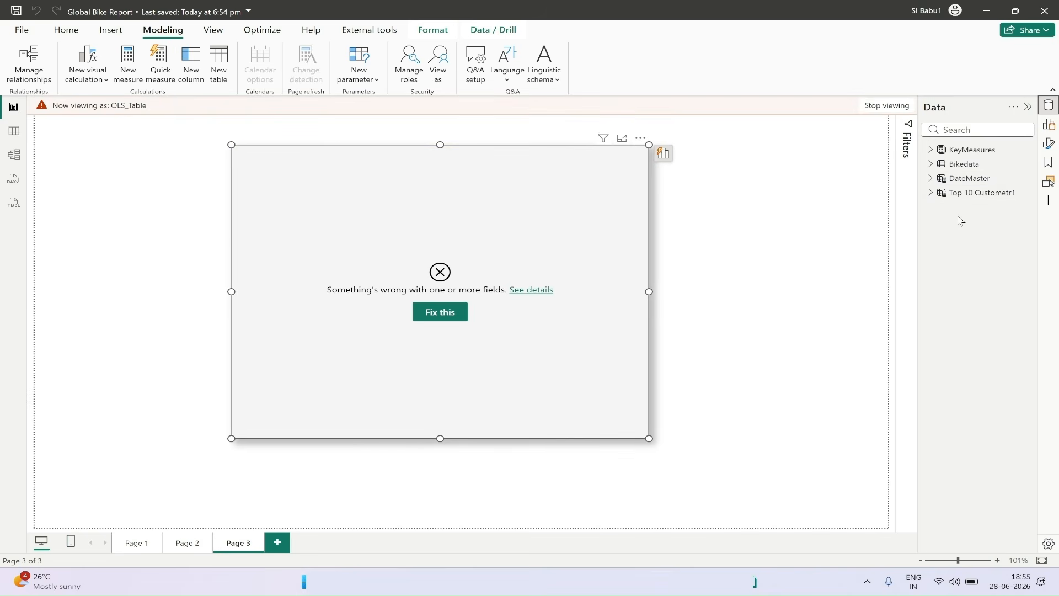
click(879, 105)
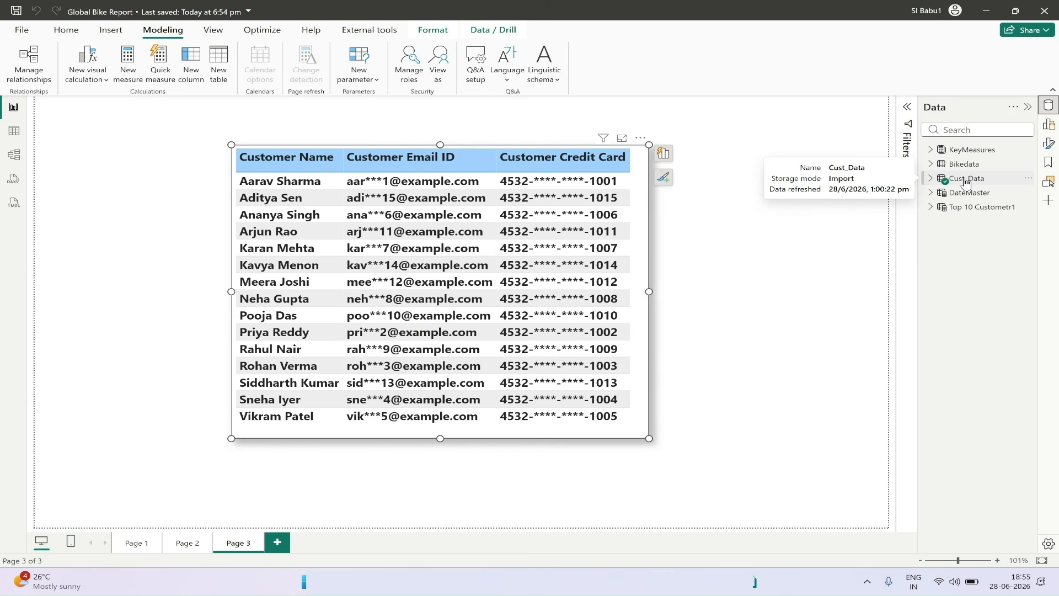
Switch to Tabular Editor 3, reset the OLS_Table role's Cust_Data table permission to Default and save the model.
click(754, 582)
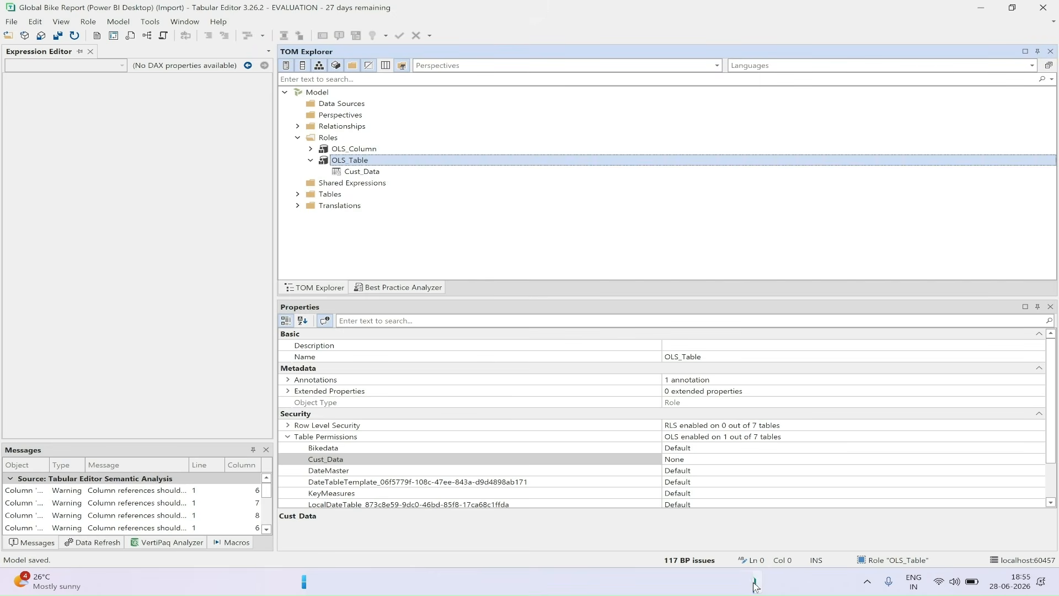
click(707, 461)
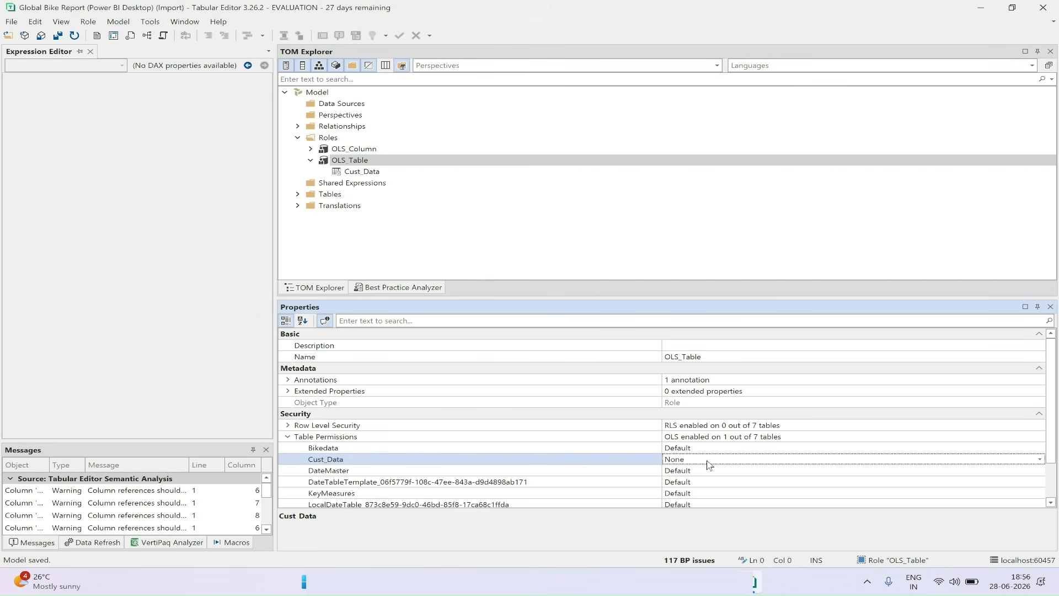
click(1040, 460)
click(727, 477)
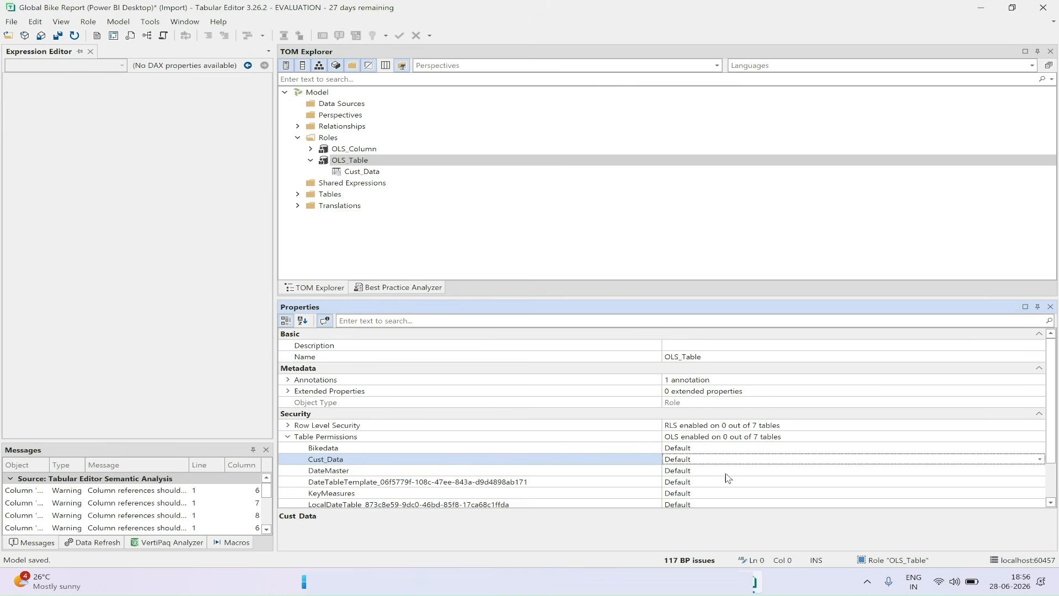
click(11, 21)
click(30, 109)
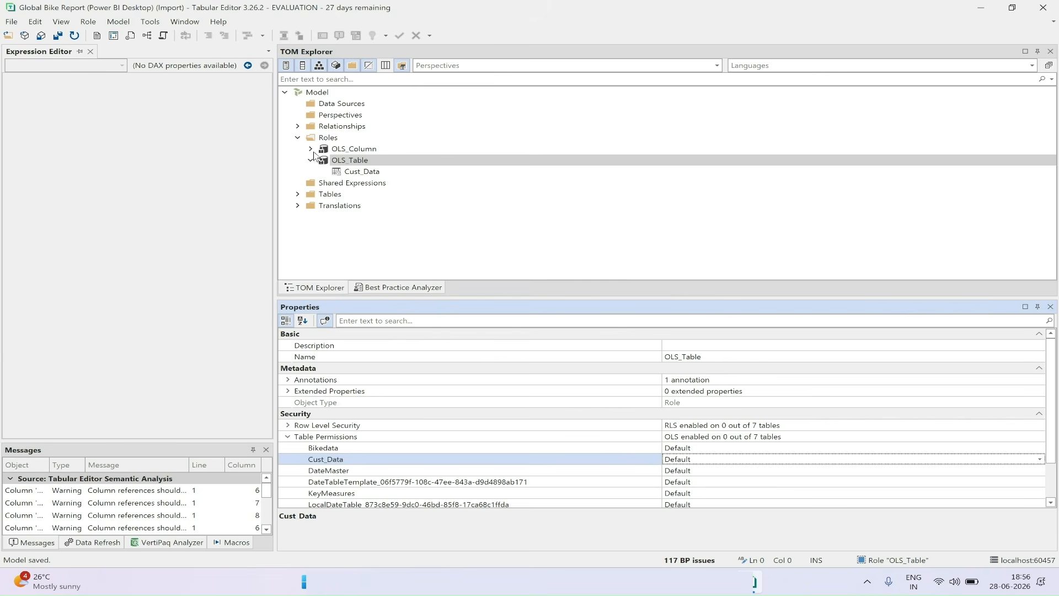
Set the object-level security of Bikedata's Profit column to Default for the OLS_Column role.
click(311, 150)
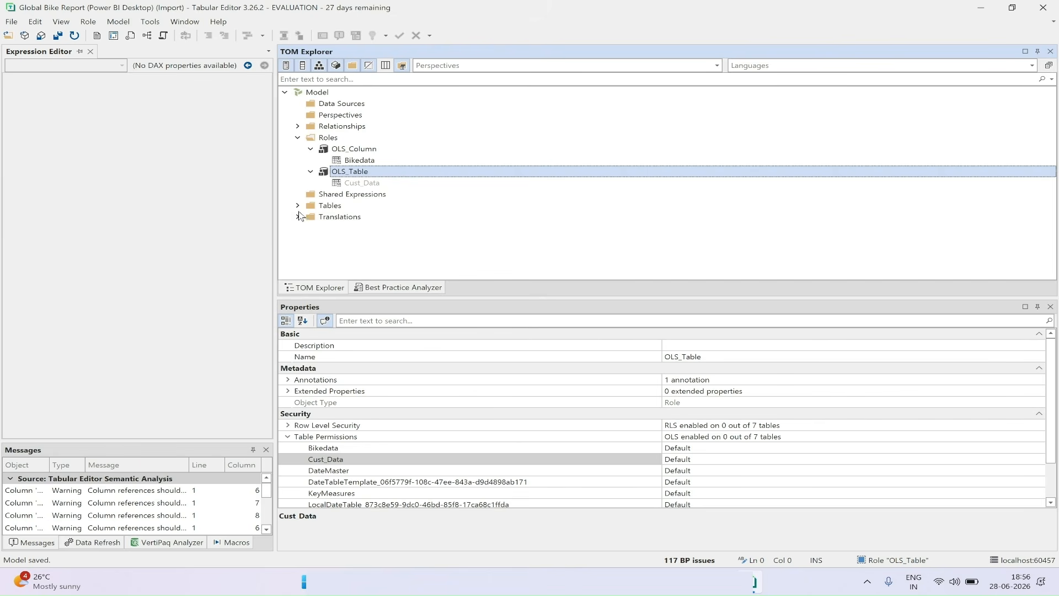
click(297, 205)
click(308, 218)
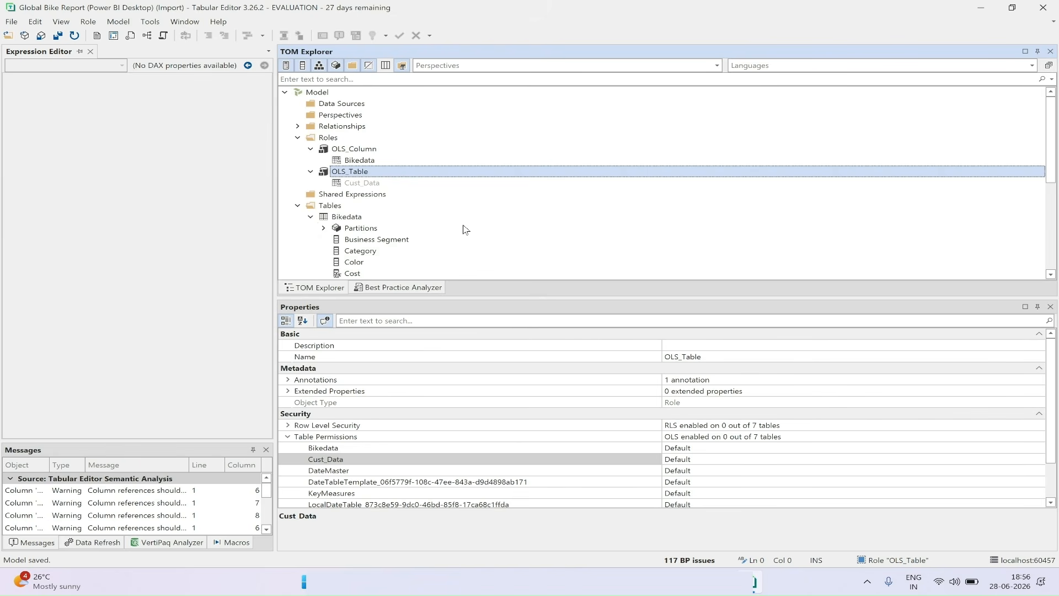
scroll(462, 230, down, 4)
click(354, 206)
scroll(728, 492, down, 5)
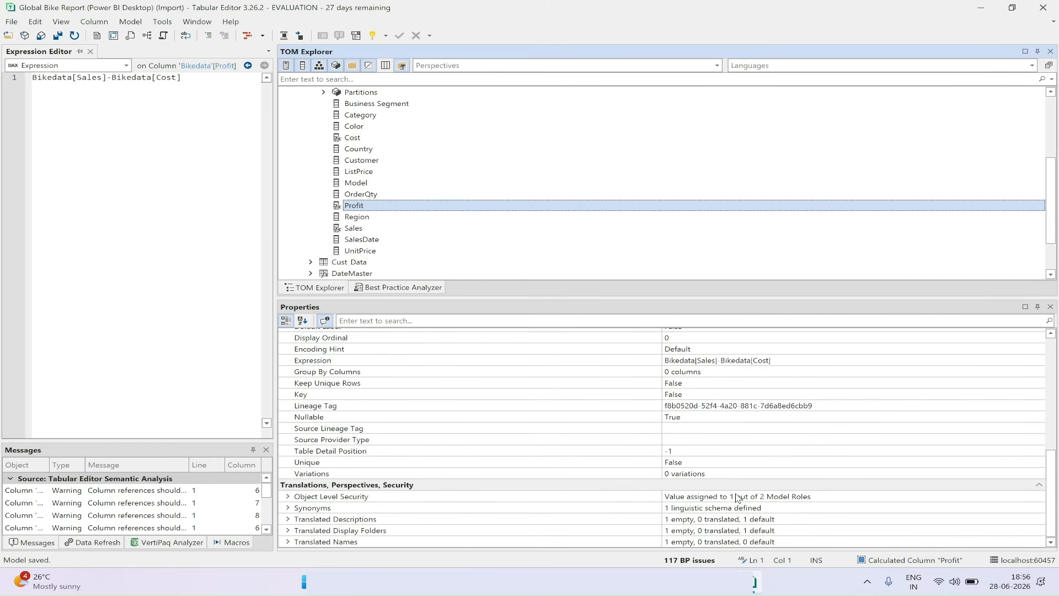
click(288, 496)
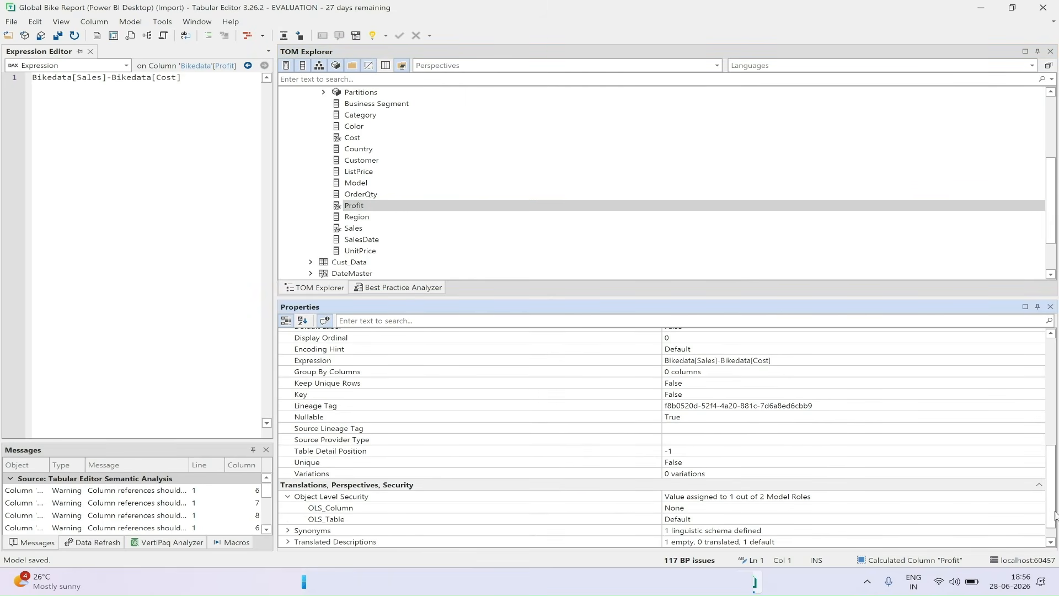
click(1032, 508)
scroll(1047, 472, down, 2)
click(1040, 445)
click(778, 456)
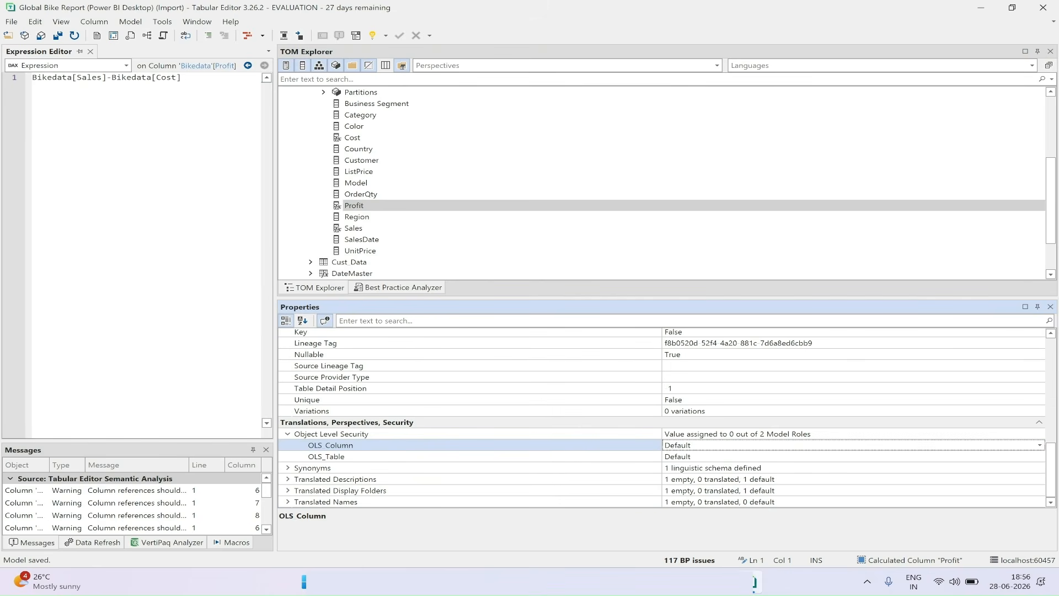
Save the model and collapse the Tables and Roles folders in the model tree.
click(12, 21)
click(44, 115)
scroll(436, 149, up, 4)
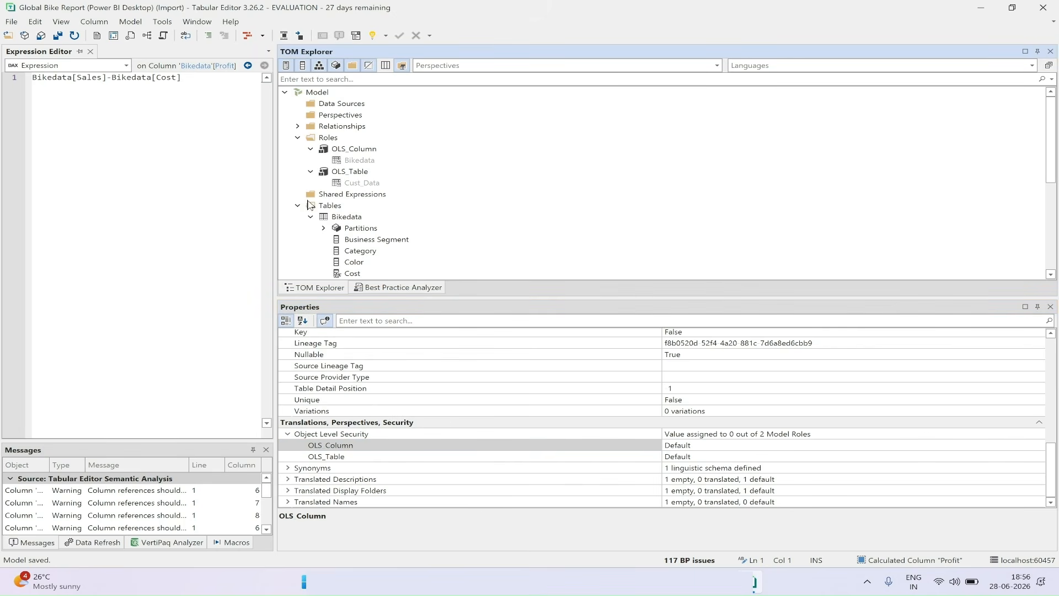
click(298, 206)
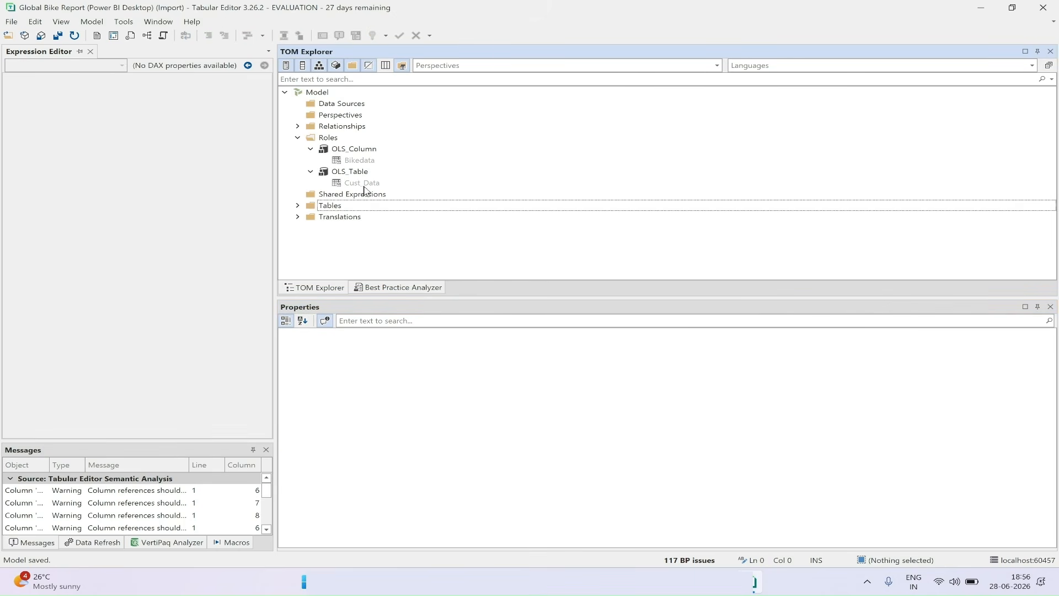
click(298, 138)
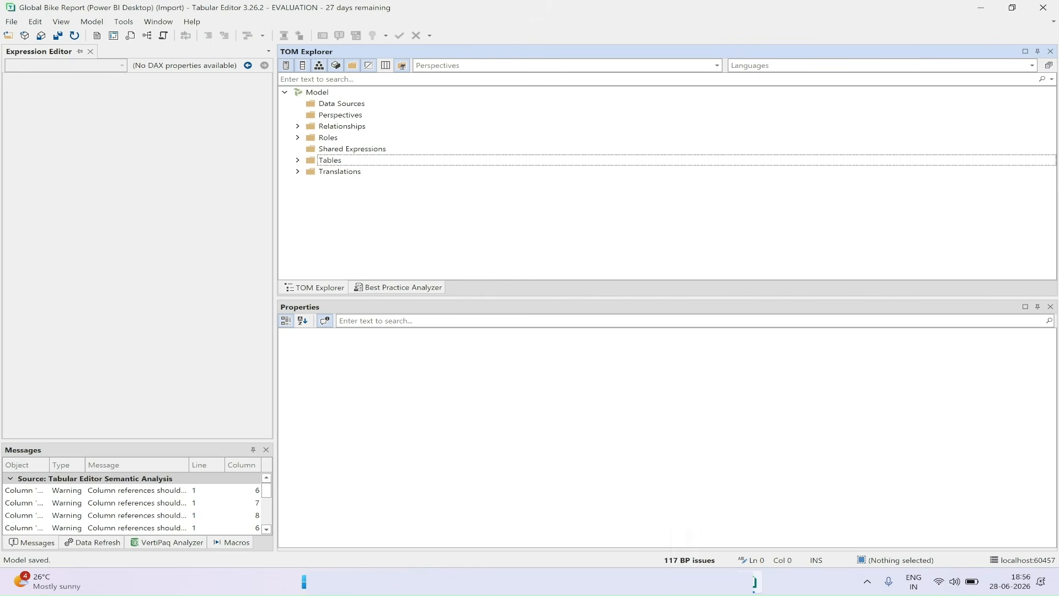
Switch to the browser, return to the Microsoft Learn object-level security article, highlight "natively in Power BI Desktop" and skim to the article's end.
click(604, 582)
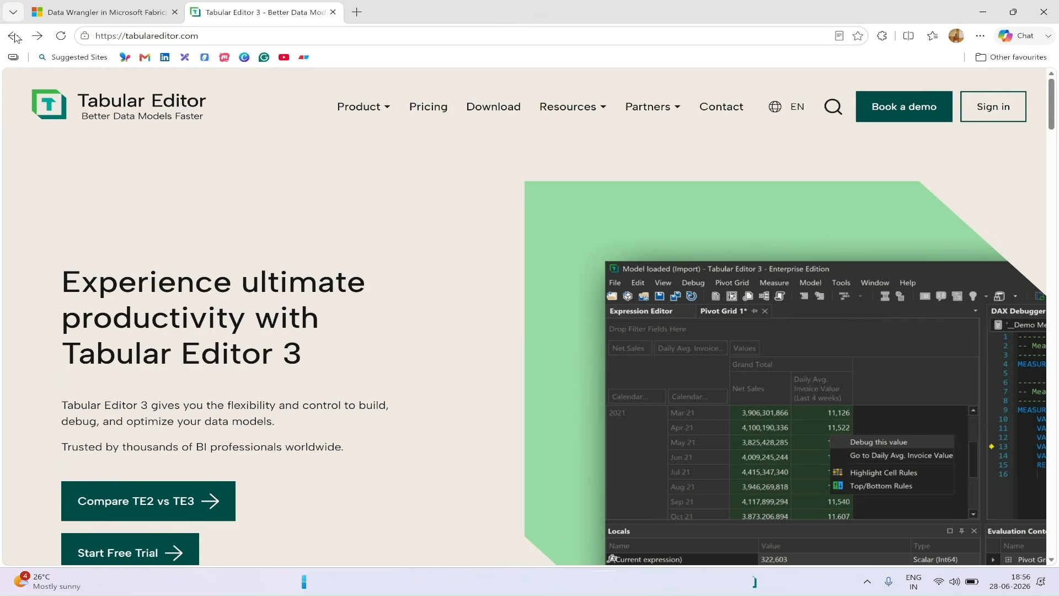
click(15, 37)
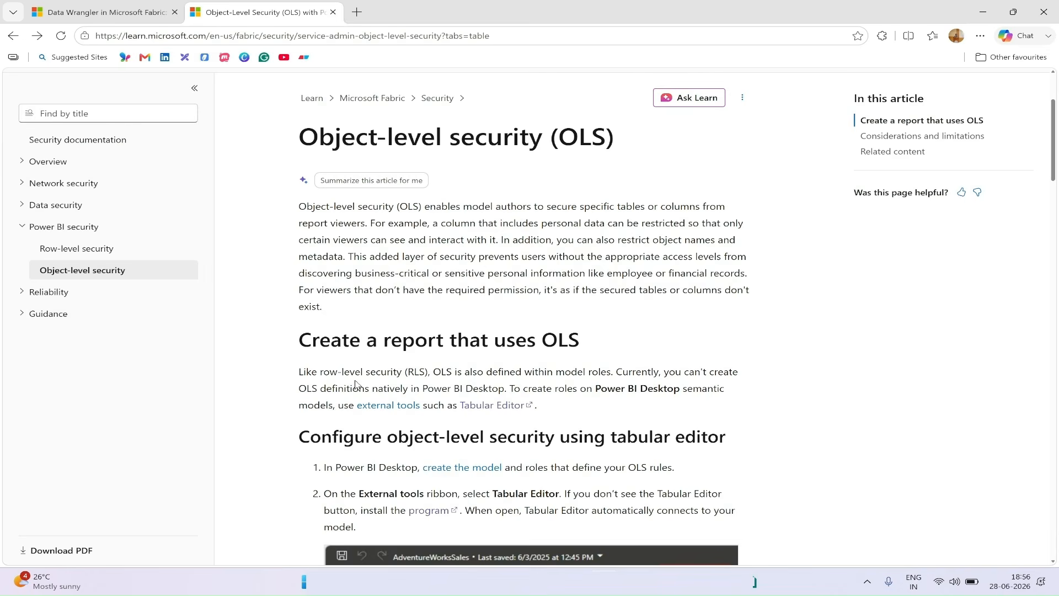
drag(370, 389, 505, 388)
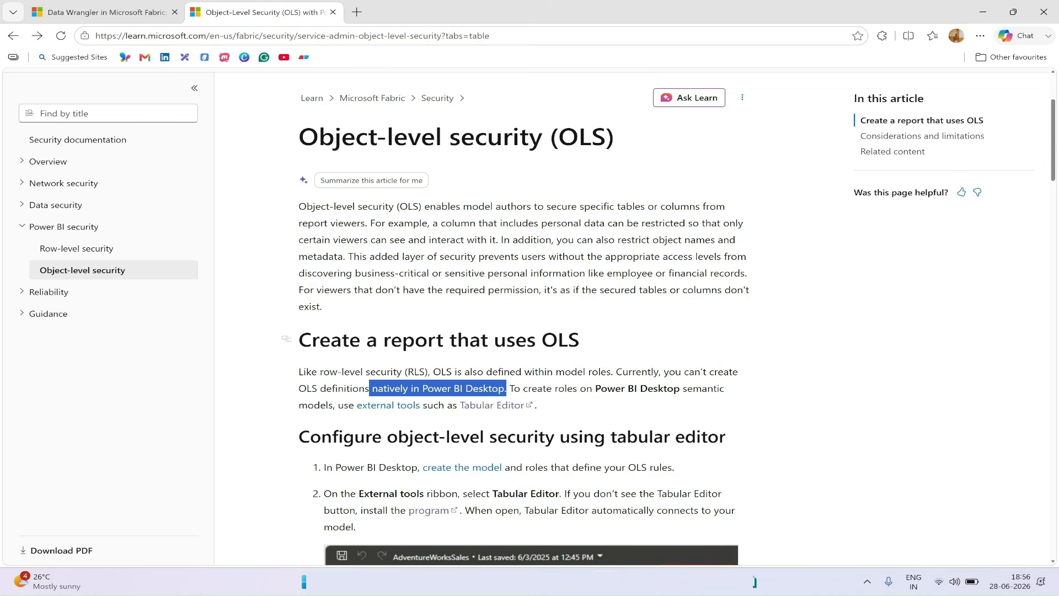
drag(1053, 177, 1051, 558)
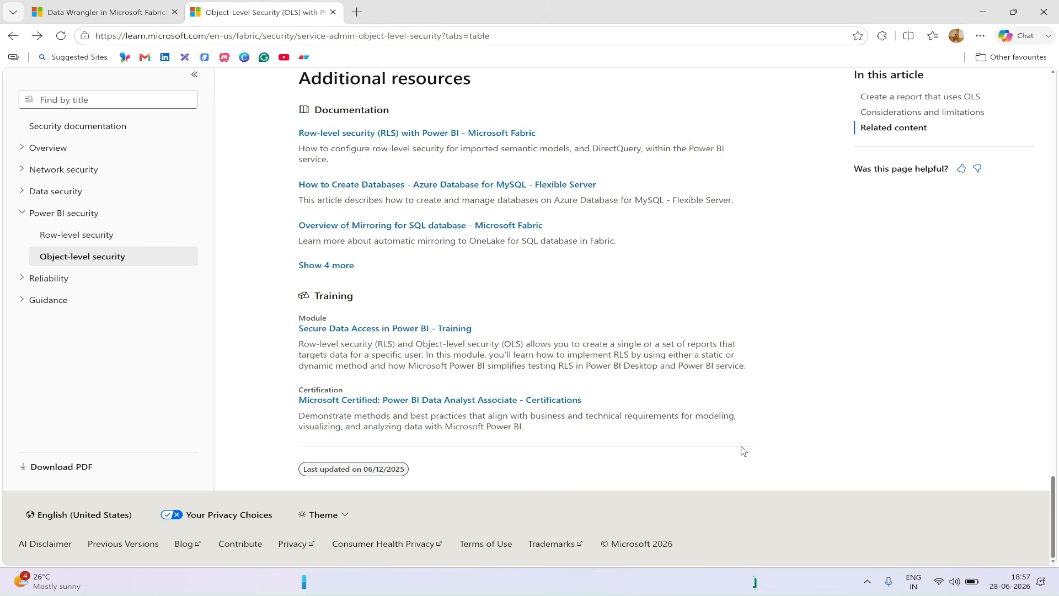
Switch to Power BI Desktop, view the report as OLS_Column, check the Page 2 visuals and stop viewing as the role.
click(755, 582)
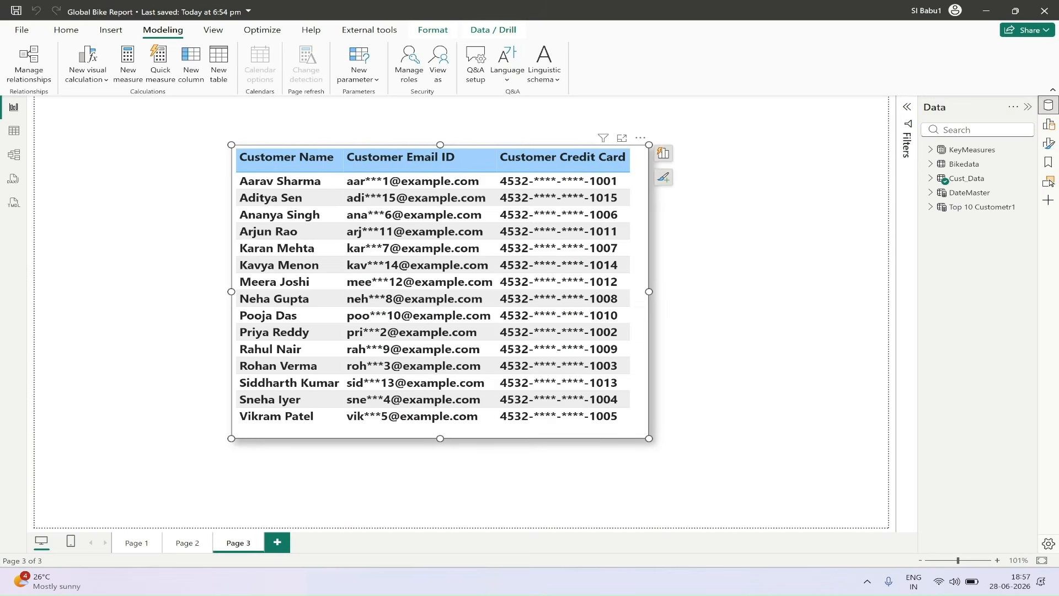
click(716, 277)
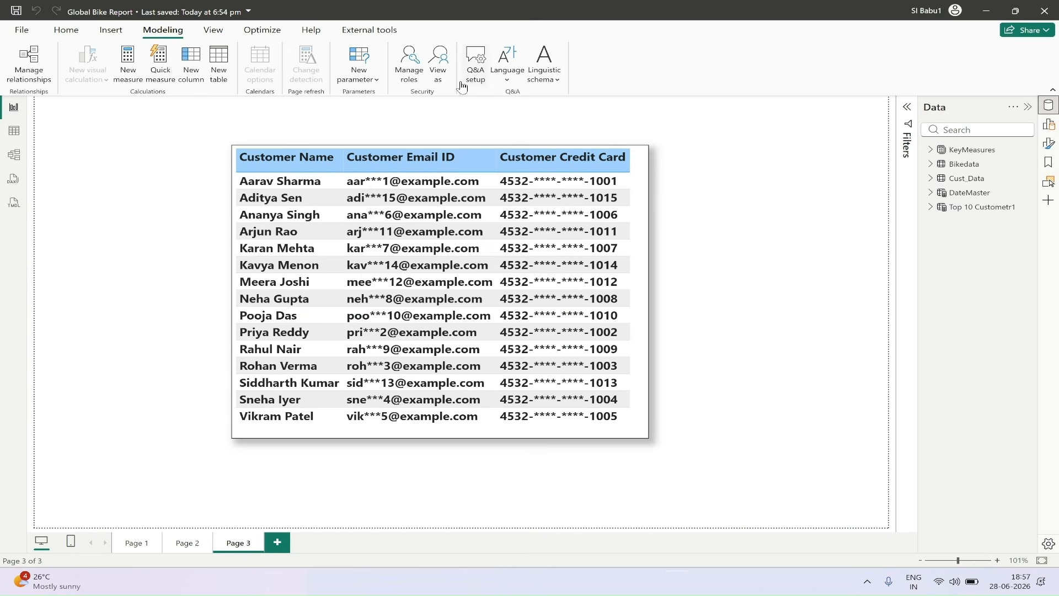
click(439, 63)
click(466, 244)
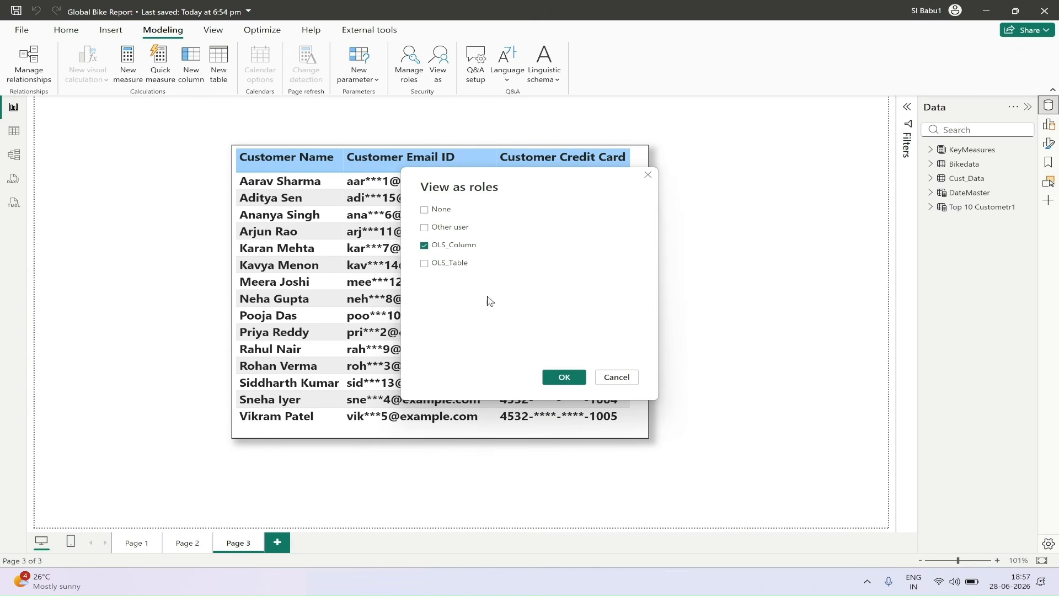
click(560, 375)
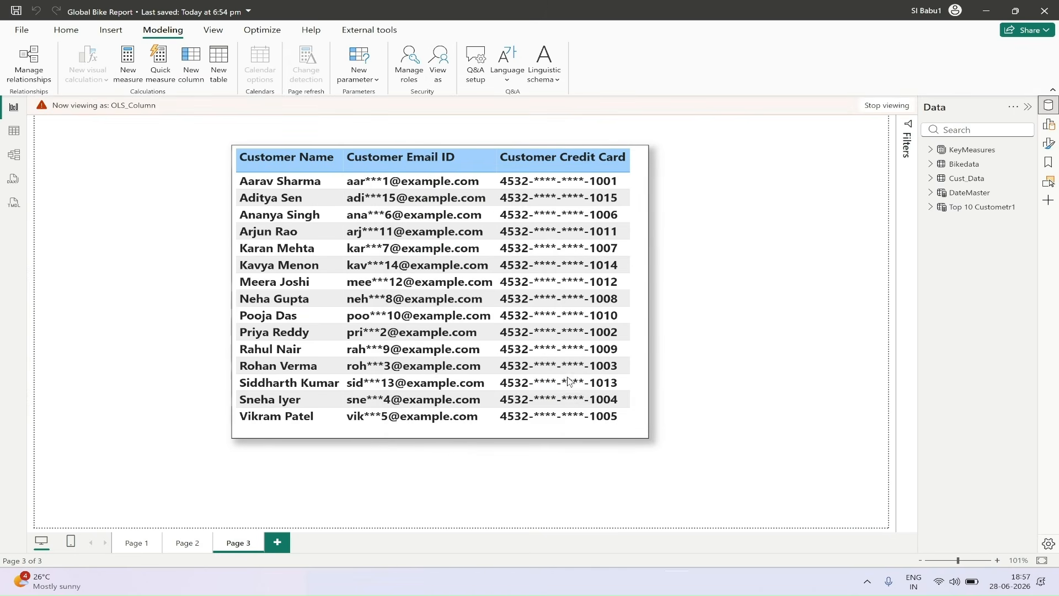
click(189, 543)
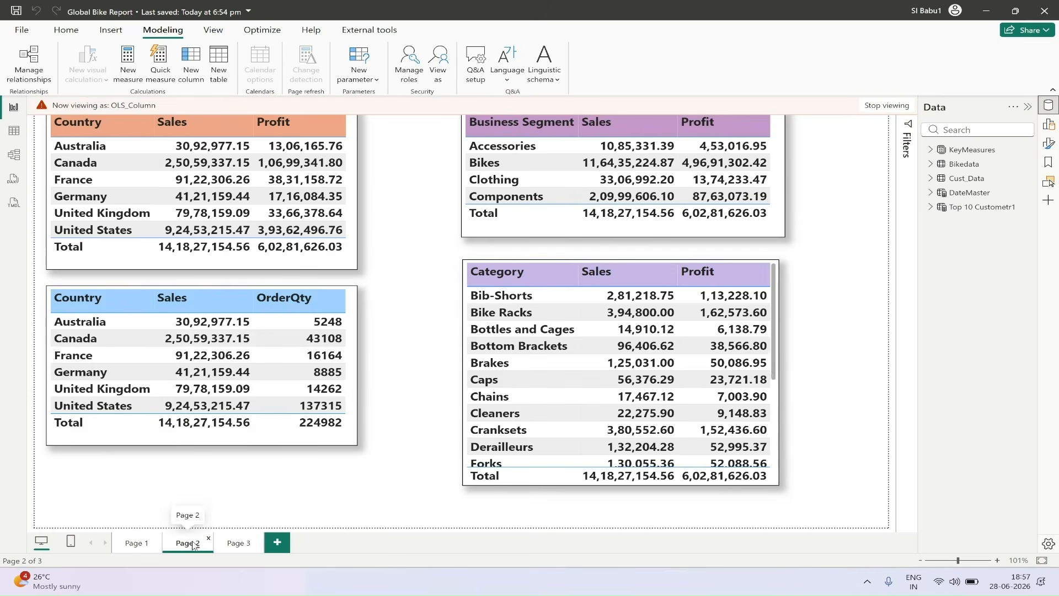
click(883, 105)
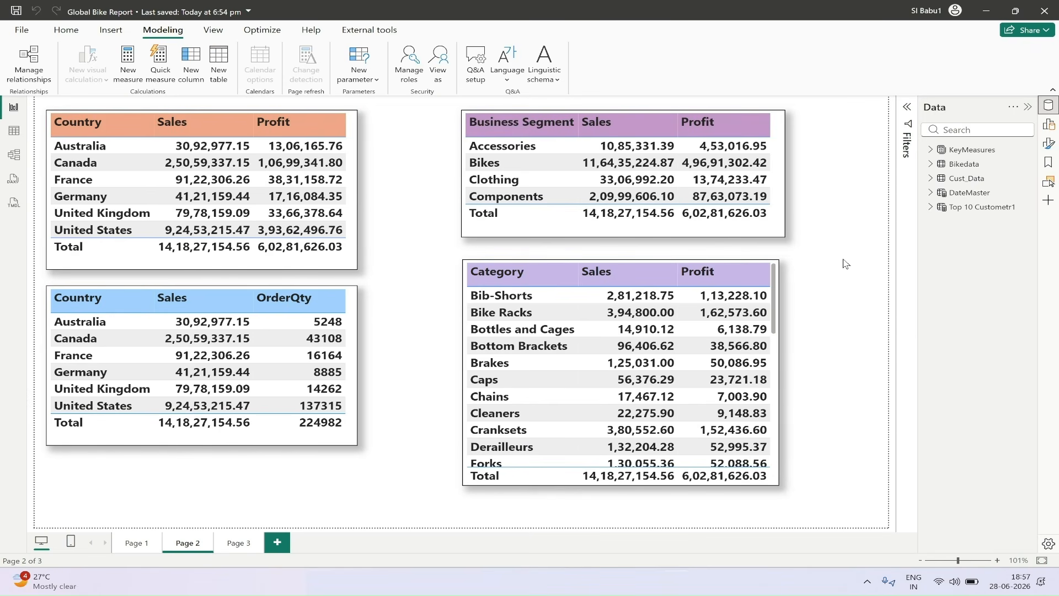
Switch to Notepad++ and write "TMDL View" on line 40 of the notes.
key(alt+Tab)
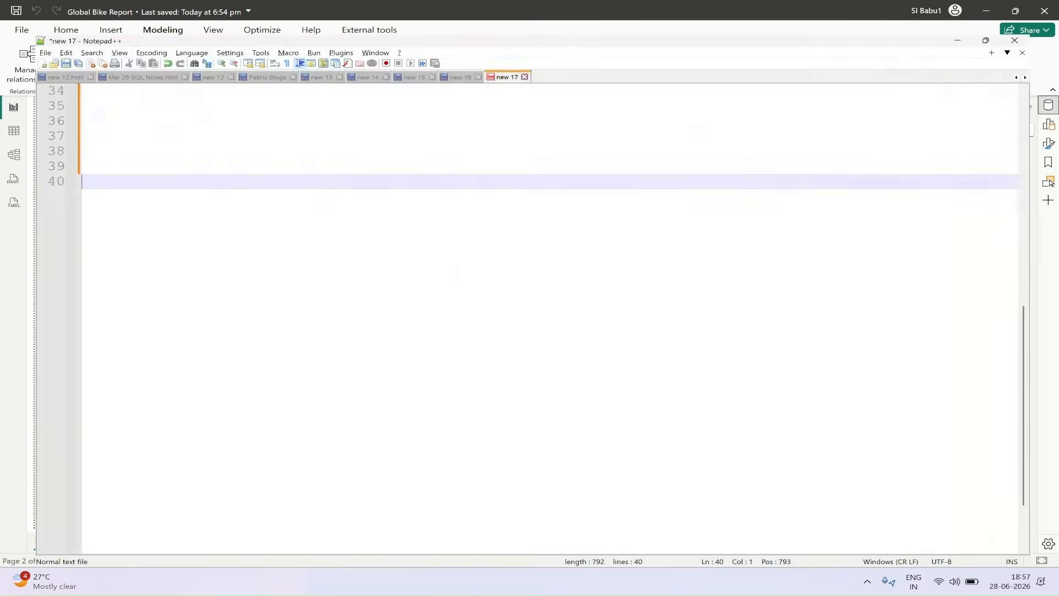
text(TM)
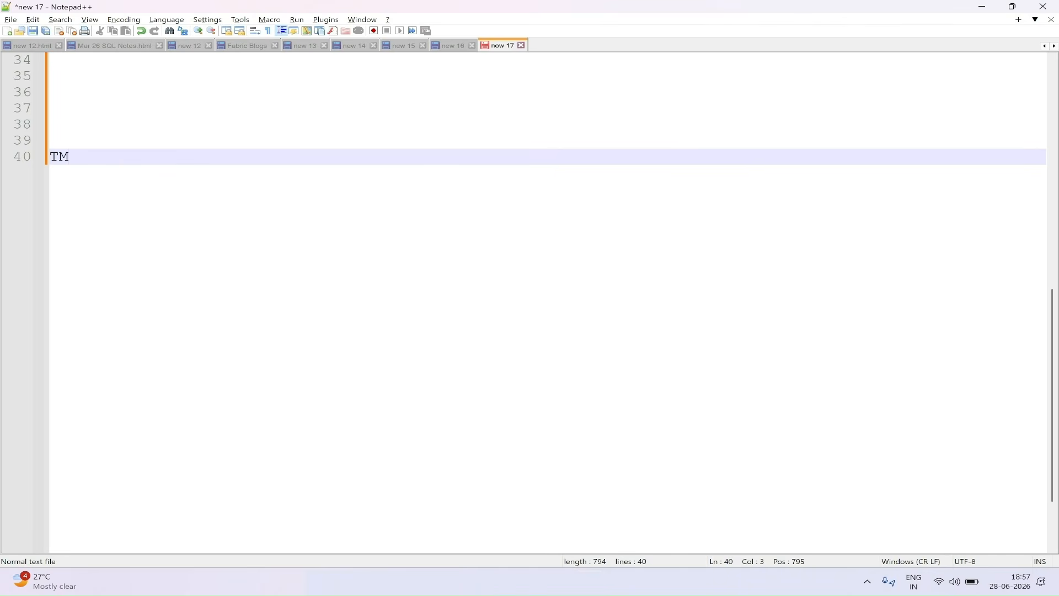
text(DL View)
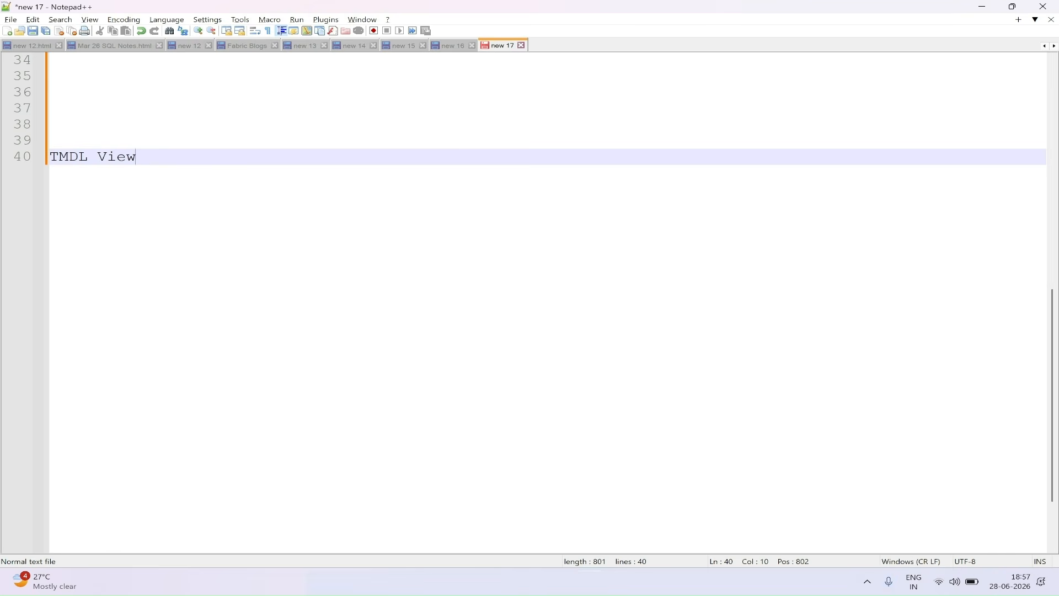
Return to Power BI Desktop's TMDL view and examine the tables, both OLS roles and the scripting options for OLS_Column's Bikedata permission.
key(alt+Tab)
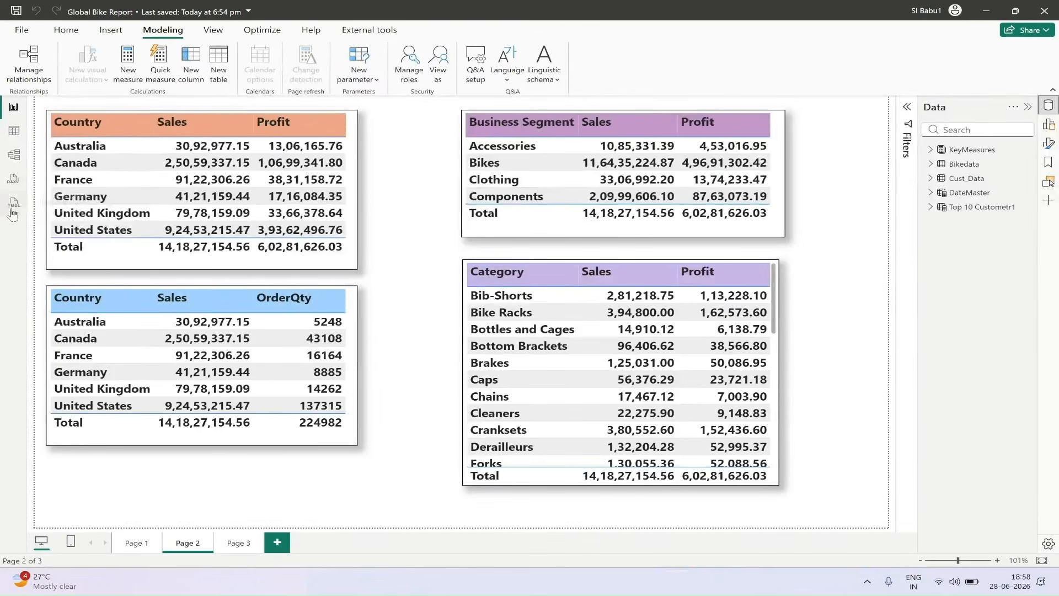
click(28, 200)
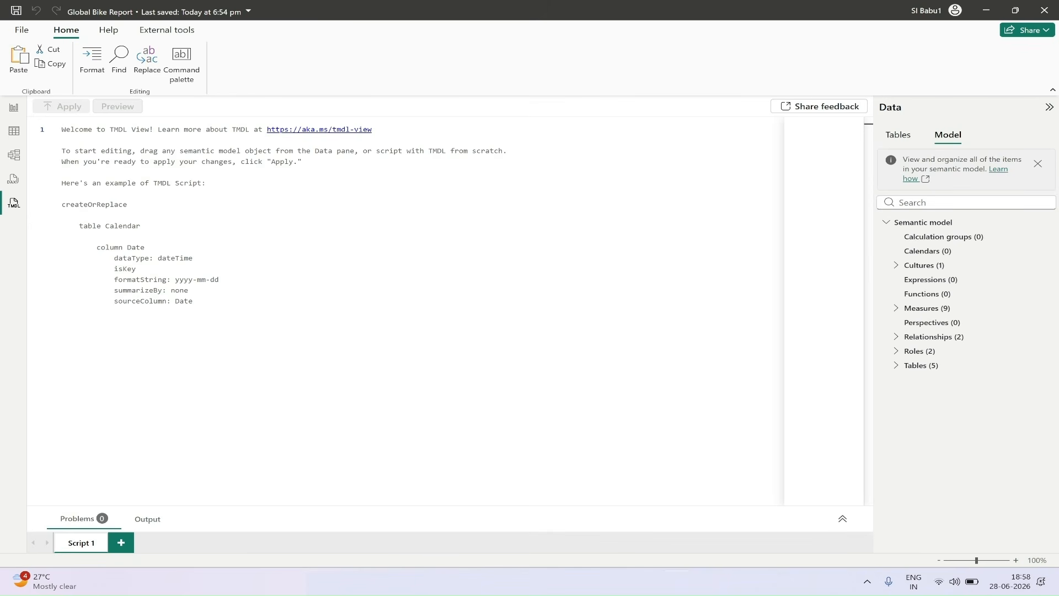
click(897, 366)
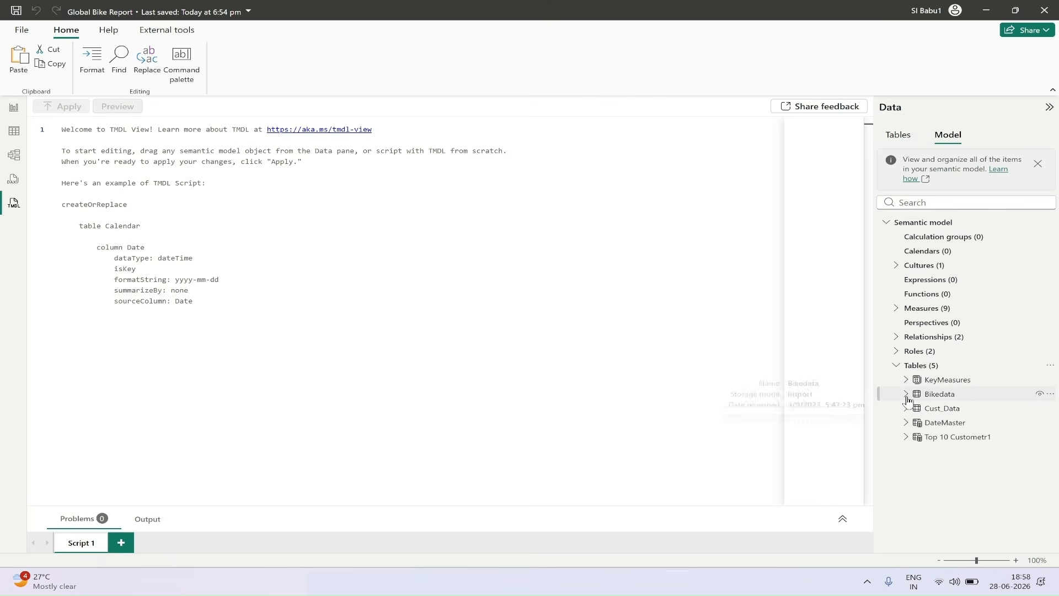
click(897, 351)
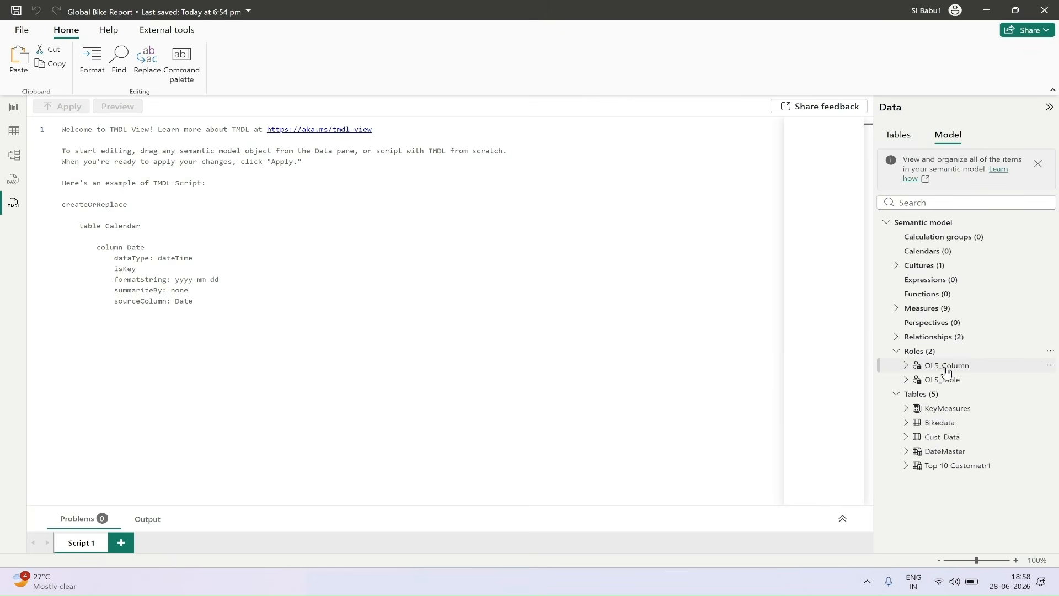
click(906, 381)
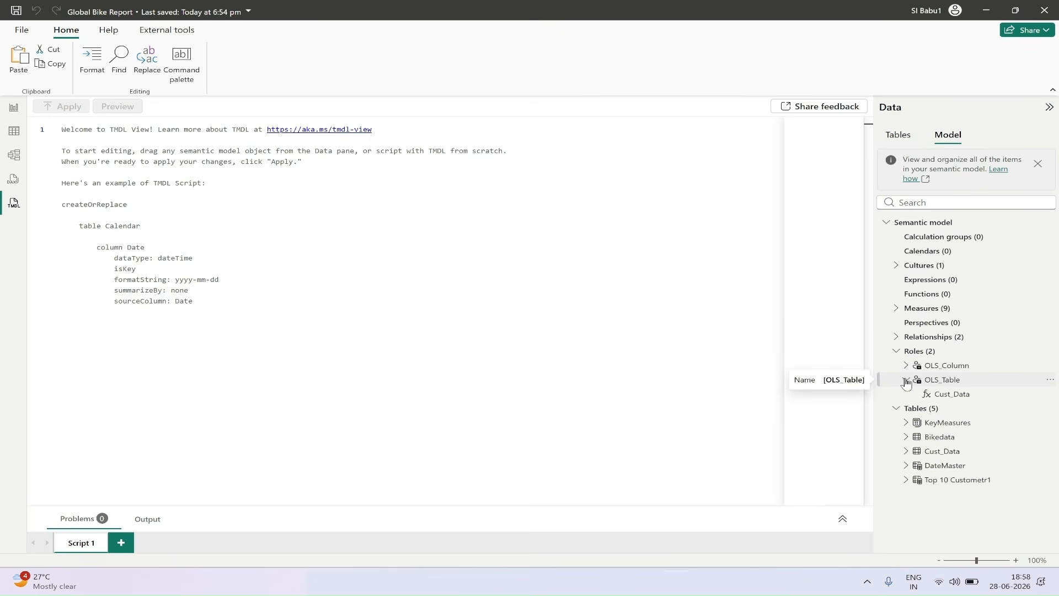
click(906, 380)
click(906, 366)
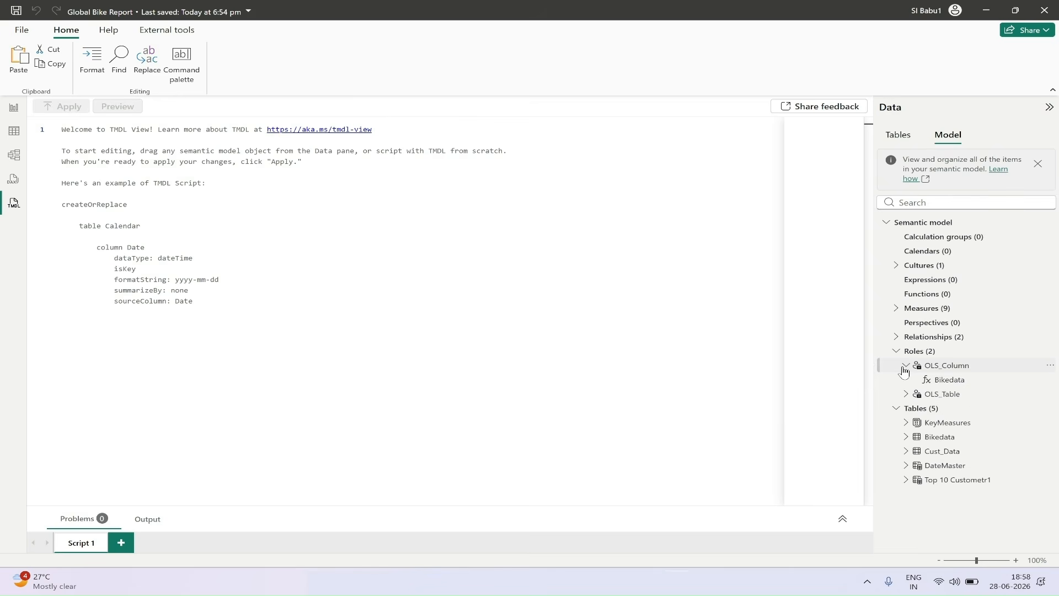
click(1051, 380)
mouse_move(1035, 388)
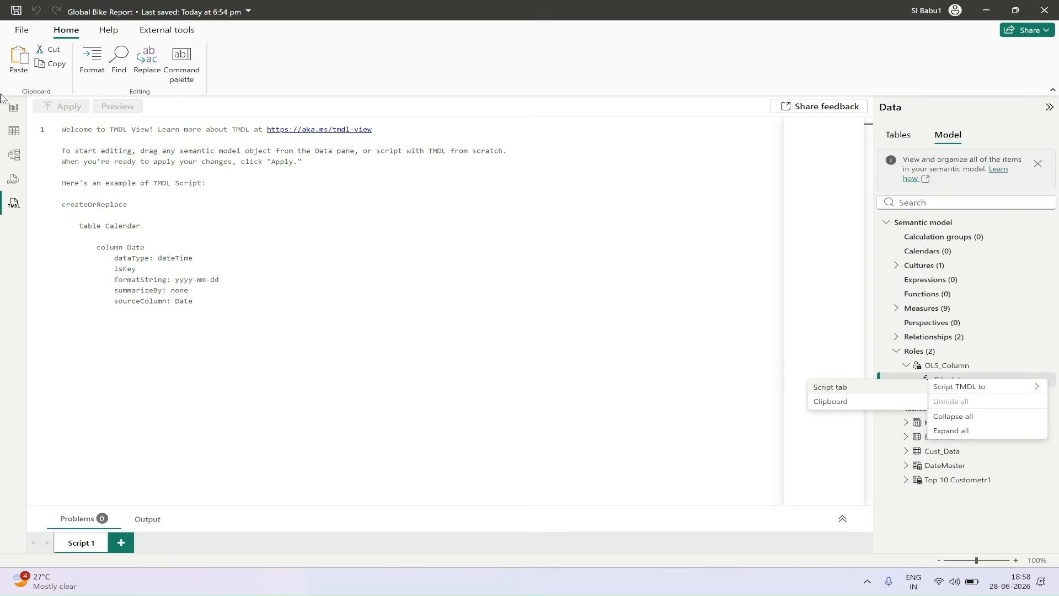
Return to the report view, delete the OLS_Column and OLS_Table security roles and save the role changes.
click(14, 110)
click(409, 64)
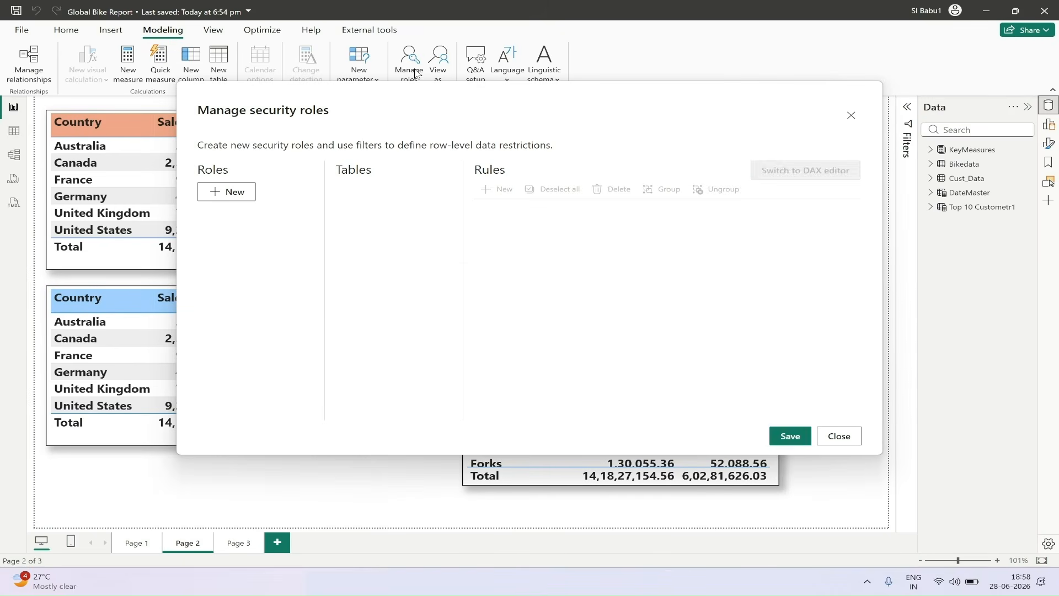
click(306, 228)
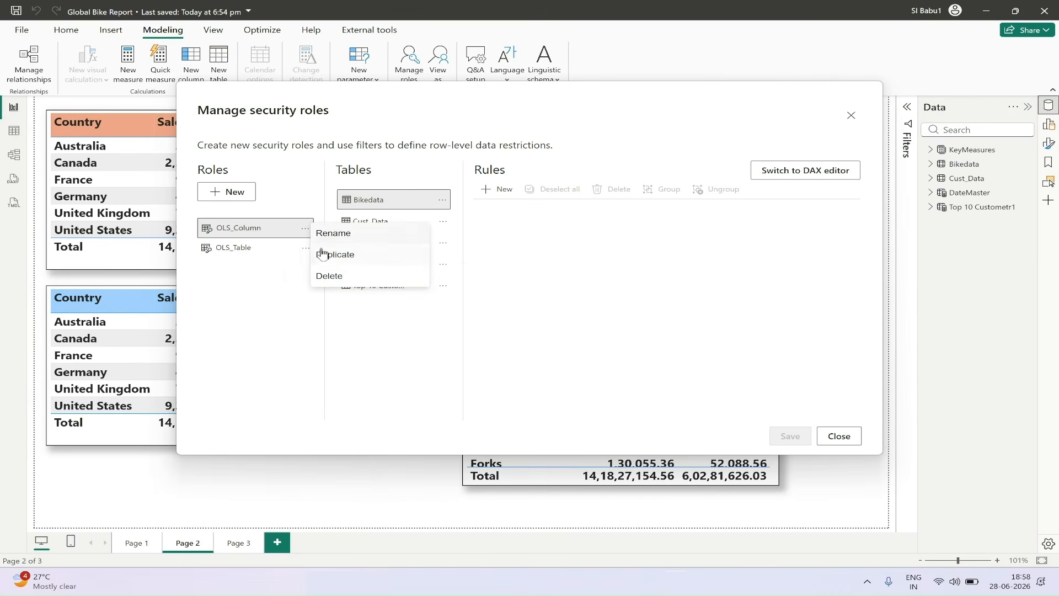
click(343, 274)
click(305, 228)
click(334, 275)
click(789, 436)
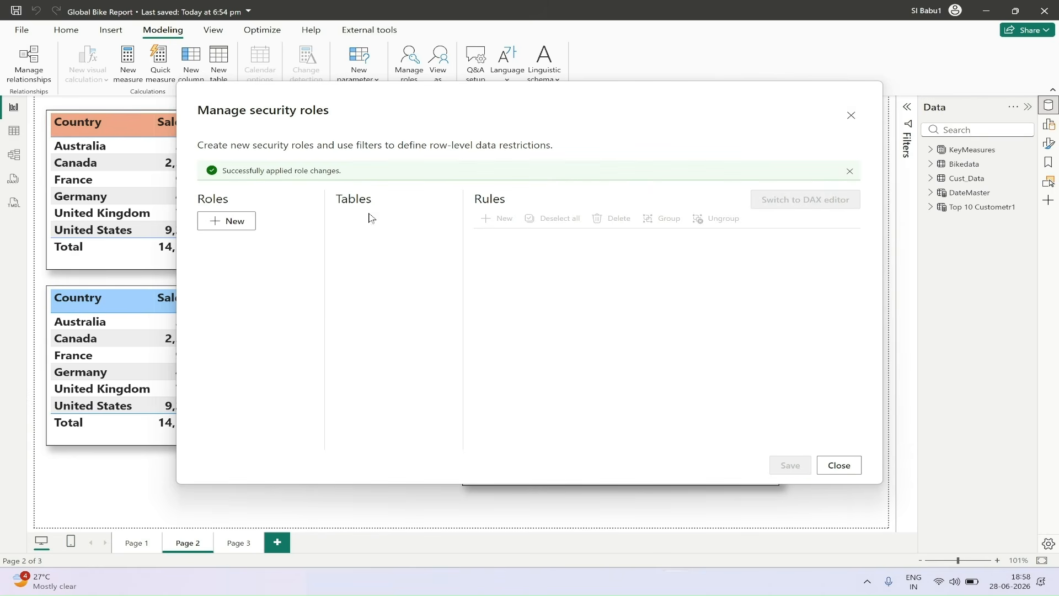
Create a new security role named OLS_Column.
click(224, 221)
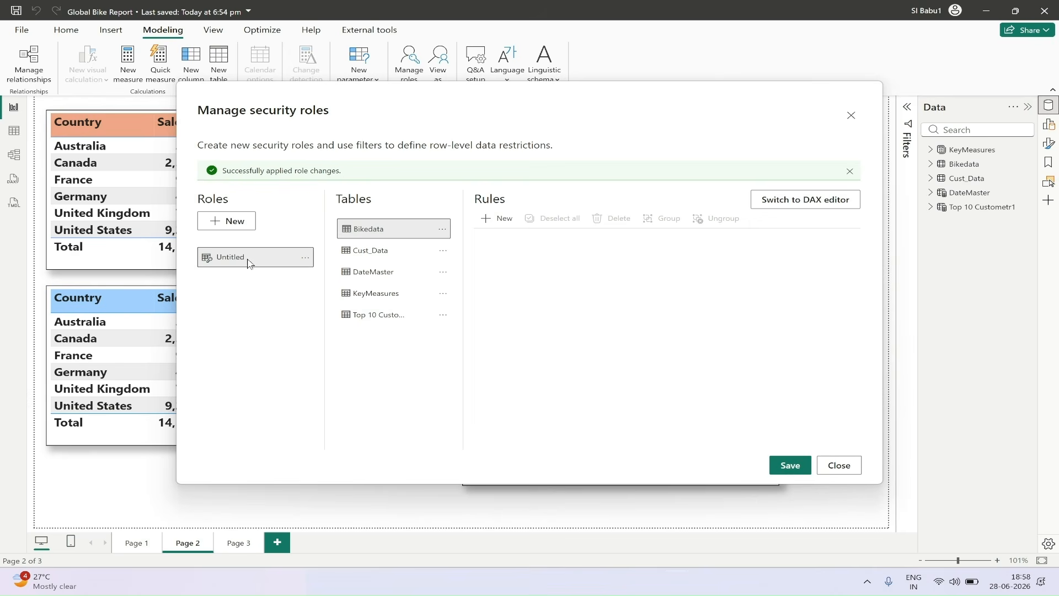
double_click(248, 259)
drag(247, 259, 214, 257)
text(OLS_Column)
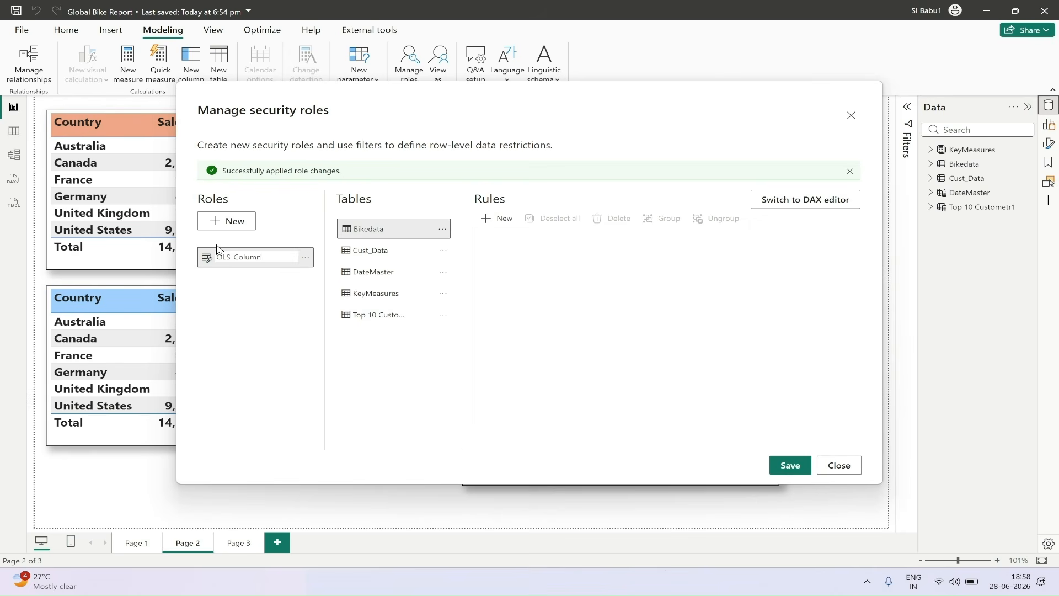
key(Return)
Add a second security role named OLS_Table.
click(243, 222)
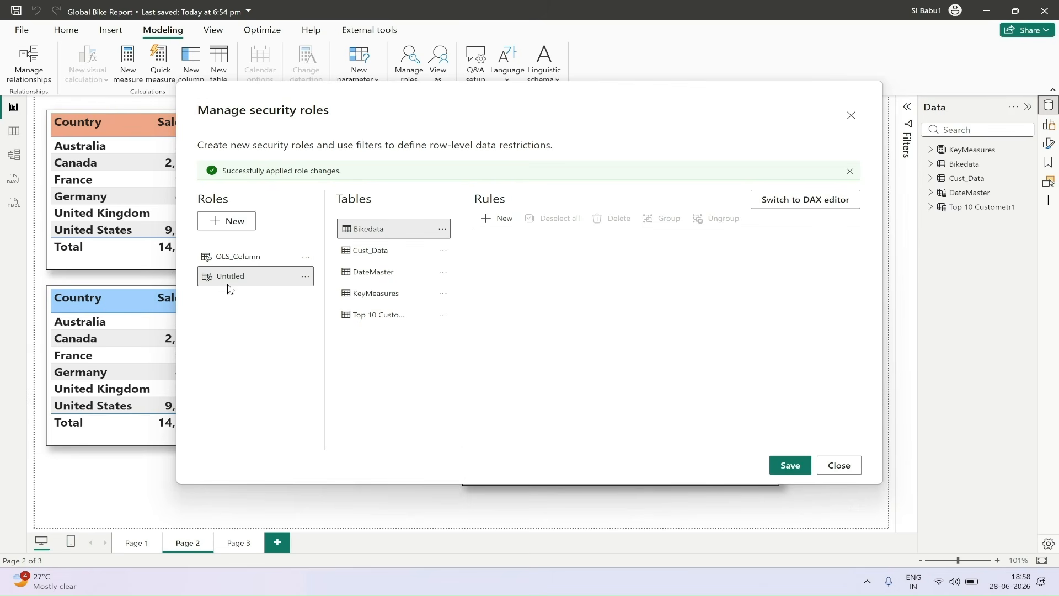
double_click(233, 281)
text(OLS_)
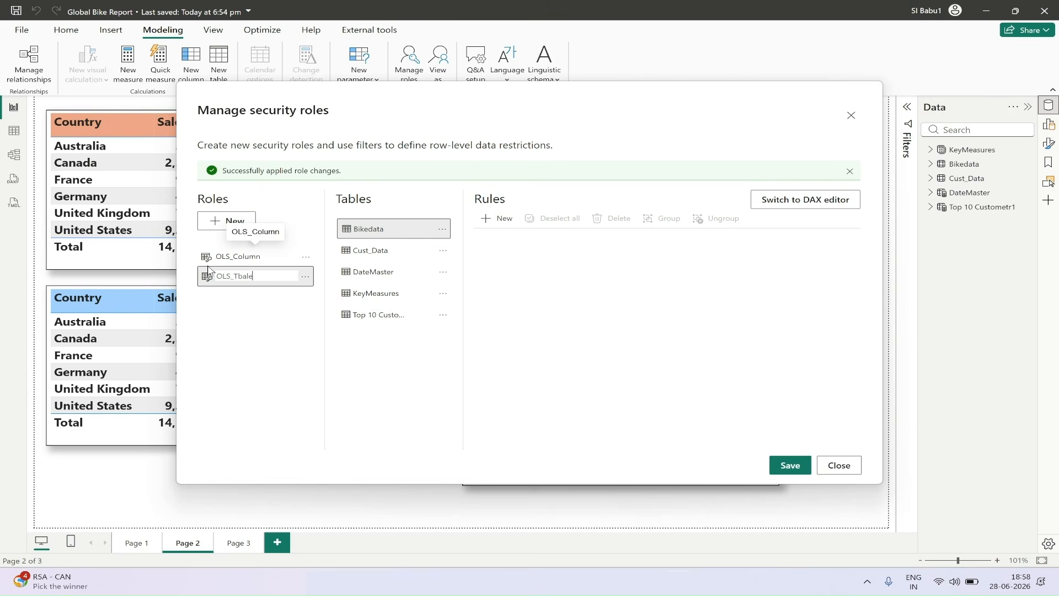
text(Table)
key(Return)
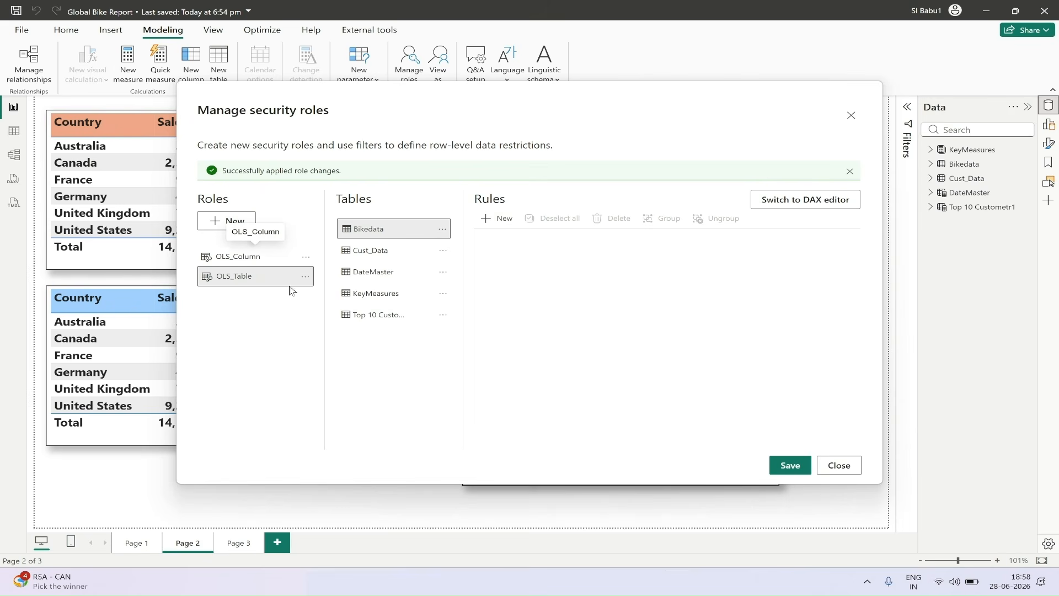
Save the new security roles and save the Global Bike Report.
click(788, 465)
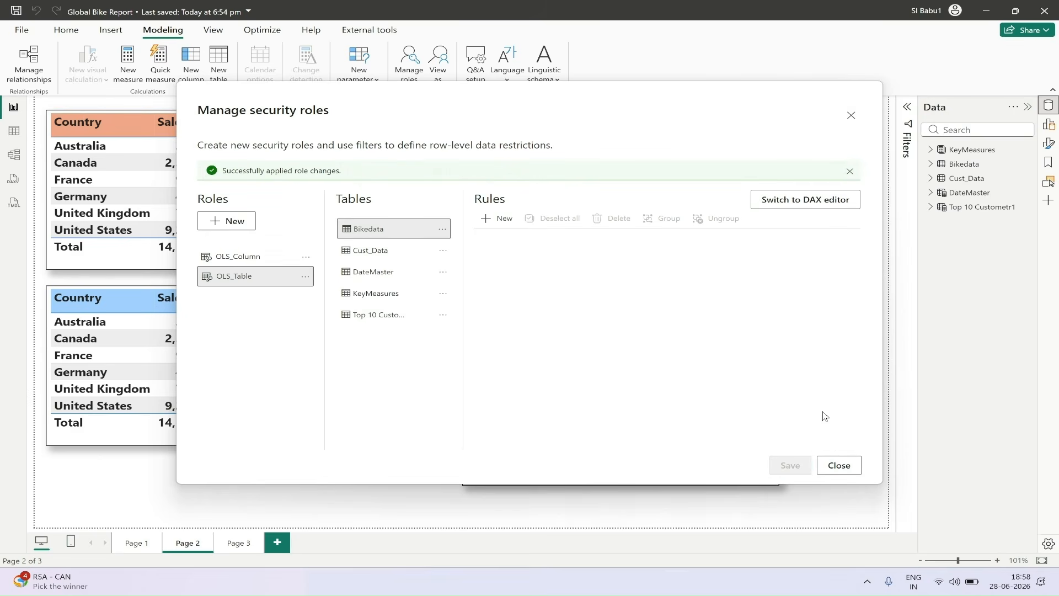
click(845, 470)
click(17, 12)
Switch to TMDL view and script the OLS_Column role into Script 1.
click(66, 30)
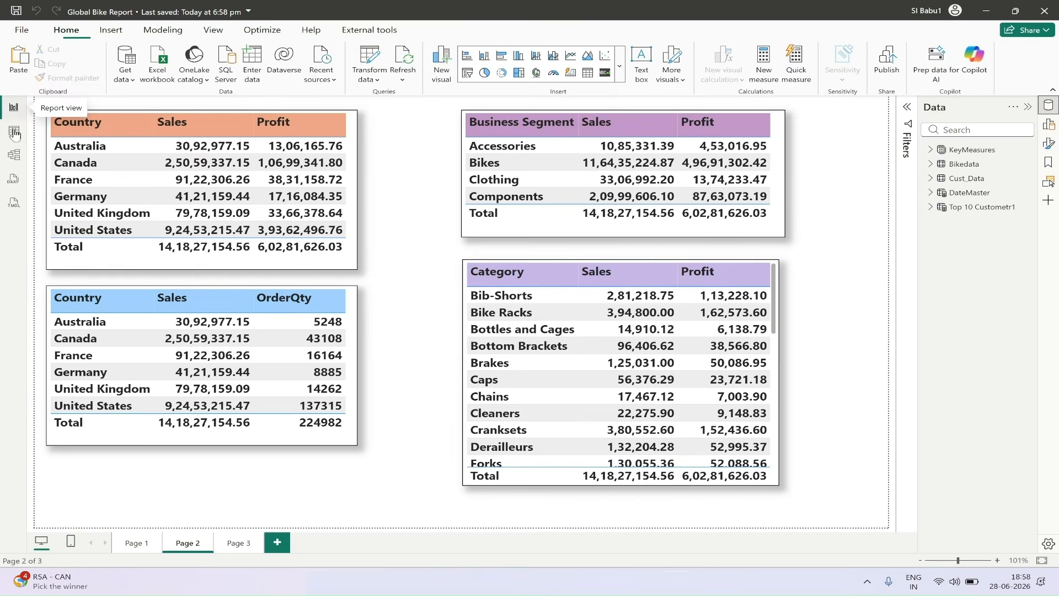
click(13, 203)
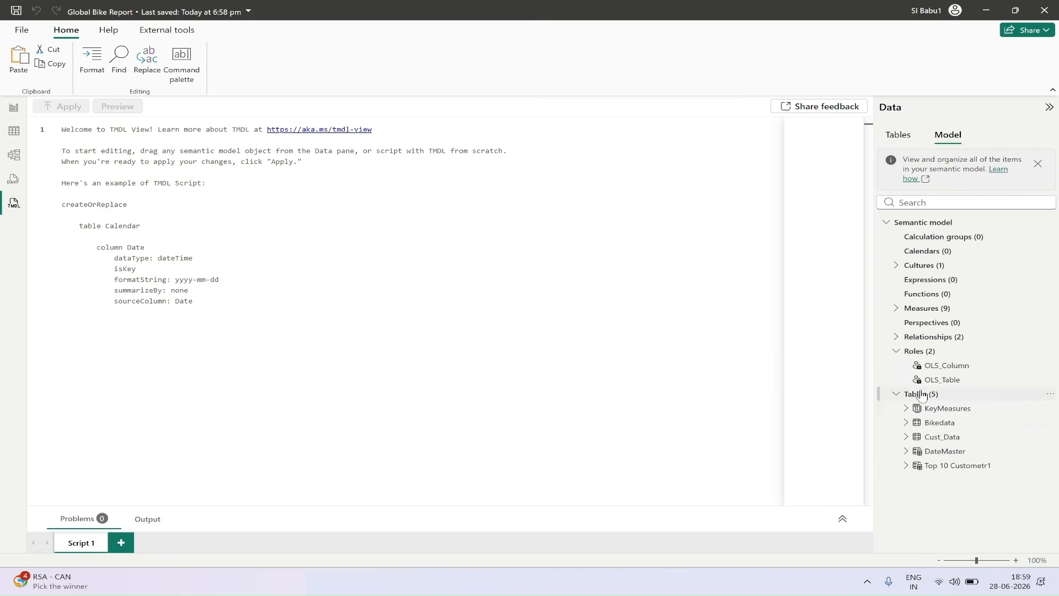
drag(966, 366, 226, 200)
scroll(225, 200, up, 7)
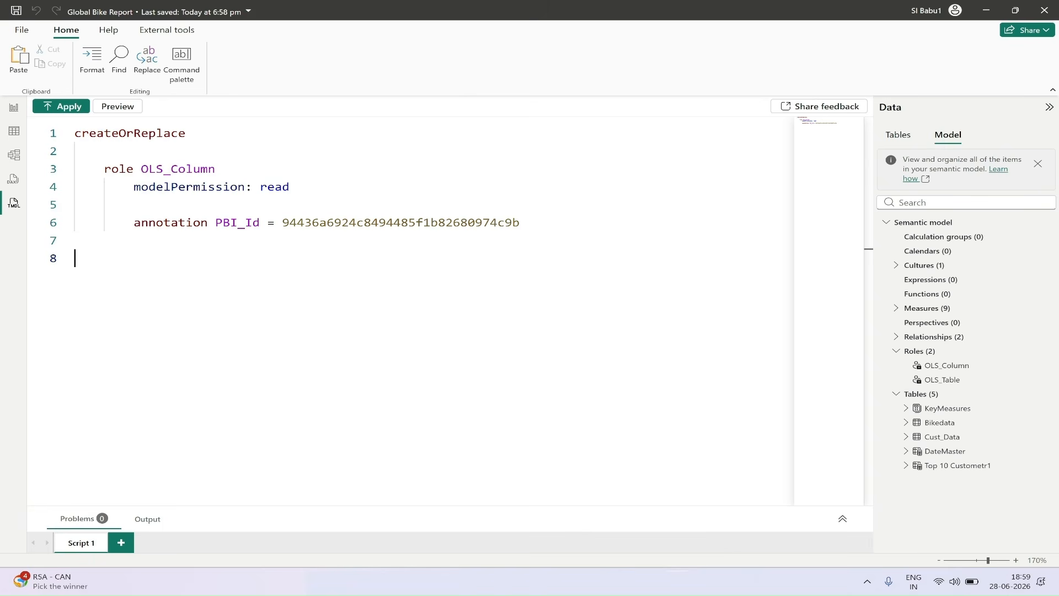
Add the line "tablePermission Bikedata" below modelPermission in the OLS_Column role script.
click(290, 187)
key(Return)
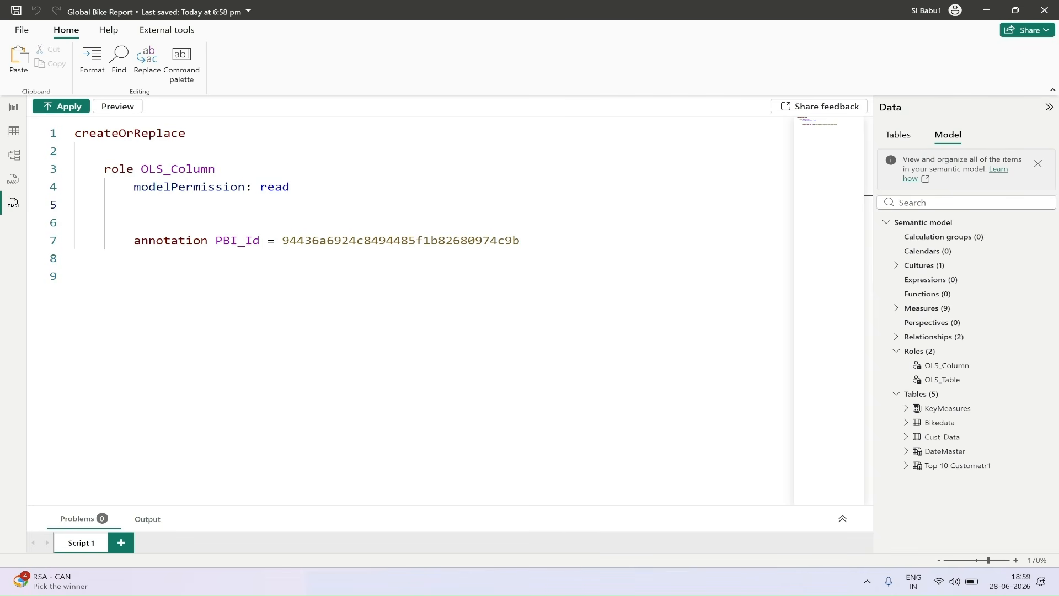
key(ctrl+space)
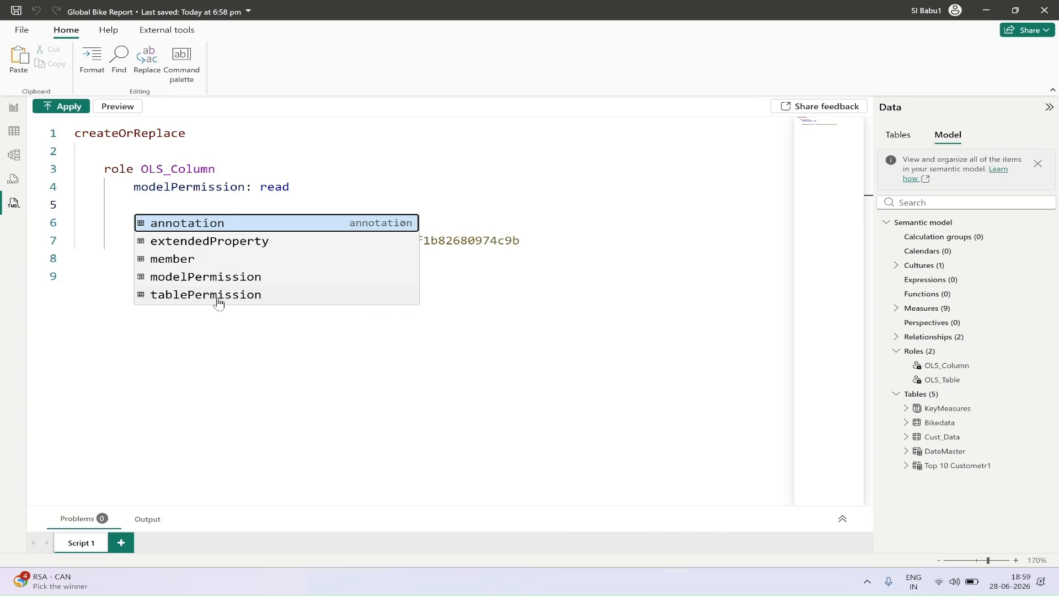
click(219, 298)
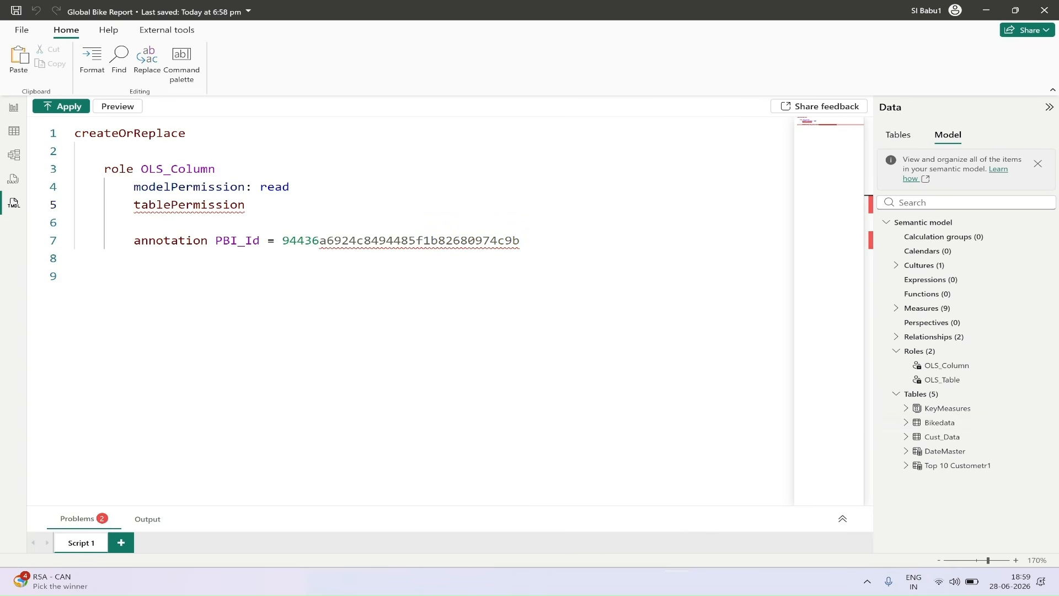
text(Bikedata)
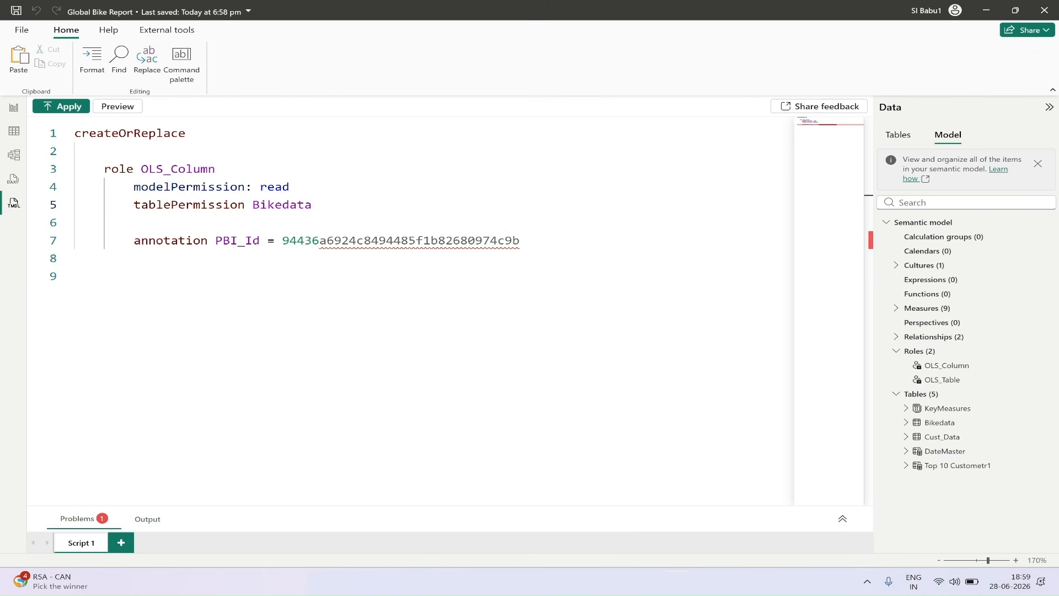
Nest "columnPermission Profit = none" under the Bikedata table permission in the script.
key(Return)
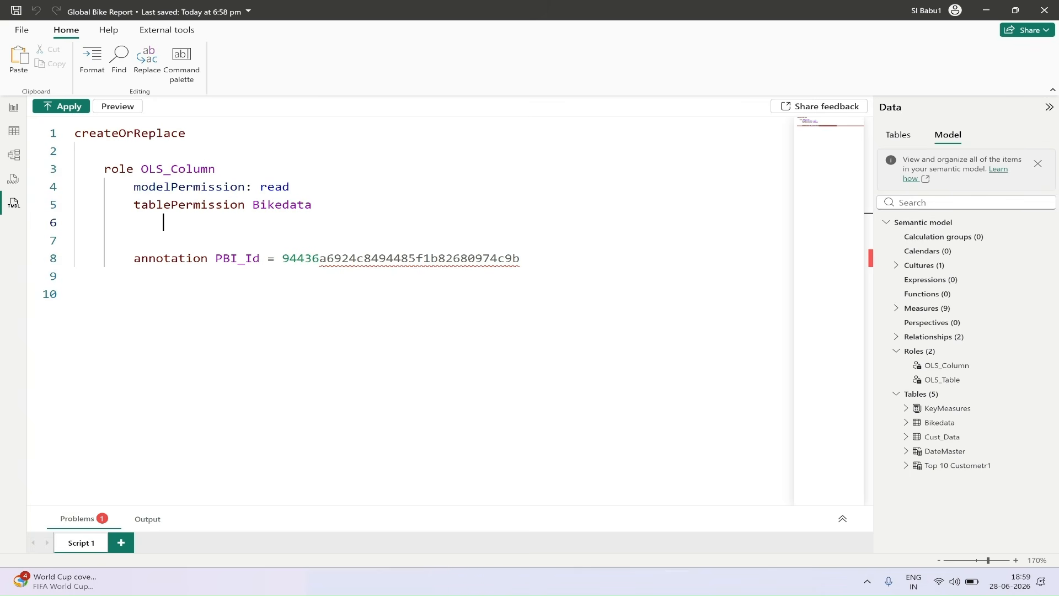
key(ctrl+space)
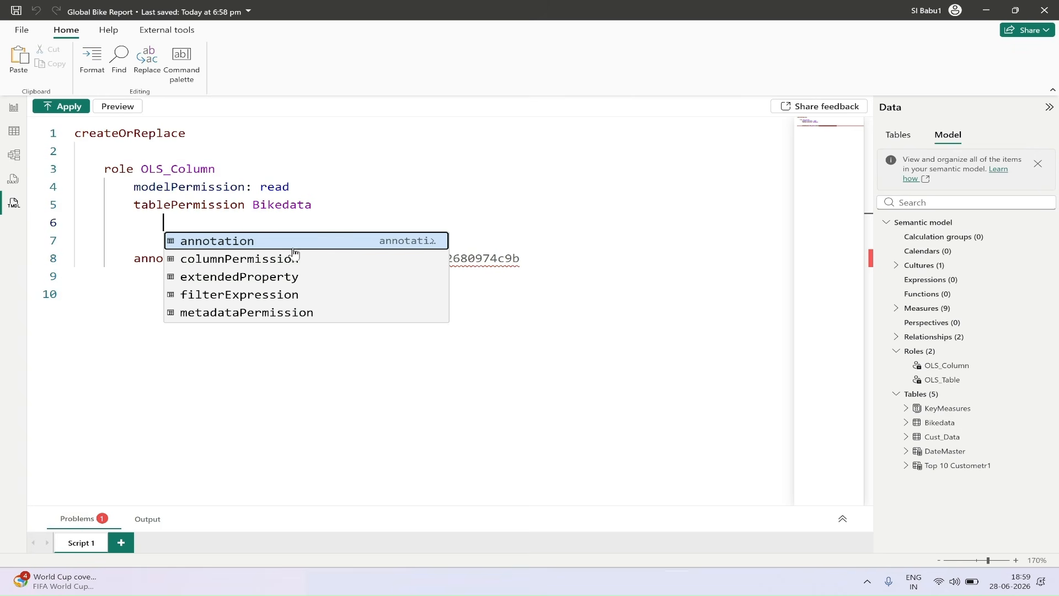
click(267, 260)
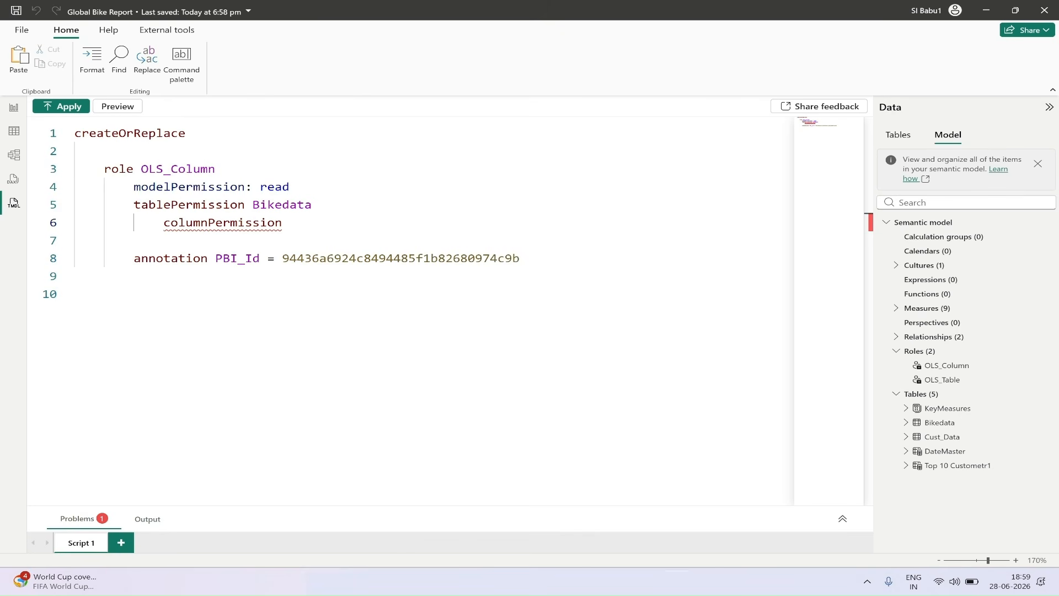
text(Prof)
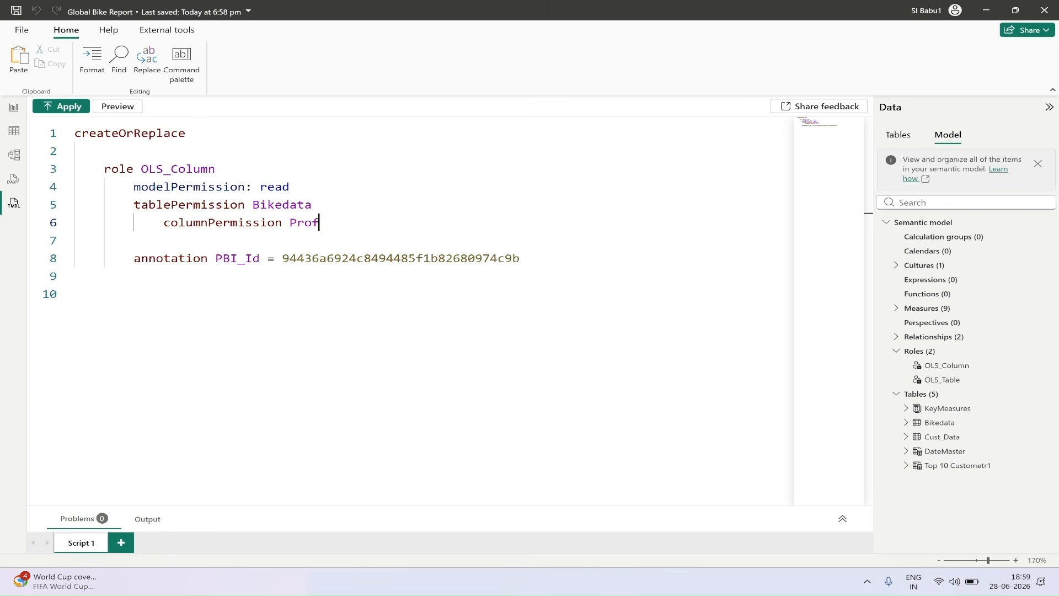
text(it = )
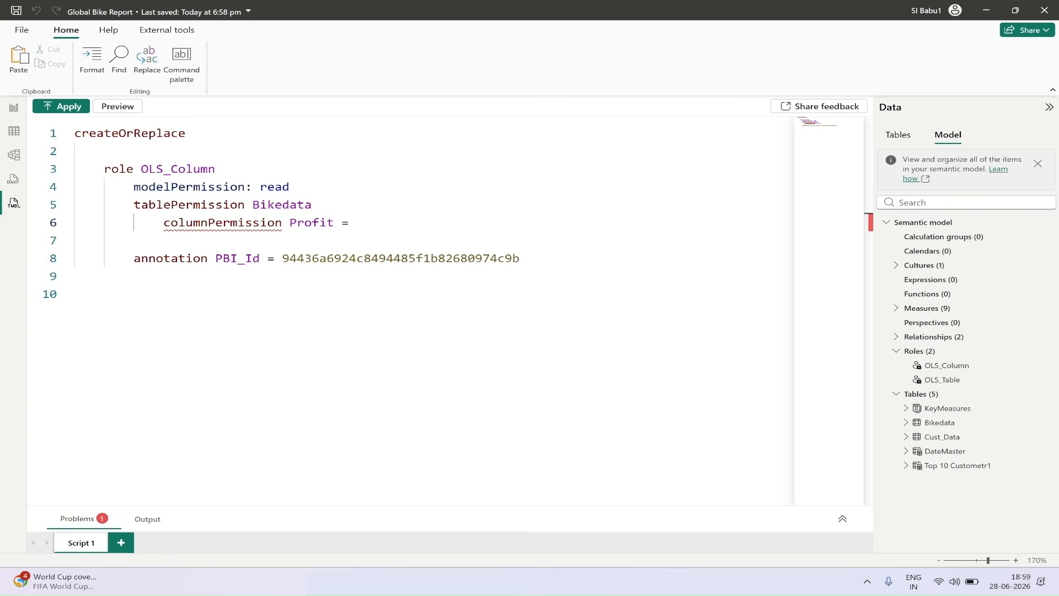
text(no)
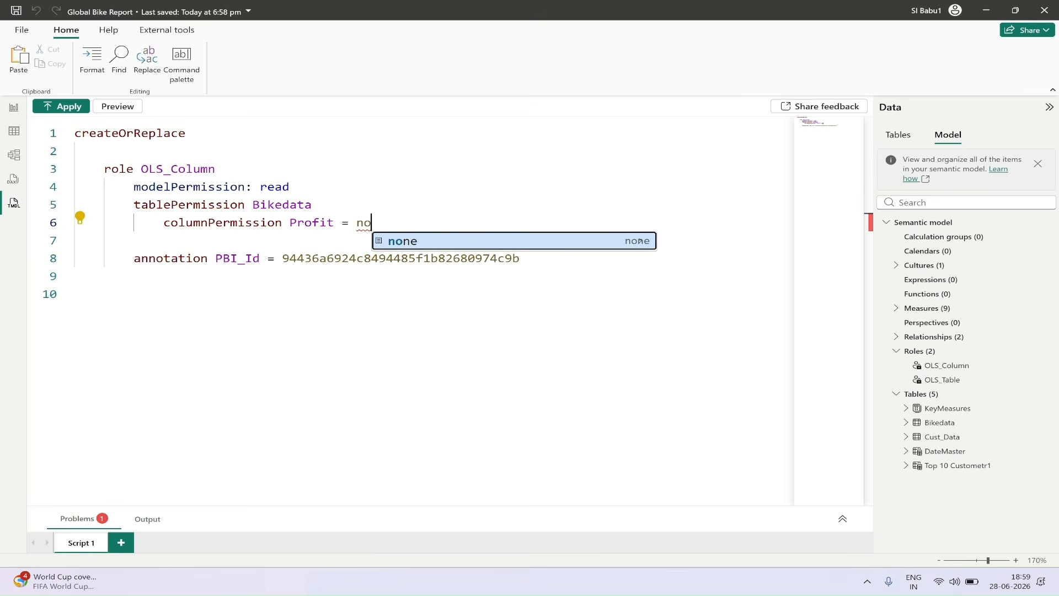
key(BackSpace)
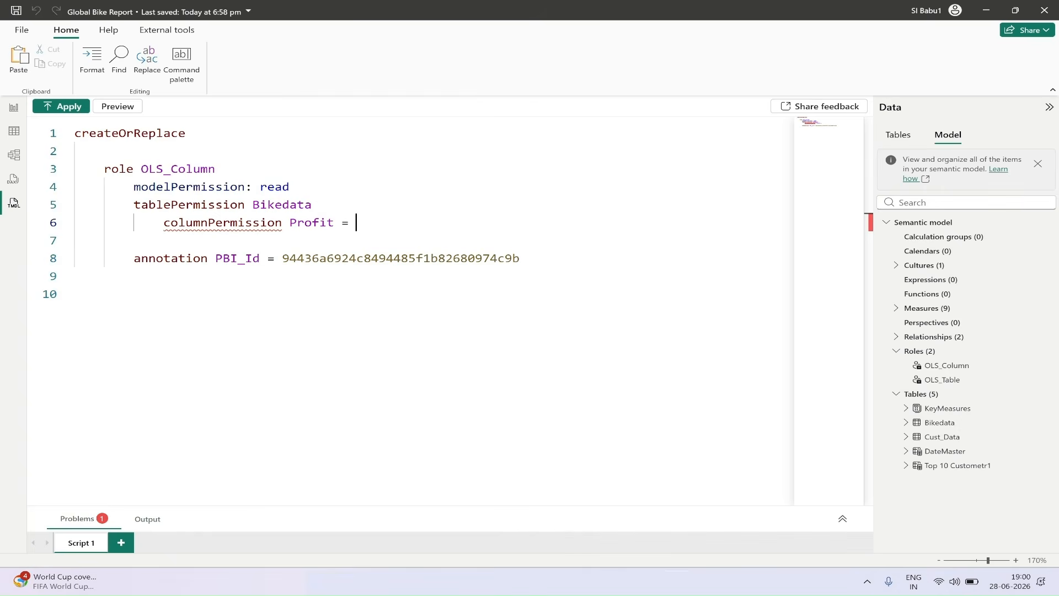
key(ctrl+space)
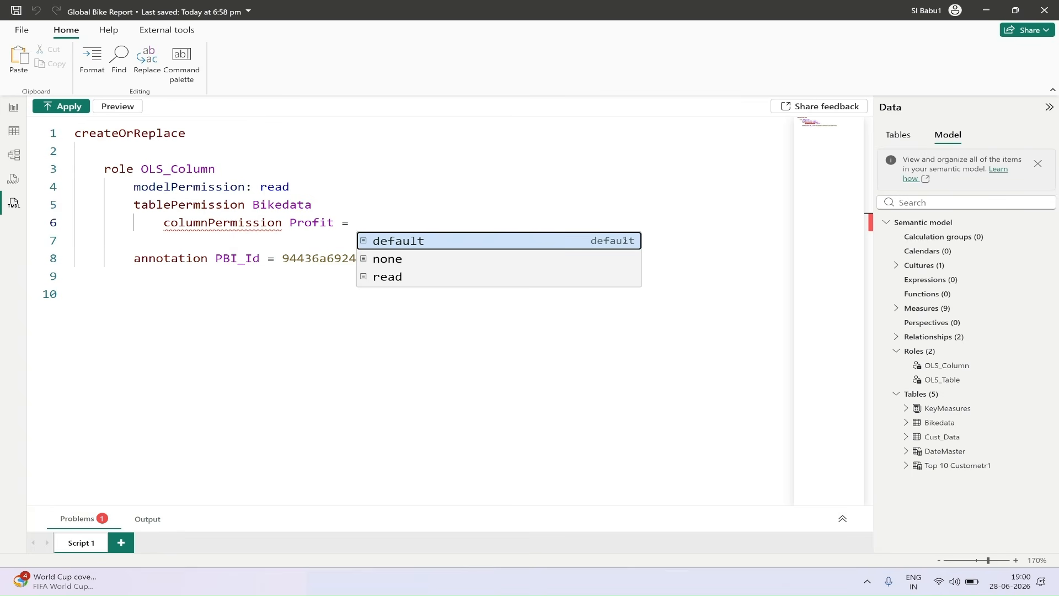
click(385, 259)
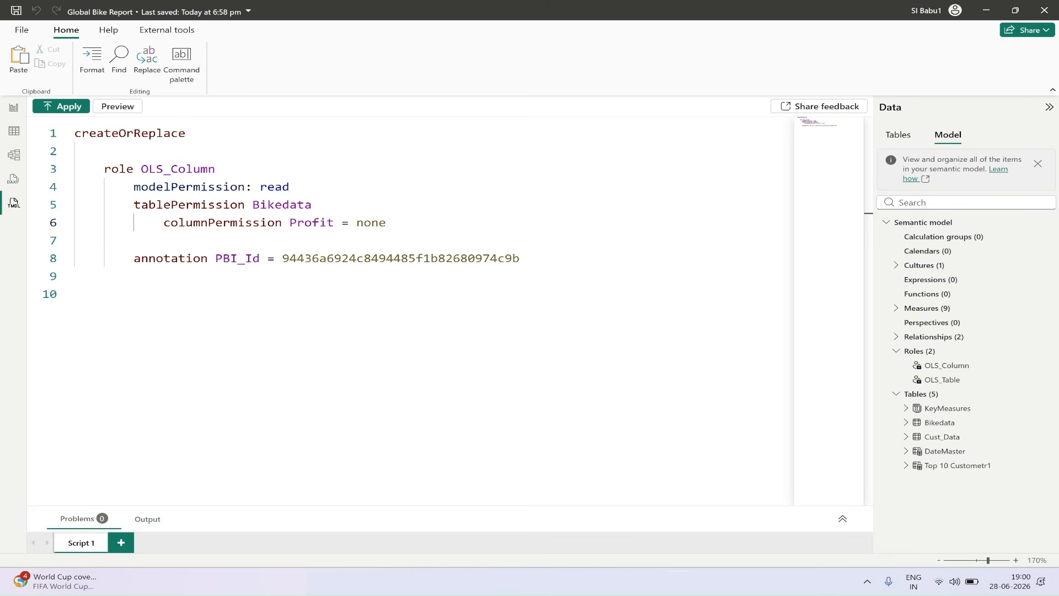
Apply the script to the model and check the permission listed under the OLS_Column role.
click(70, 108)
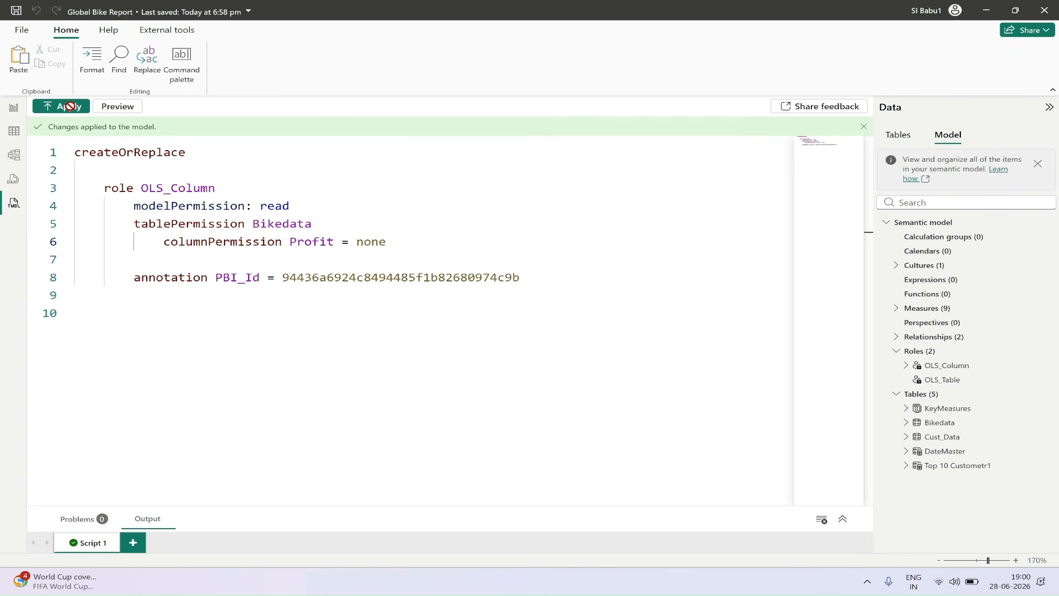
click(906, 365)
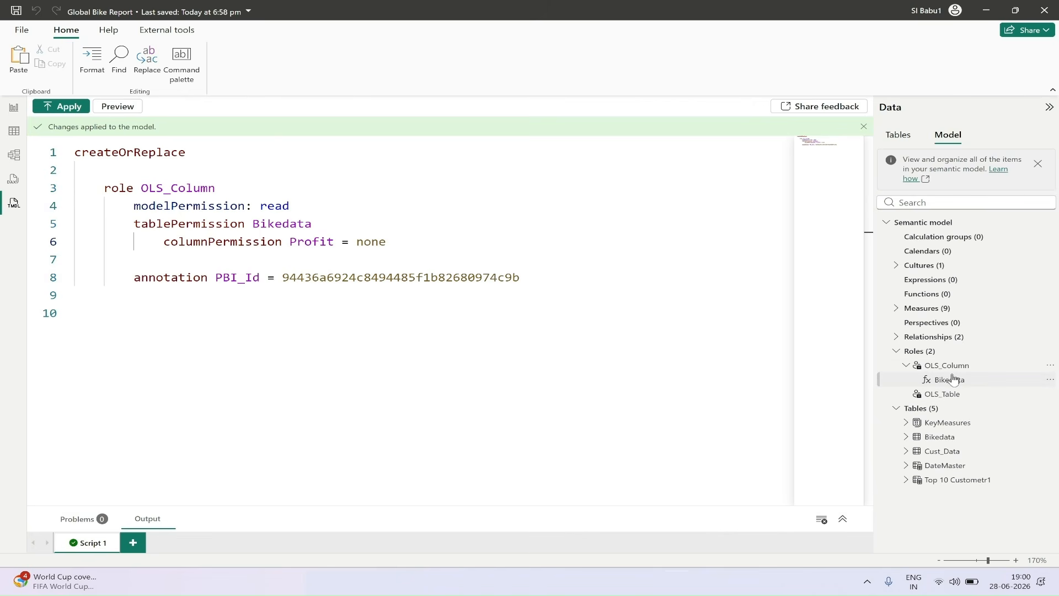
click(906, 365)
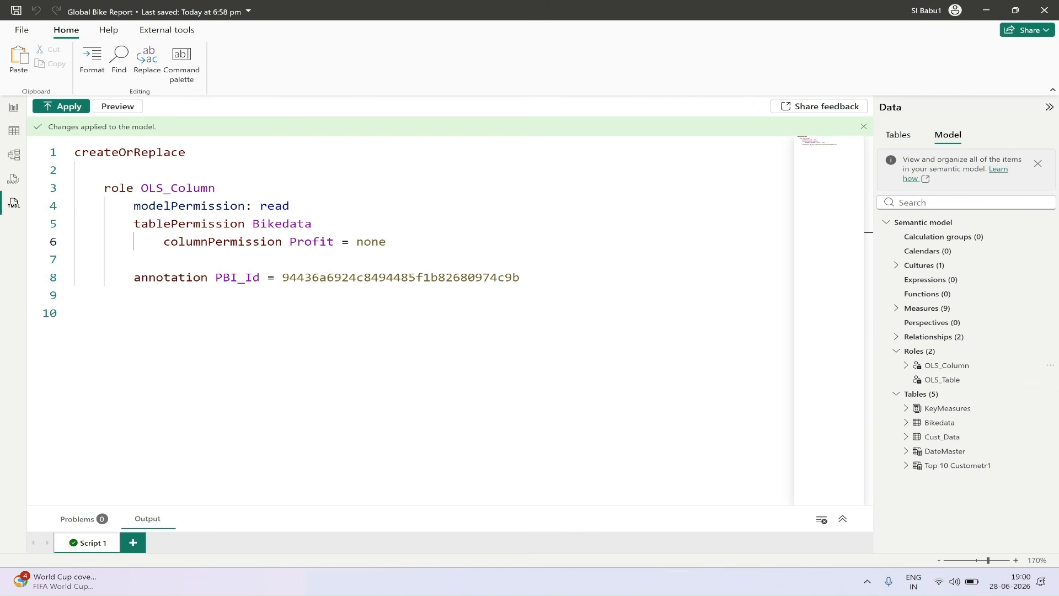
Return to the report view and review the OLS_Column role in the security role manager.
click(14, 108)
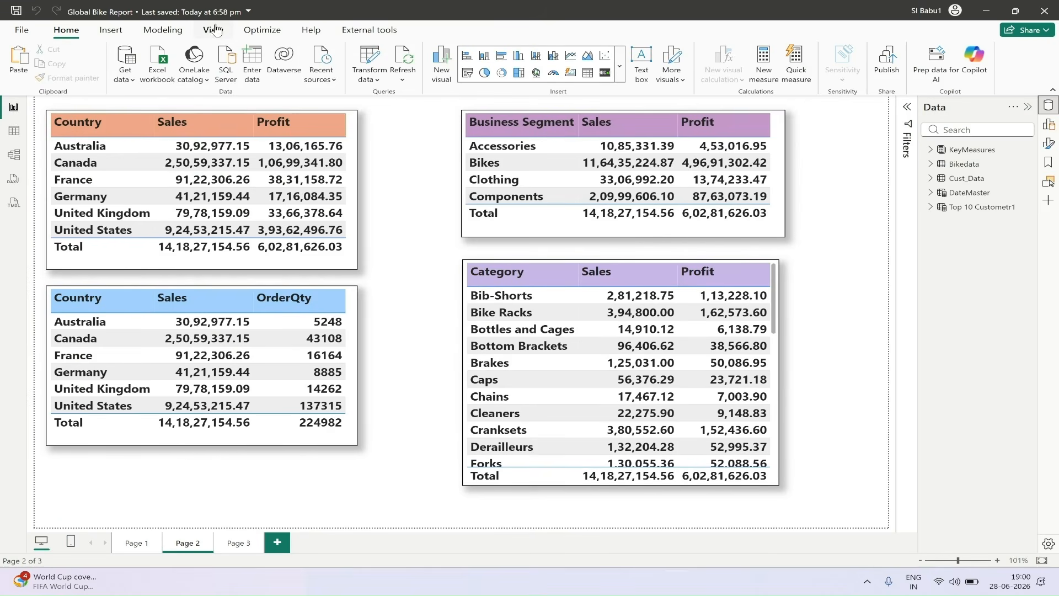
click(214, 31)
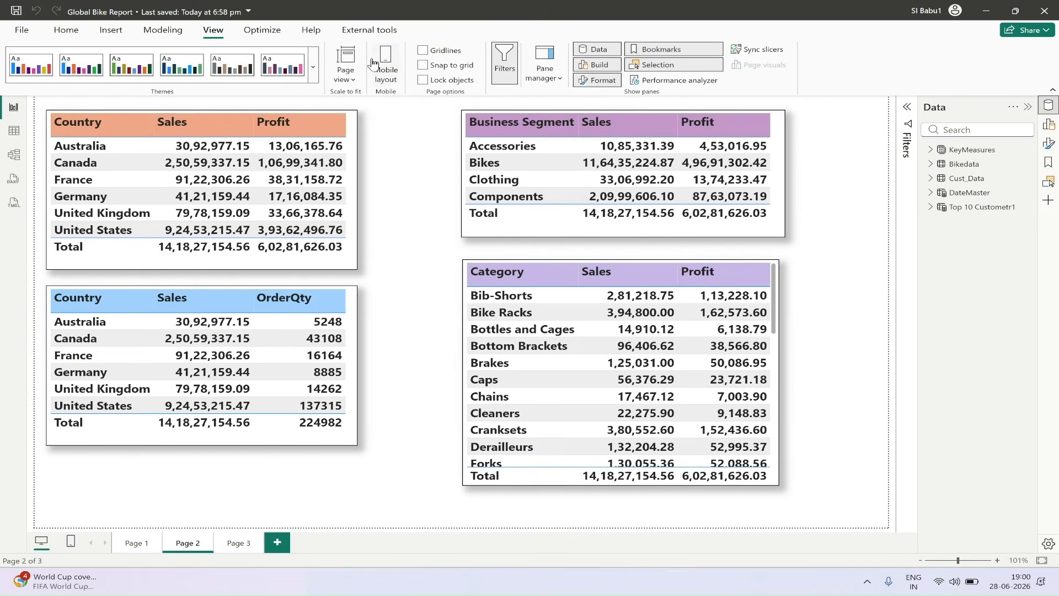
click(162, 30)
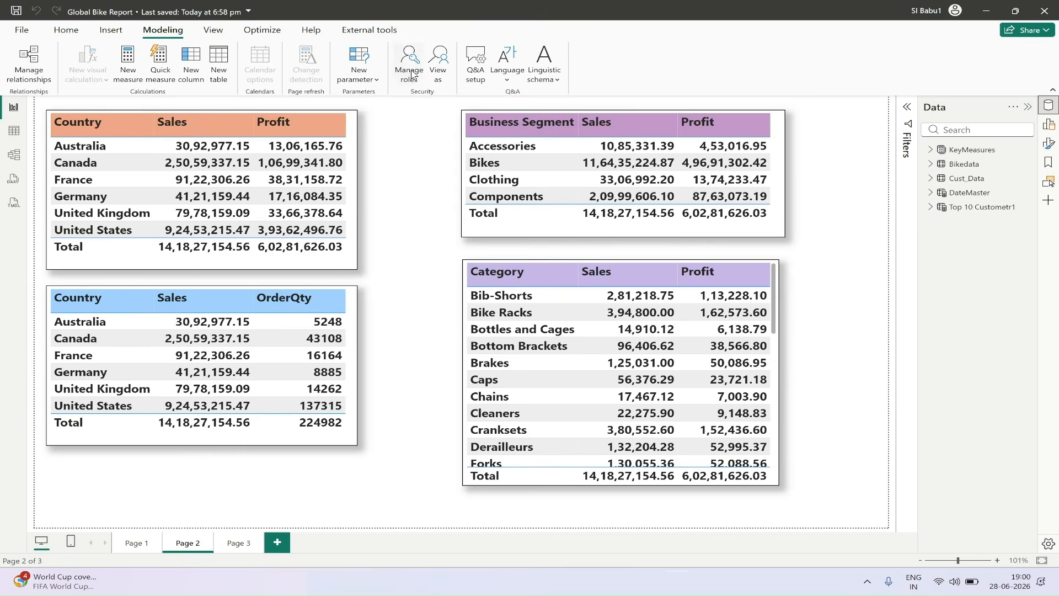
click(410, 72)
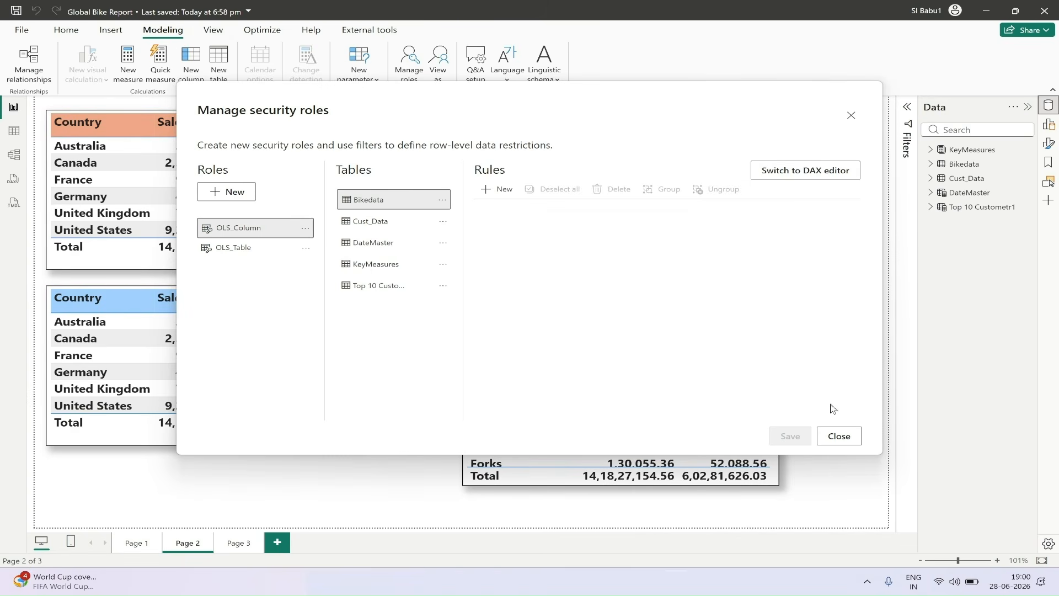
click(839, 436)
View the report as OLS_Column, read the error details of the upper Business Segment visual and stop viewing as the role.
click(439, 65)
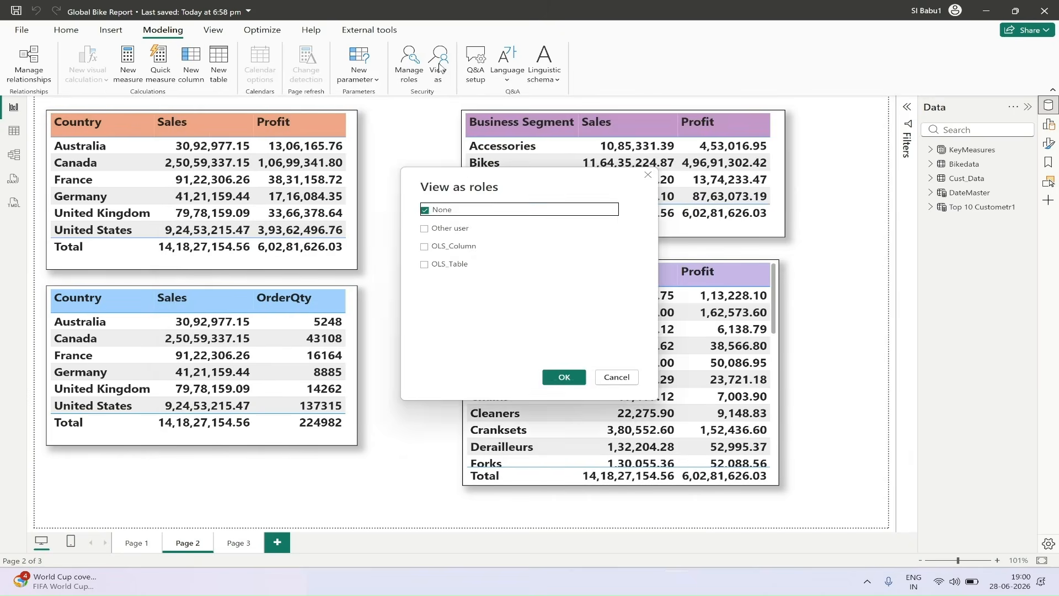
click(466, 246)
click(562, 375)
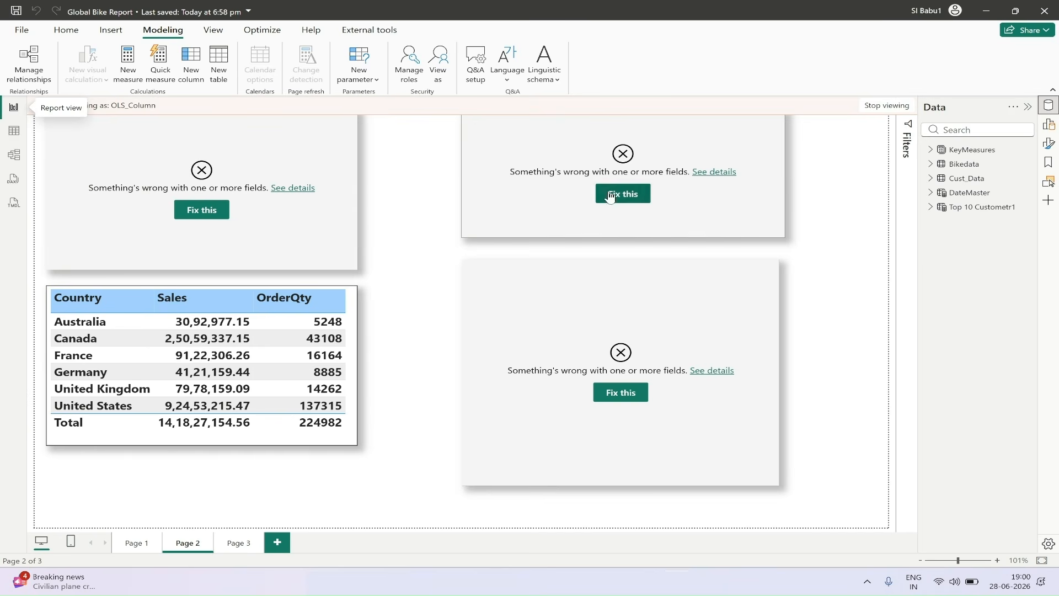
click(714, 172)
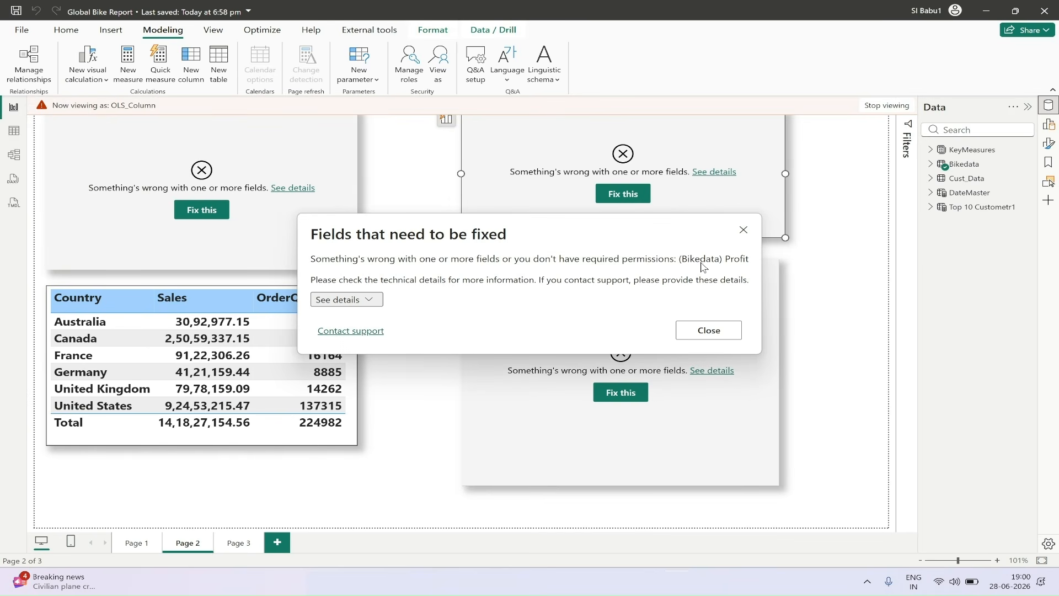
click(728, 330)
click(902, 108)
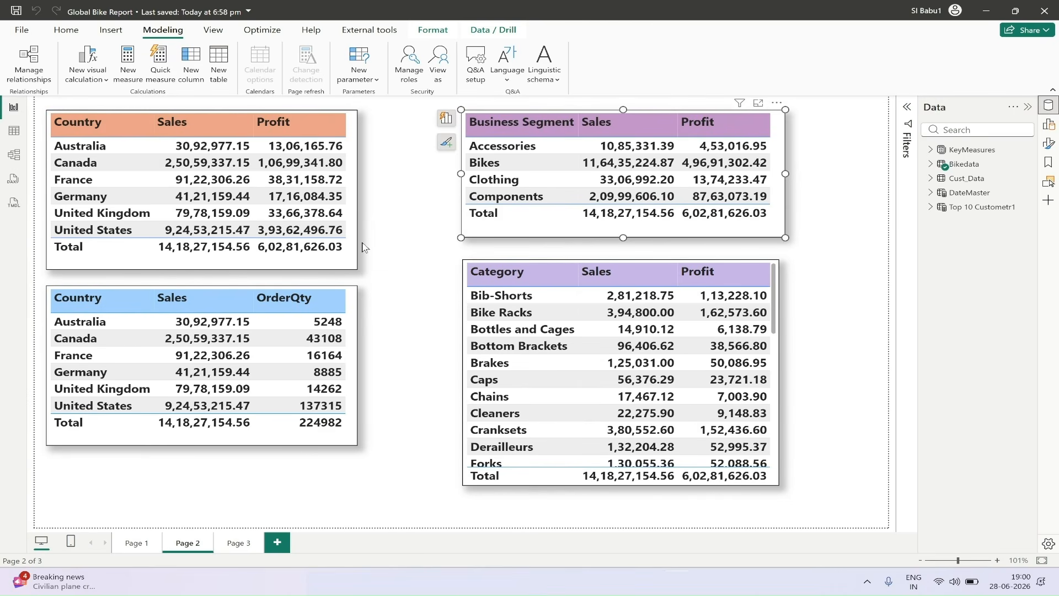
Widen the upper Country table with Sales and Profit, and check the fields it uses.
click(354, 204)
drag(358, 190, 413, 190)
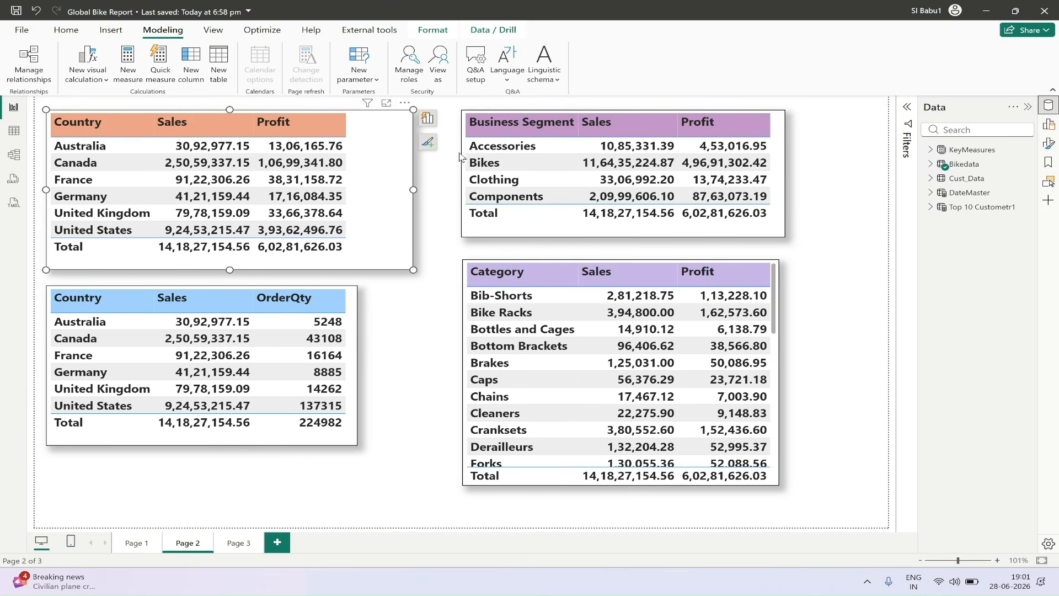
click(425, 118)
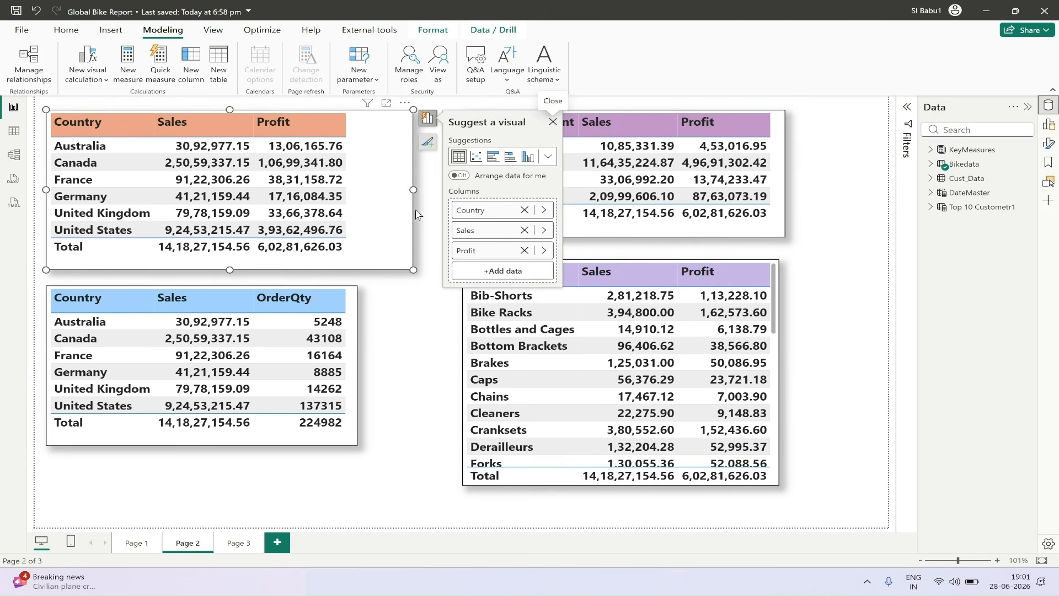
click(411, 346)
click(340, 326)
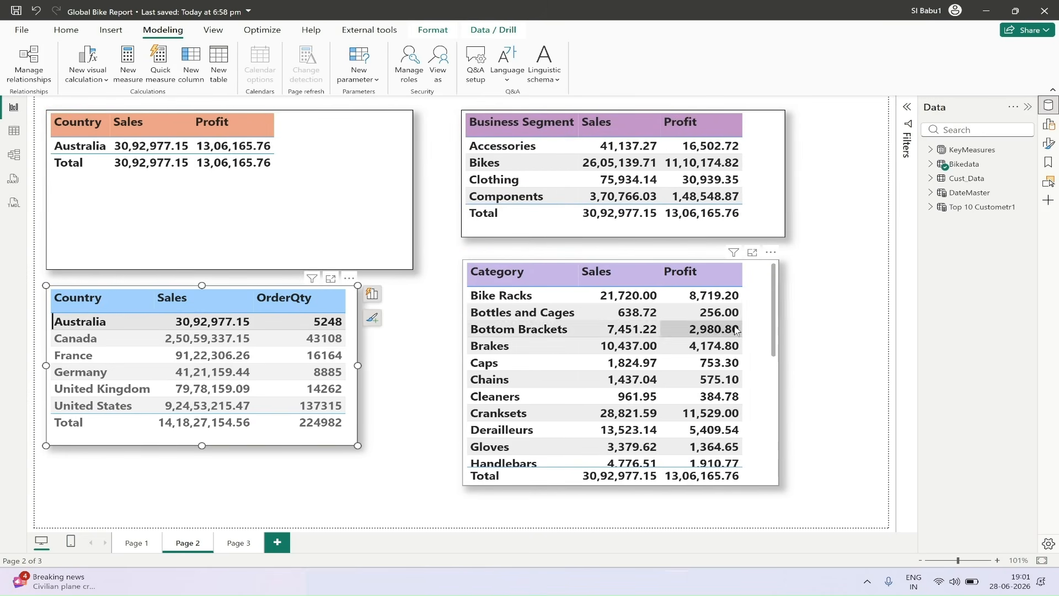
Replace the Sales field with OrderQty in the Category table's columns.
click(756, 297)
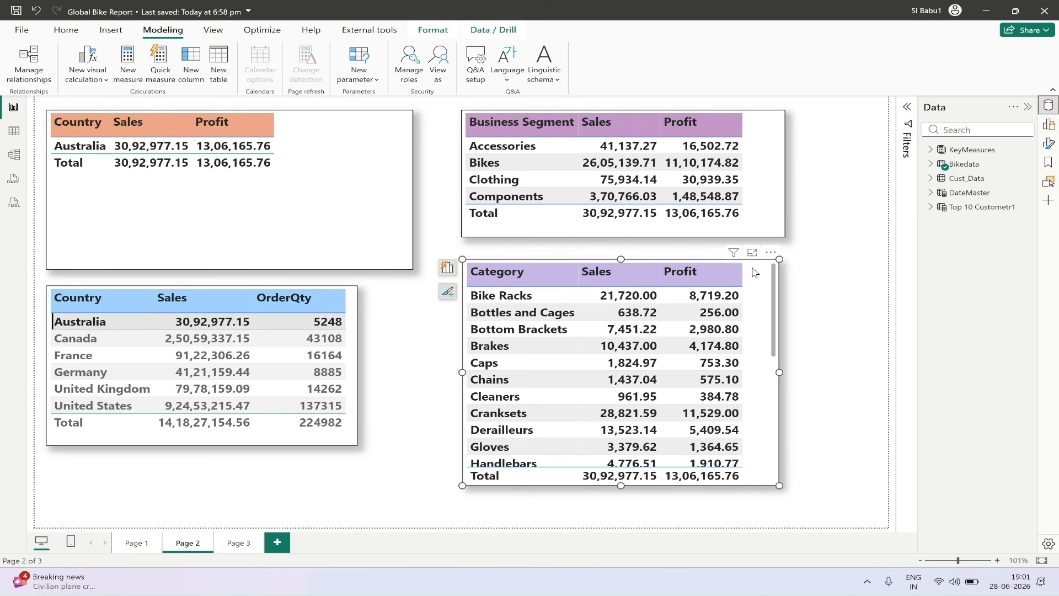
click(448, 267)
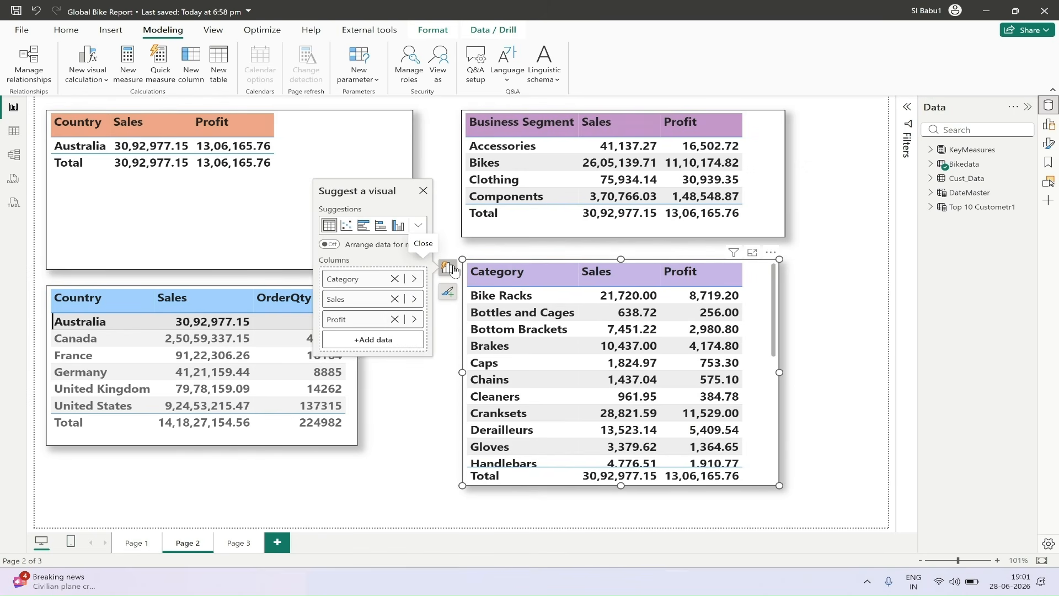
click(414, 298)
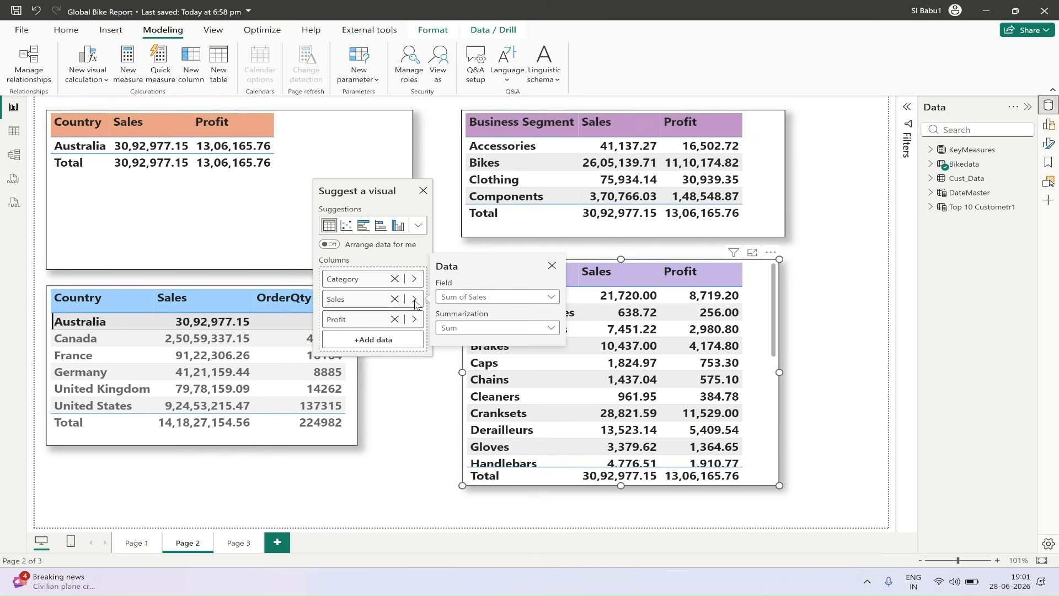
click(495, 297)
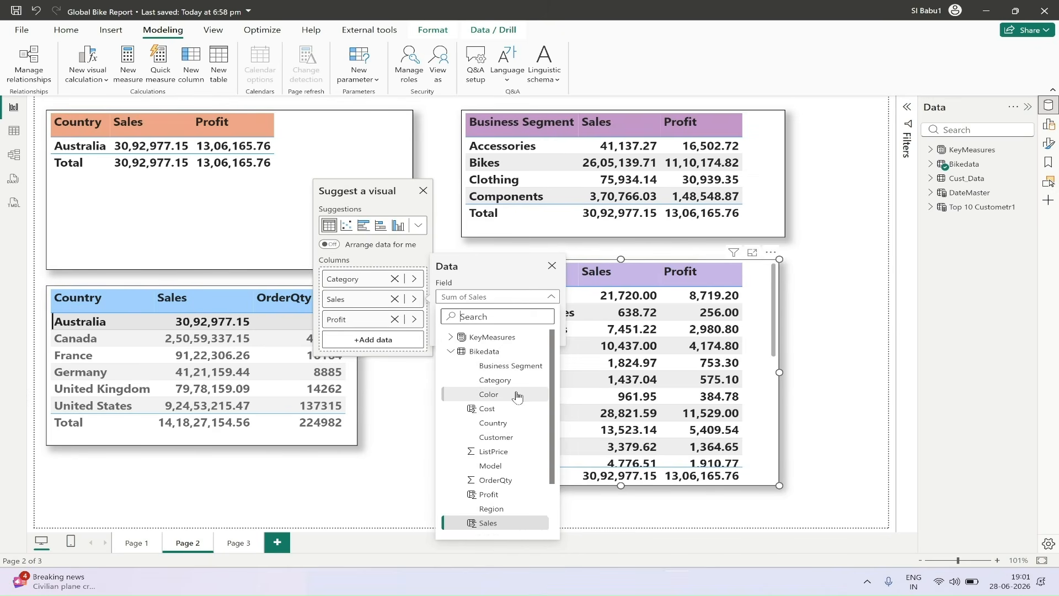
scroll(517, 396, down, 2)
click(502, 420)
click(404, 397)
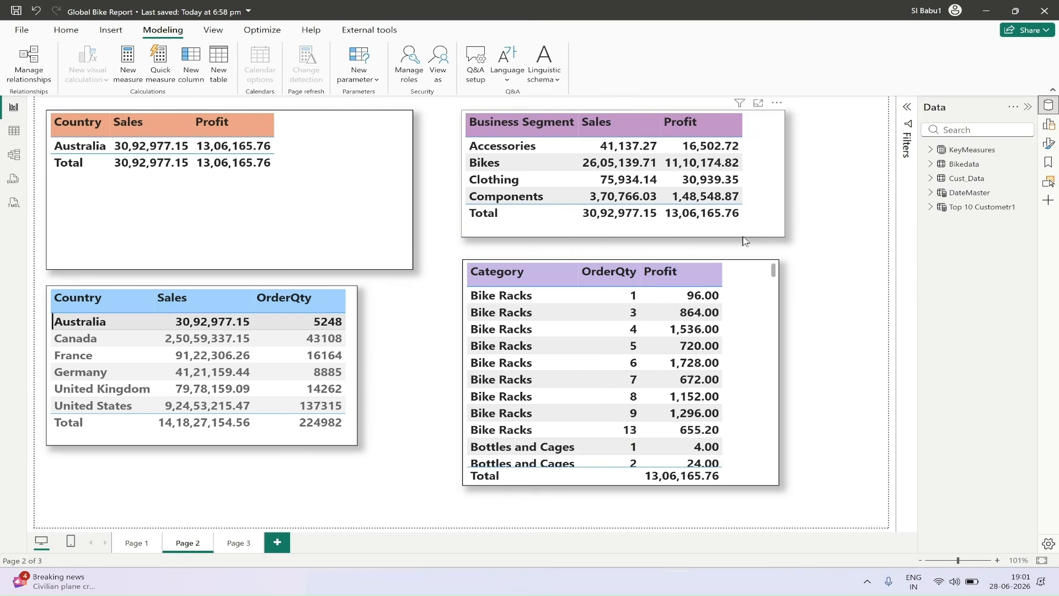
Summarize the Category table's OrderQty column as Sum.
click(762, 277)
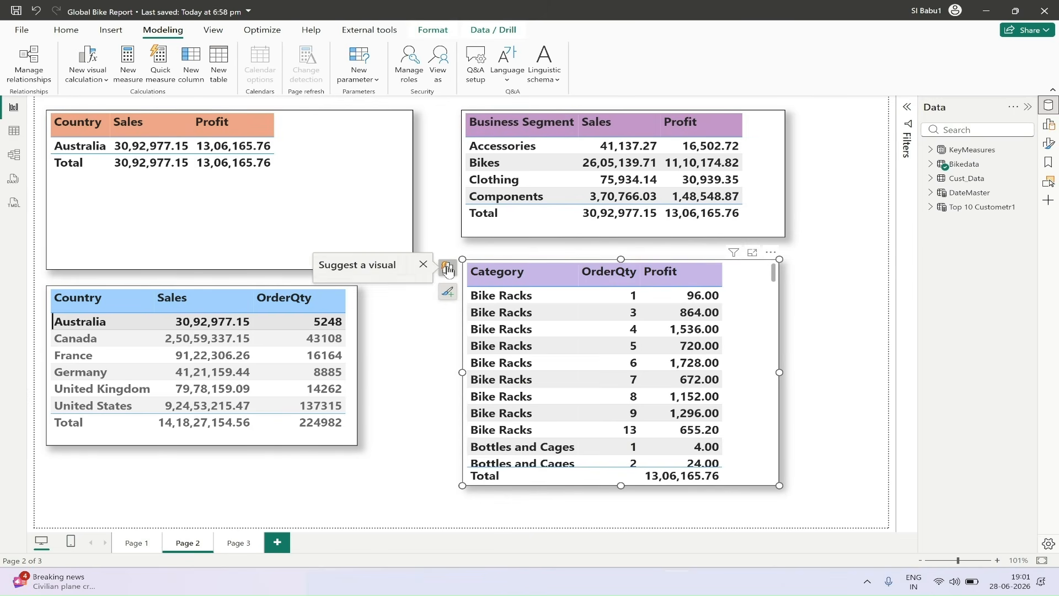
click(448, 269)
right_click(353, 300)
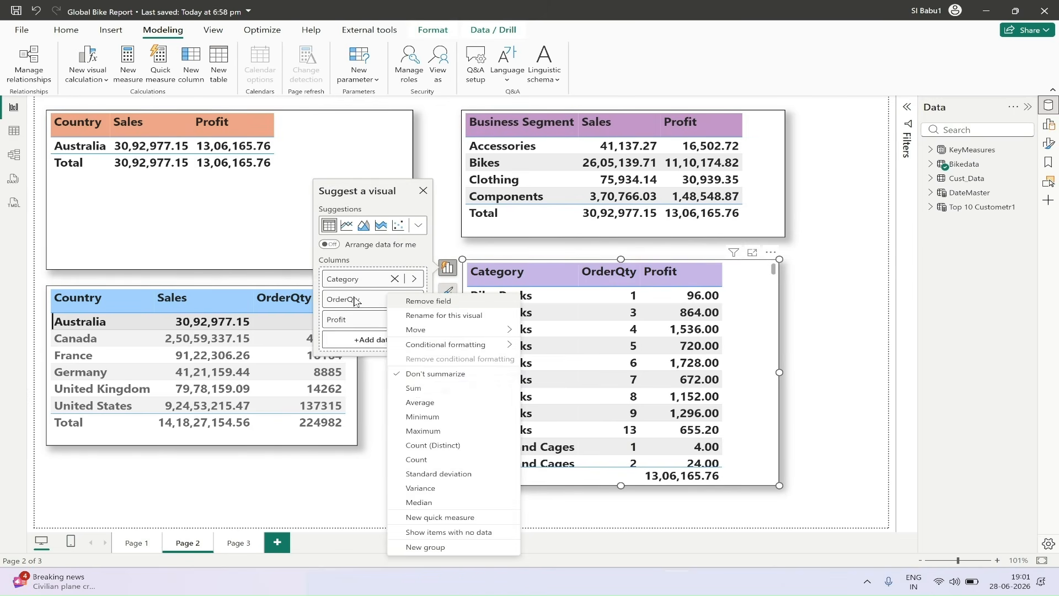
click(415, 388)
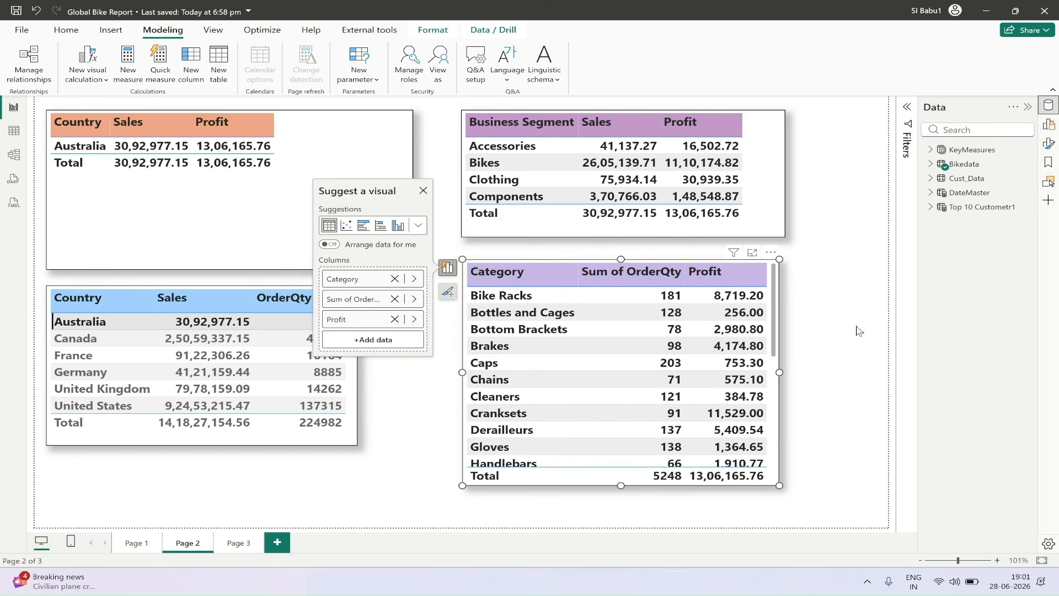
click(858, 331)
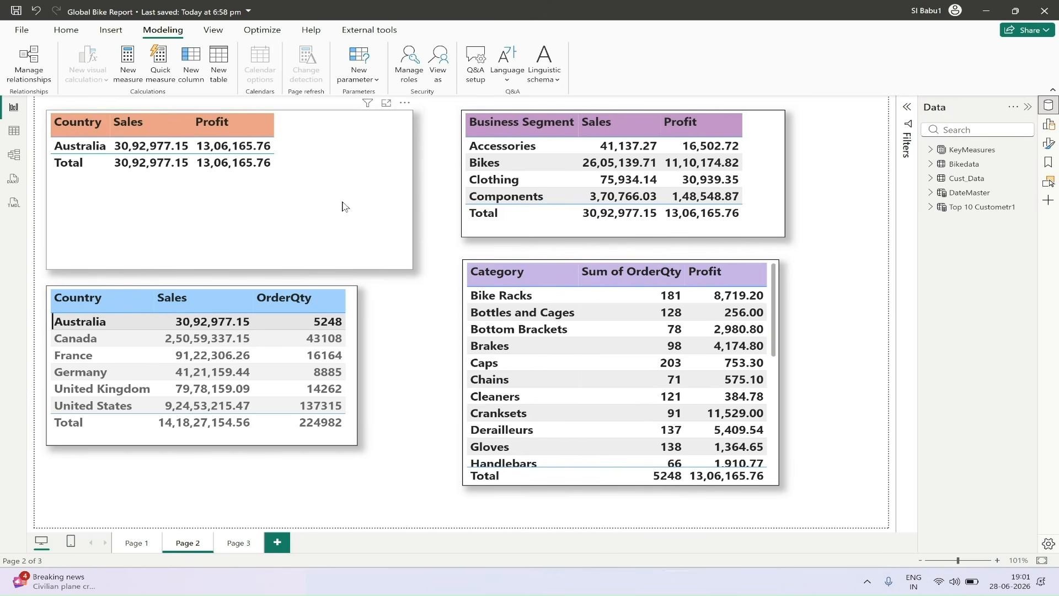
Clear the Australia cross-filter made from the lower Country table and deselect the visuals.
click(342, 205)
click(130, 325)
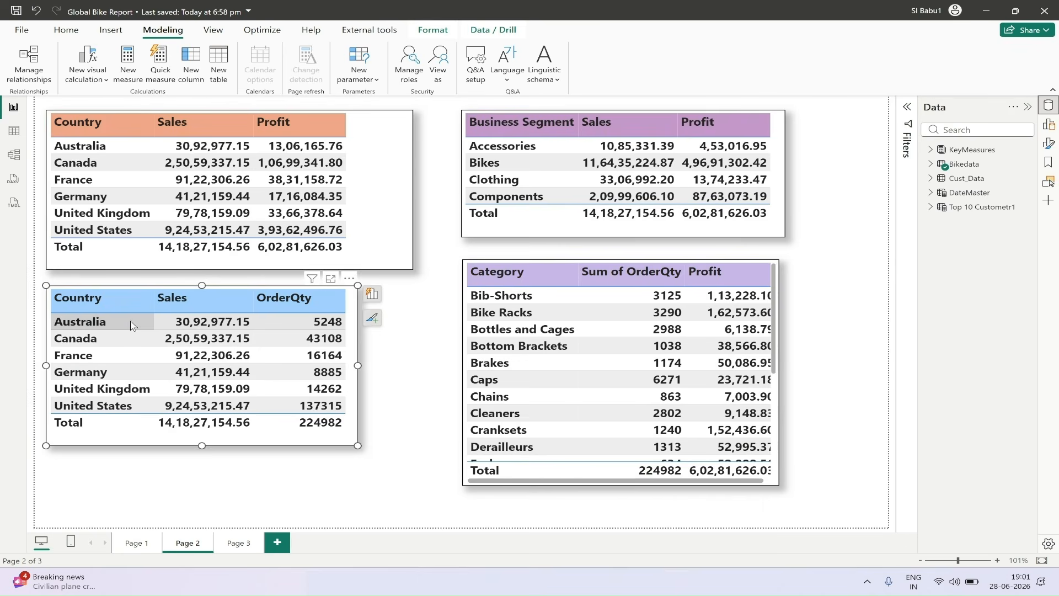
click(375, 340)
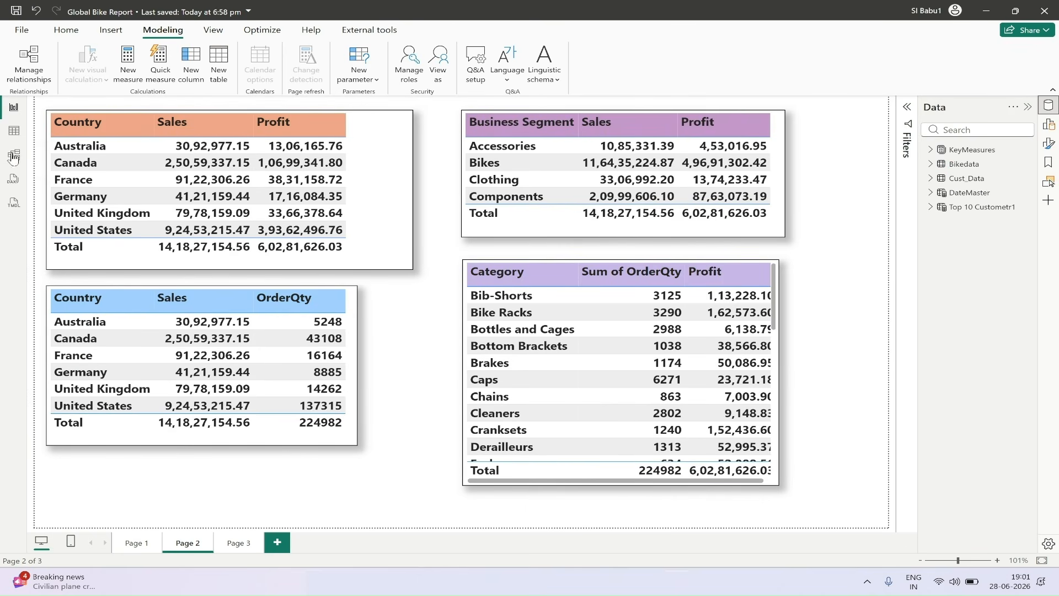
In the OLS_Column TMDL script, add "columnPermission Sales = none" below the Profit permission and apply it to the model.
click(14, 202)
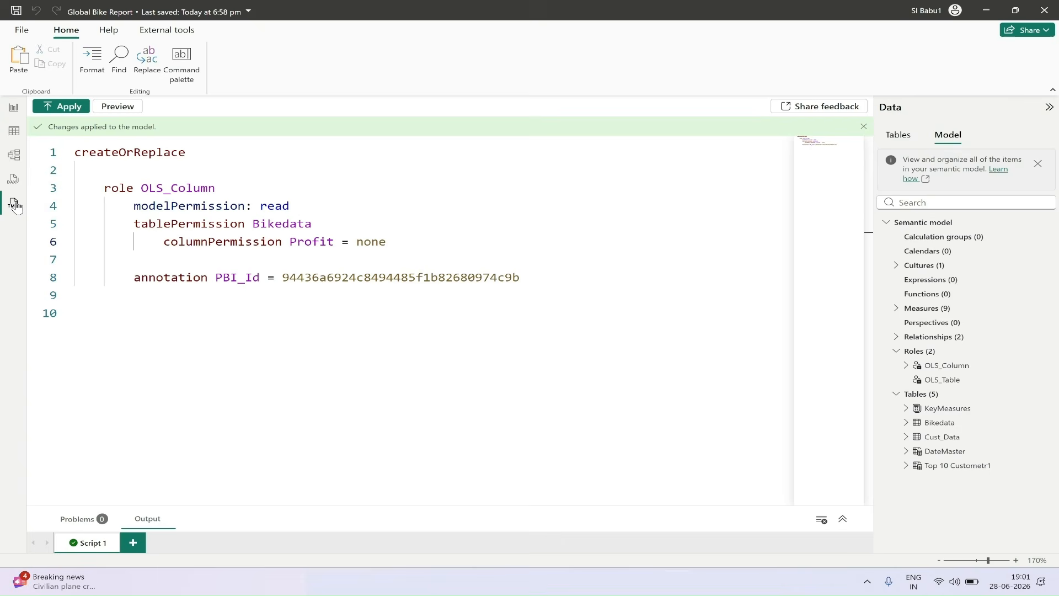
click(314, 224)
click(387, 242)
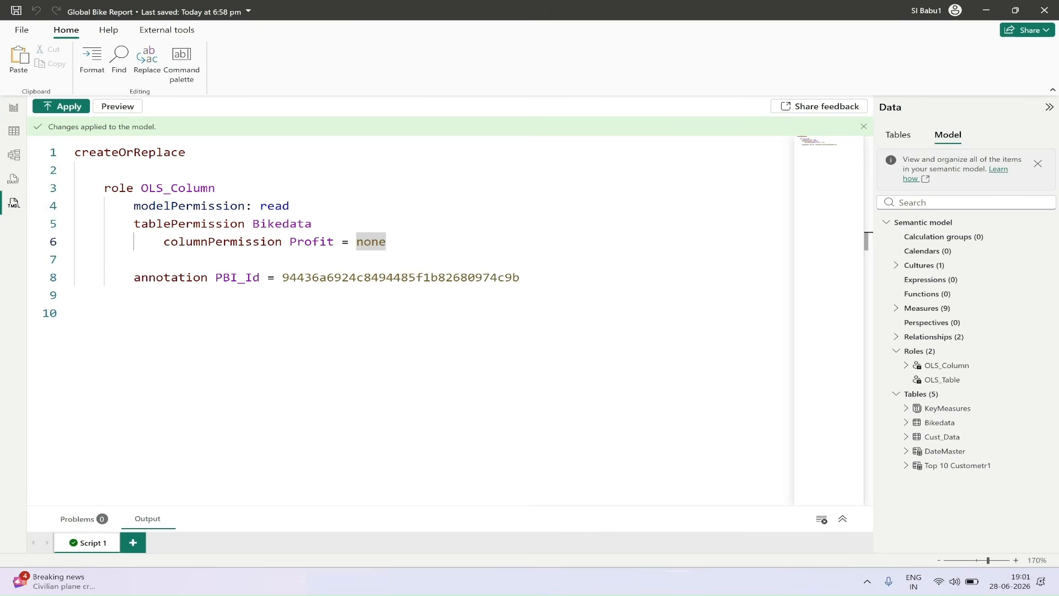
key(Return)
key(ctrl+space)
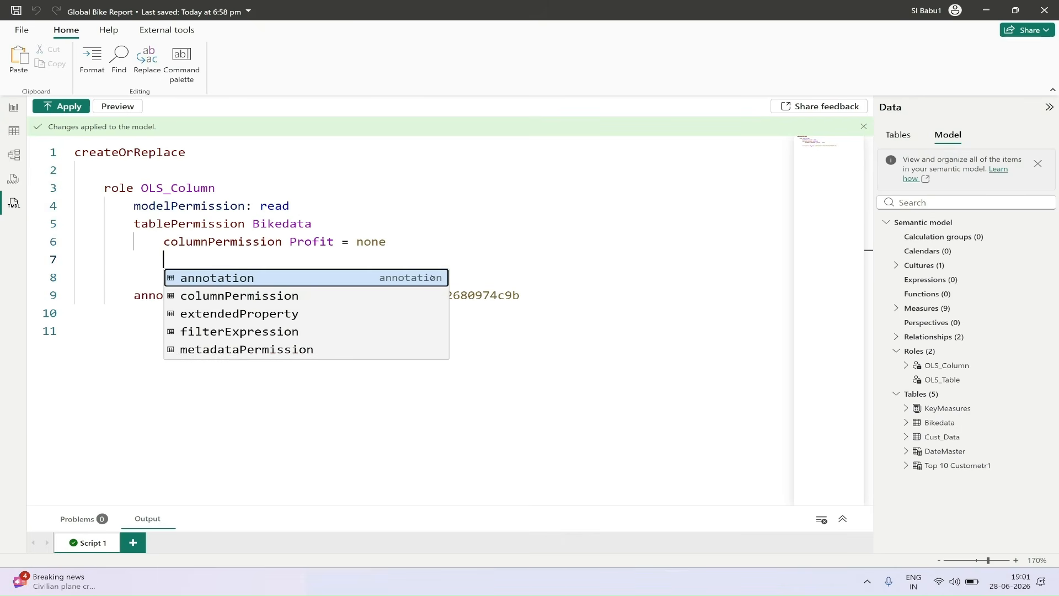
click(301, 295)
text(Sales =)
key(ctrl+space)
click(379, 302)
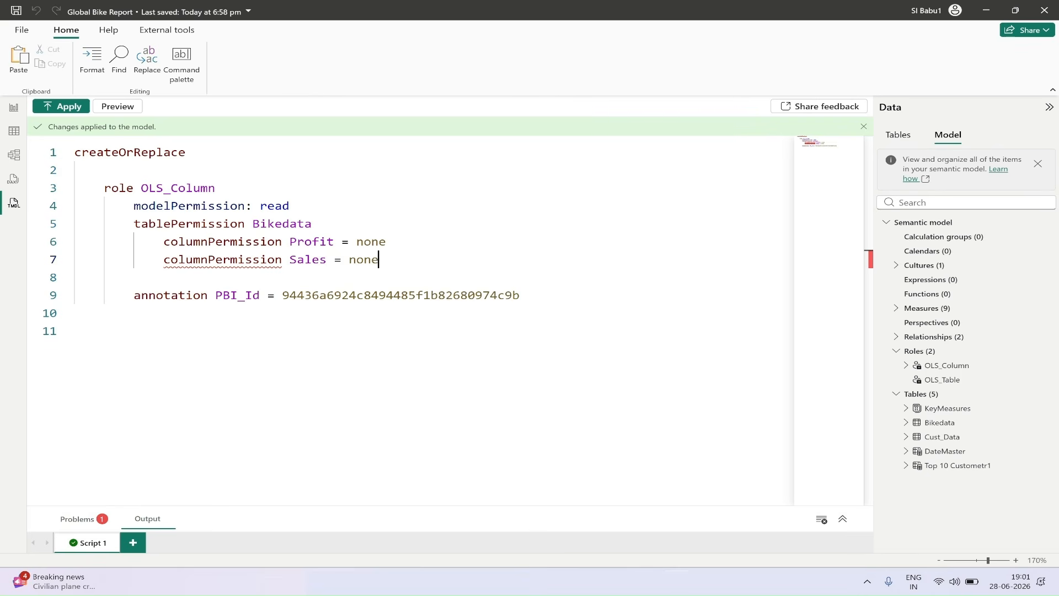
click(72, 108)
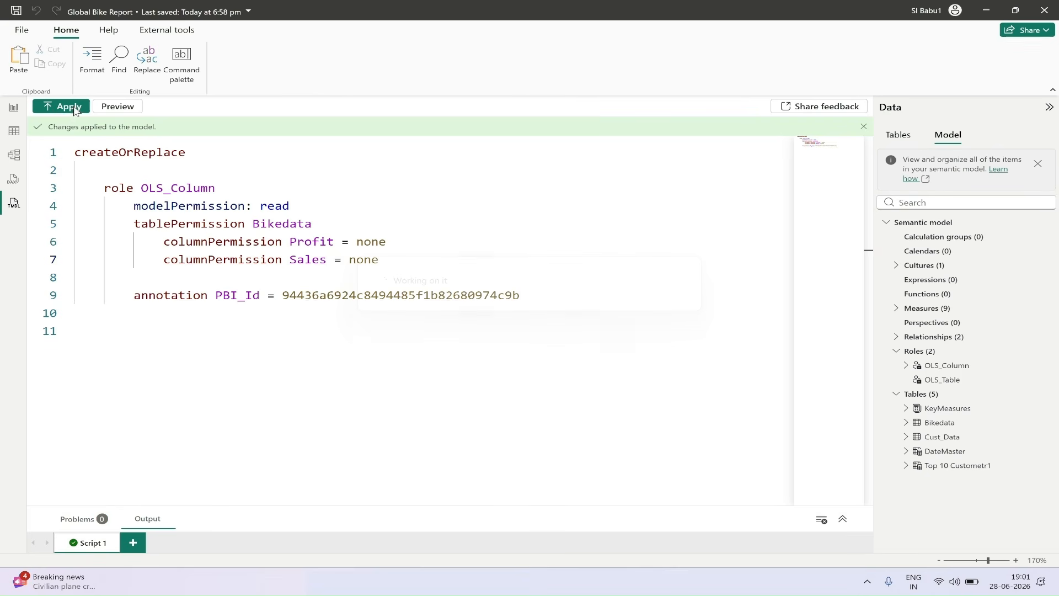
Return to the report, view it as the OLS_Column role to check all four visuals, and stop viewing.
click(14, 107)
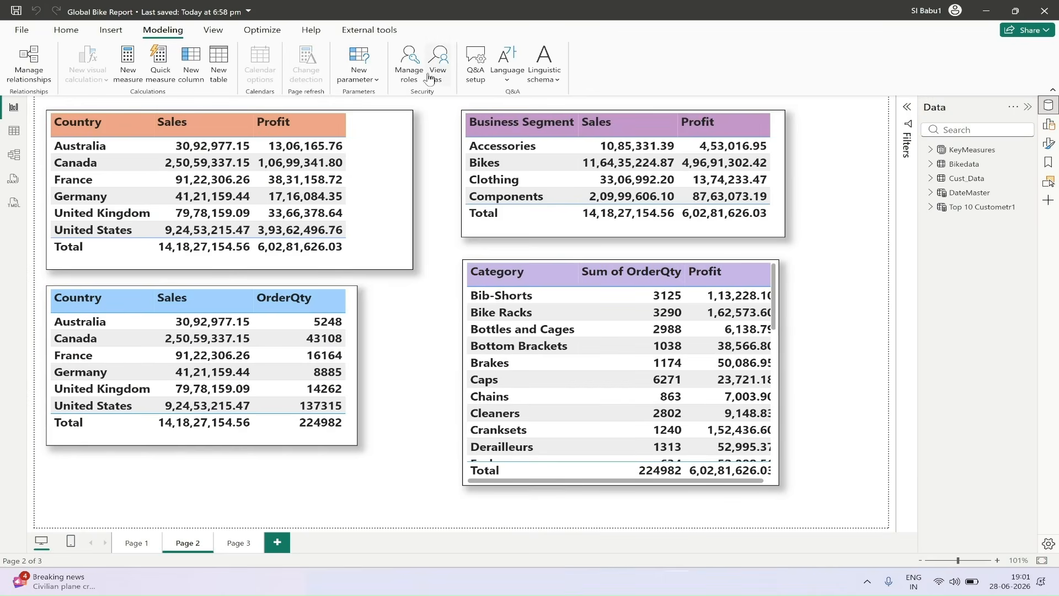
click(438, 61)
click(464, 251)
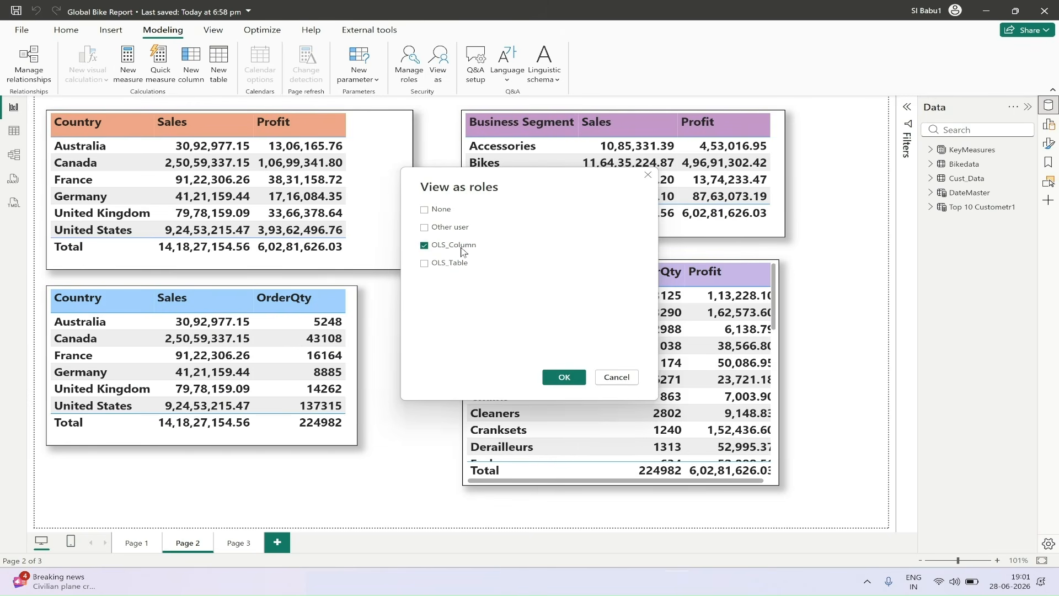
click(566, 378)
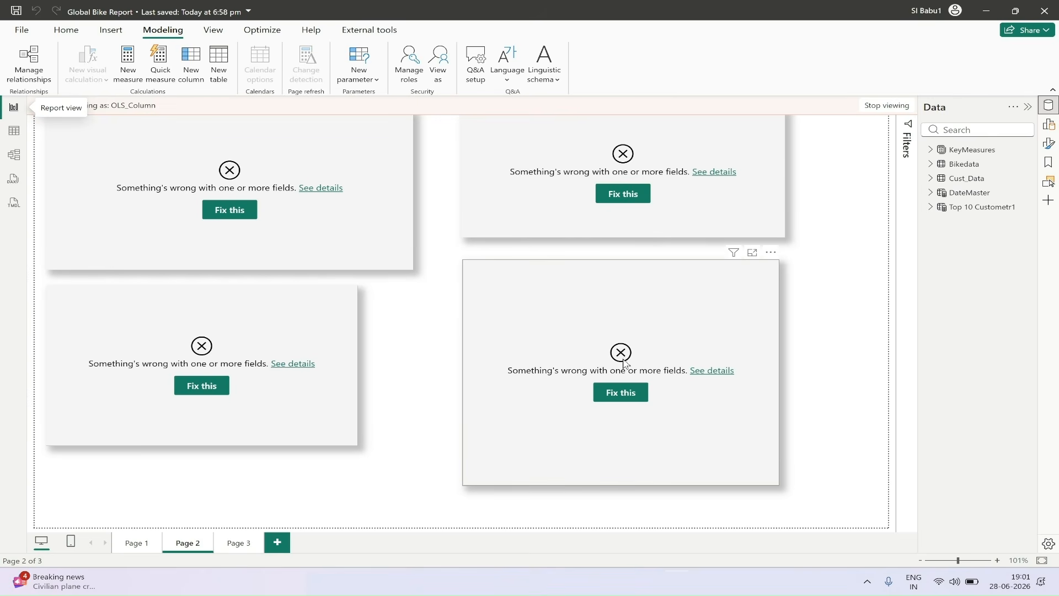
click(883, 105)
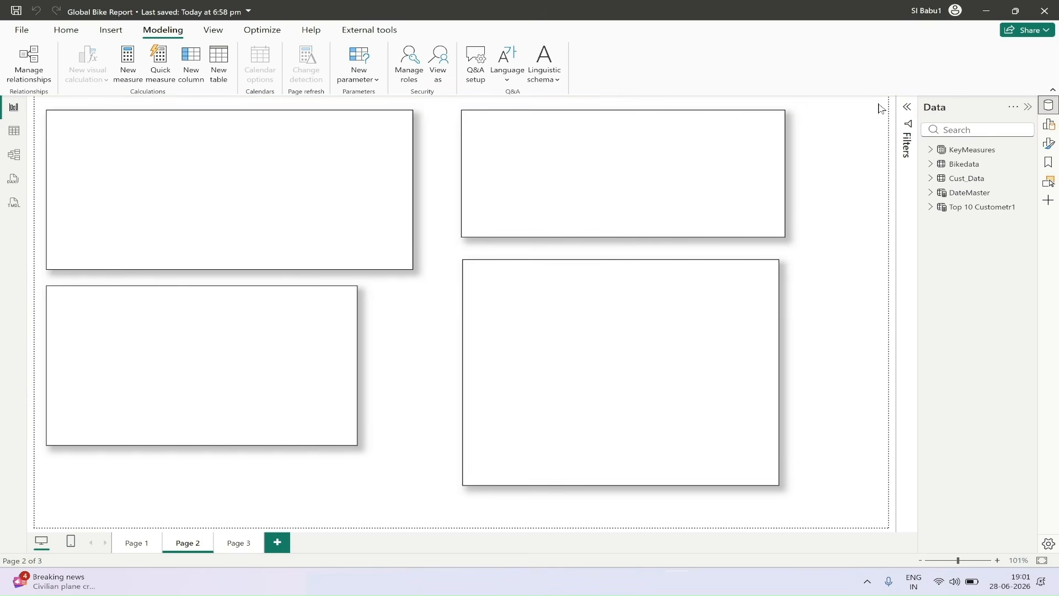
Remove the Profit field from the Category table.
click(480, 295)
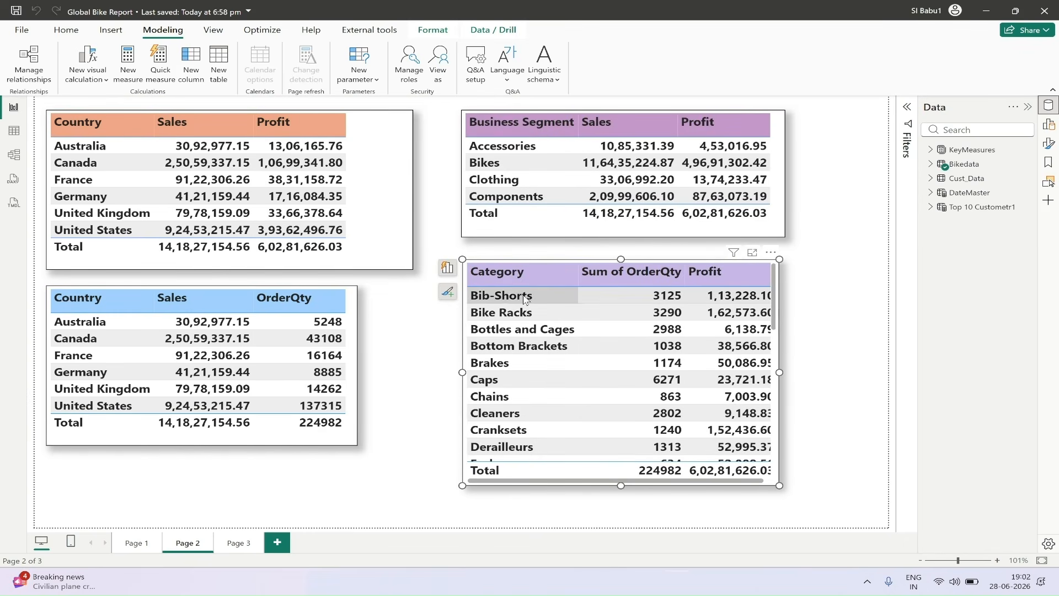
click(447, 270)
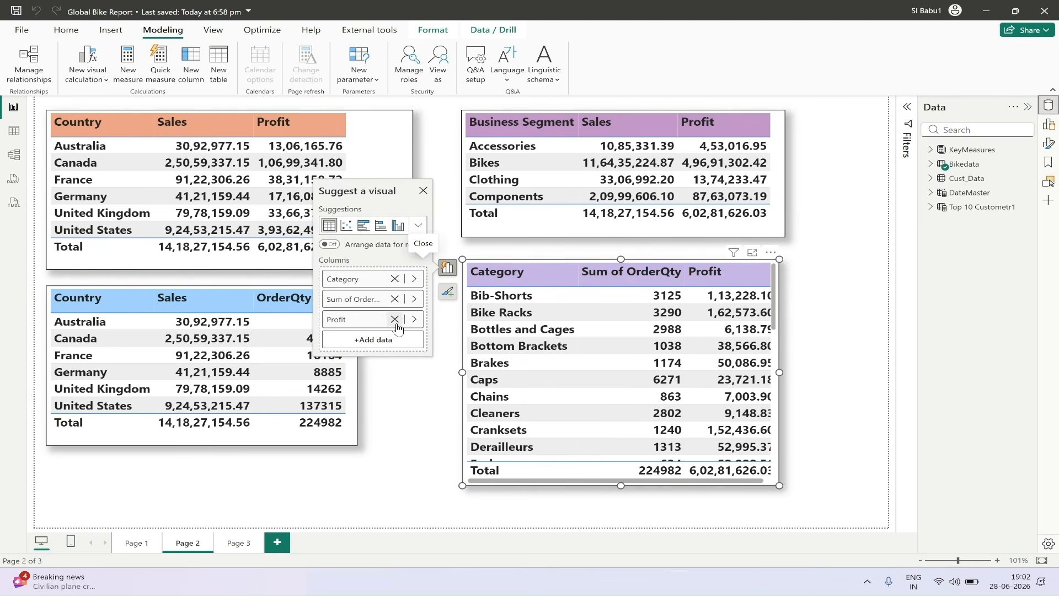
click(395, 330)
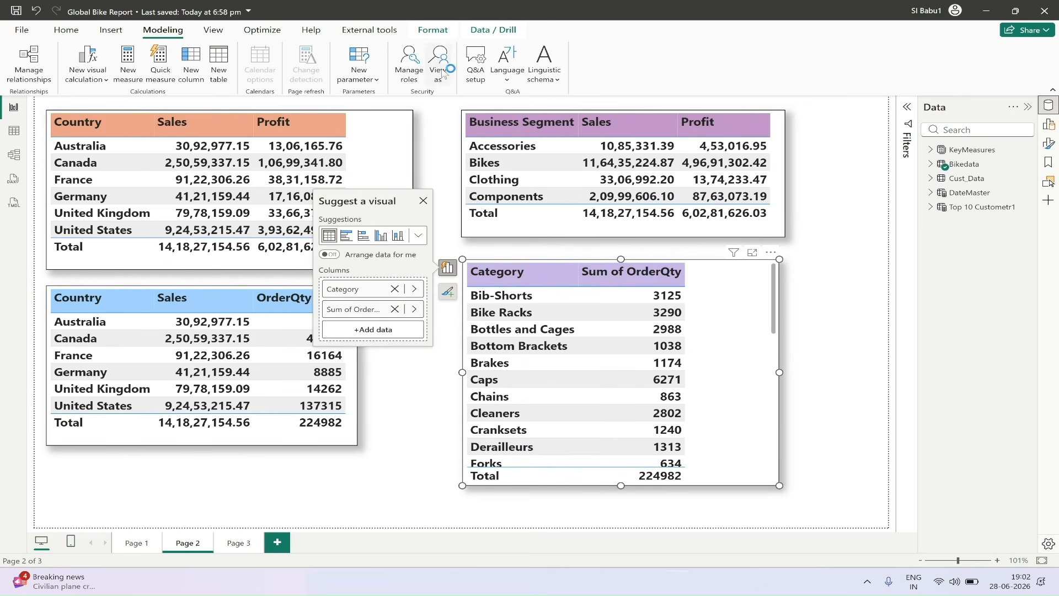
View the report as OLS_Column again, read the error details of the upper Country visual and stop viewing.
click(441, 65)
click(456, 251)
click(566, 379)
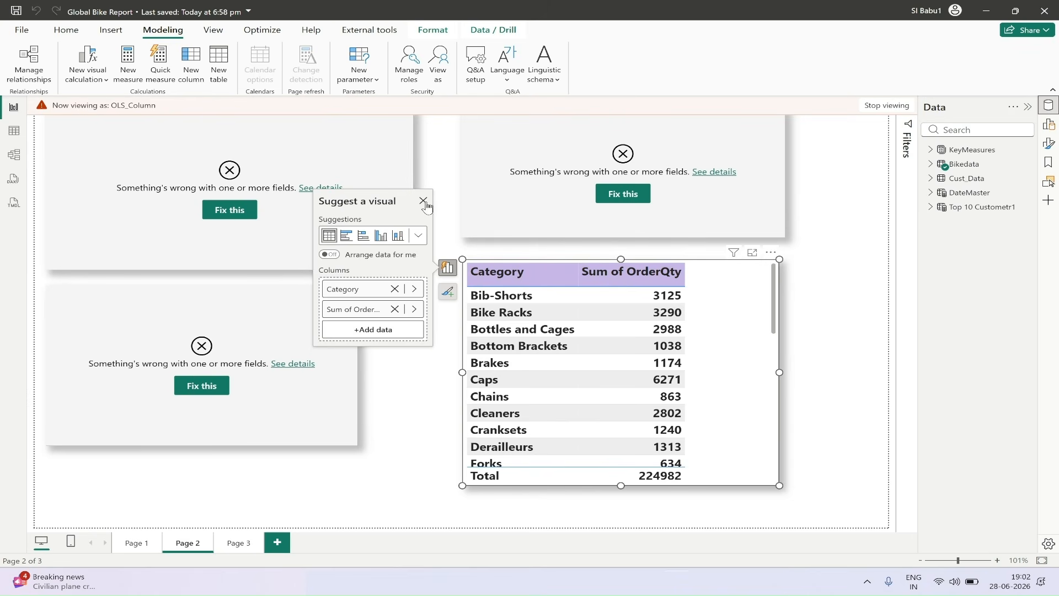
click(423, 201)
click(319, 188)
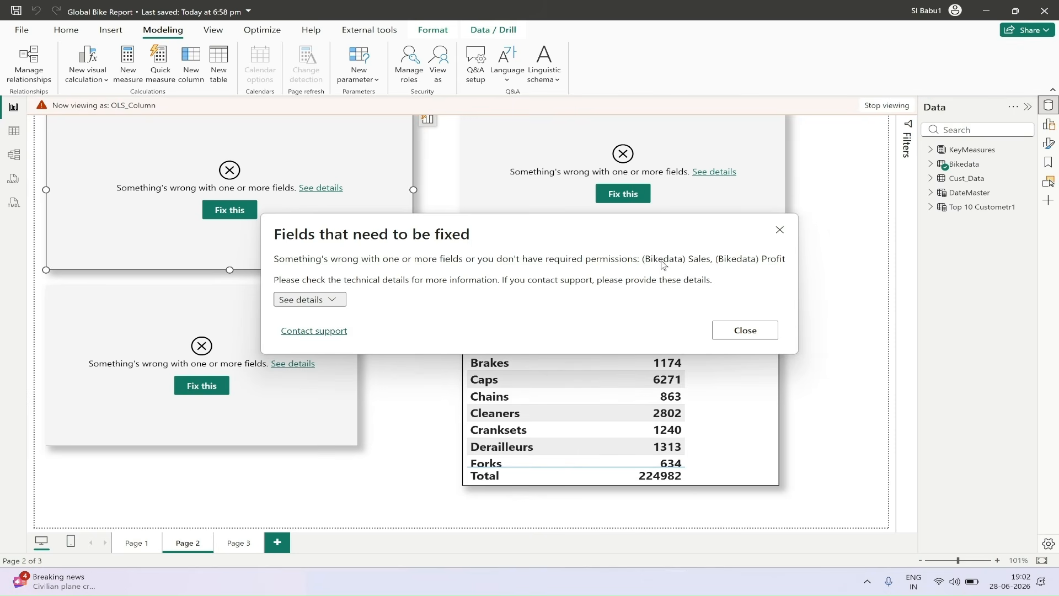
click(779, 231)
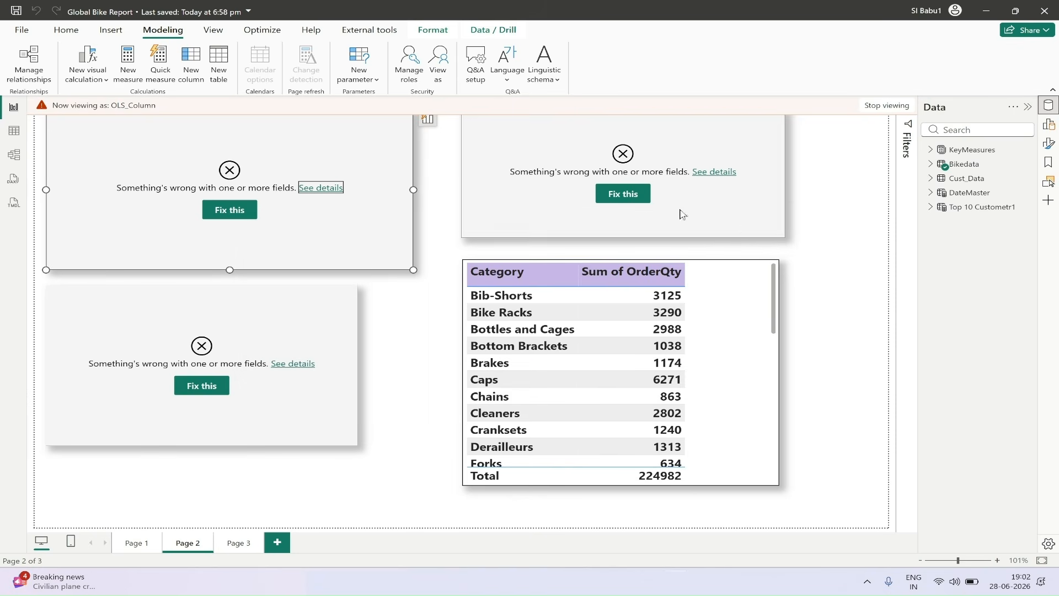
click(887, 105)
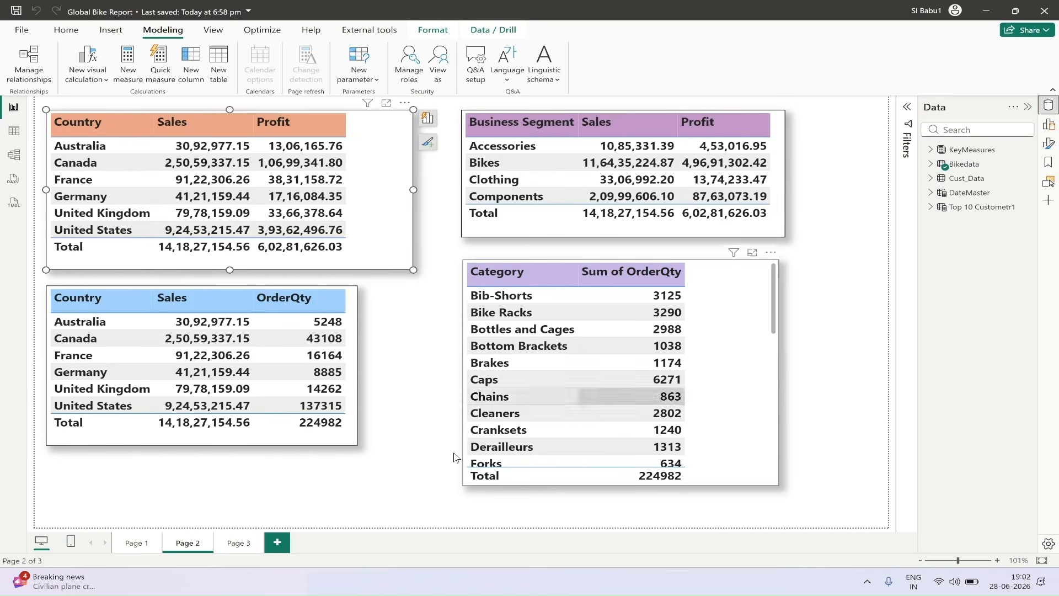
Check Page 3 of the report, then generate a createOrReplace script for the OLS_Table role in a new TMDL script.
click(237, 543)
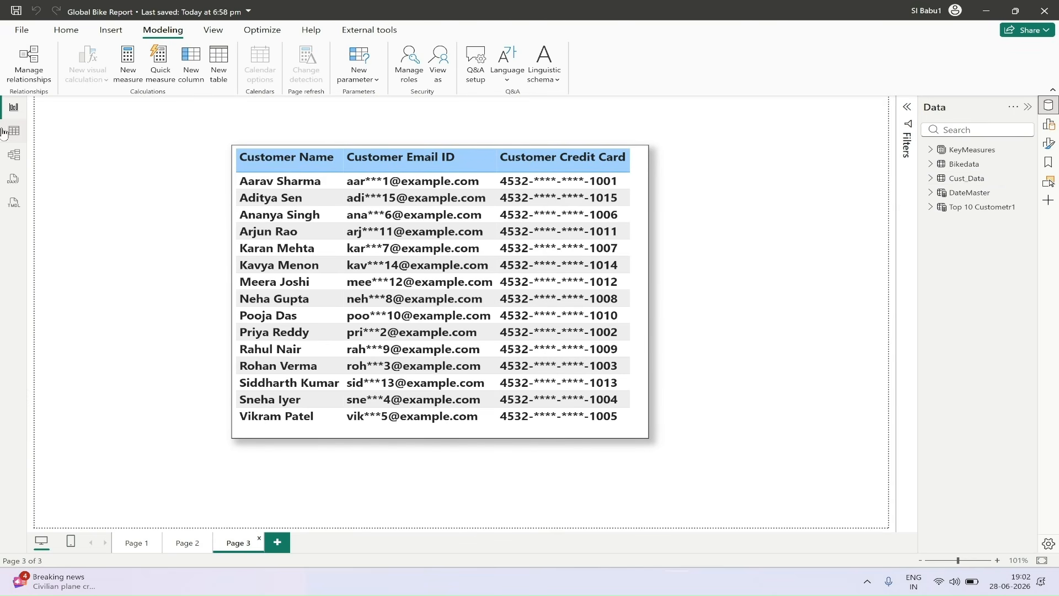
click(14, 204)
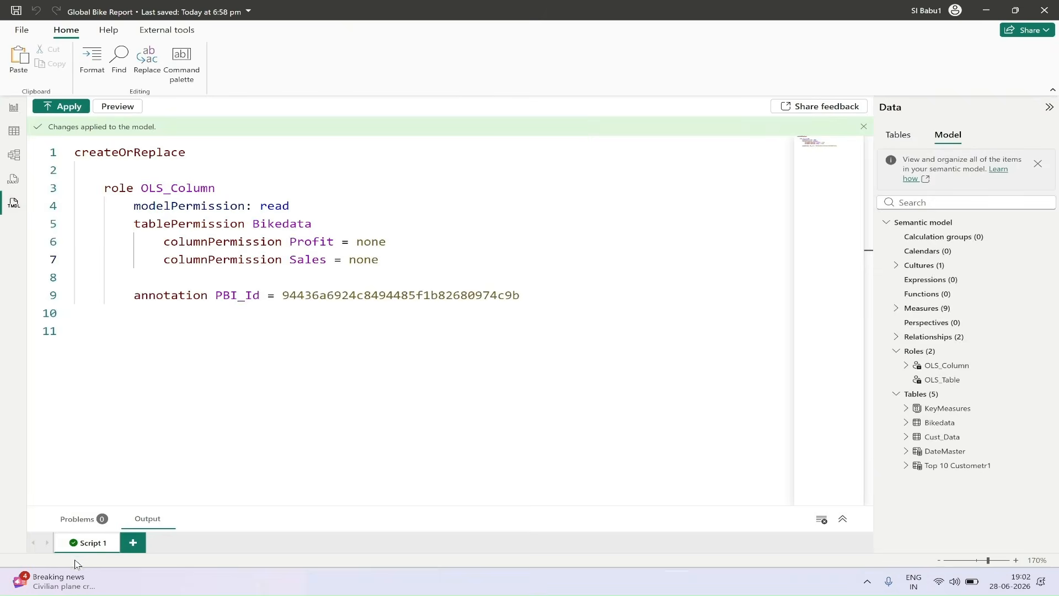
click(133, 542)
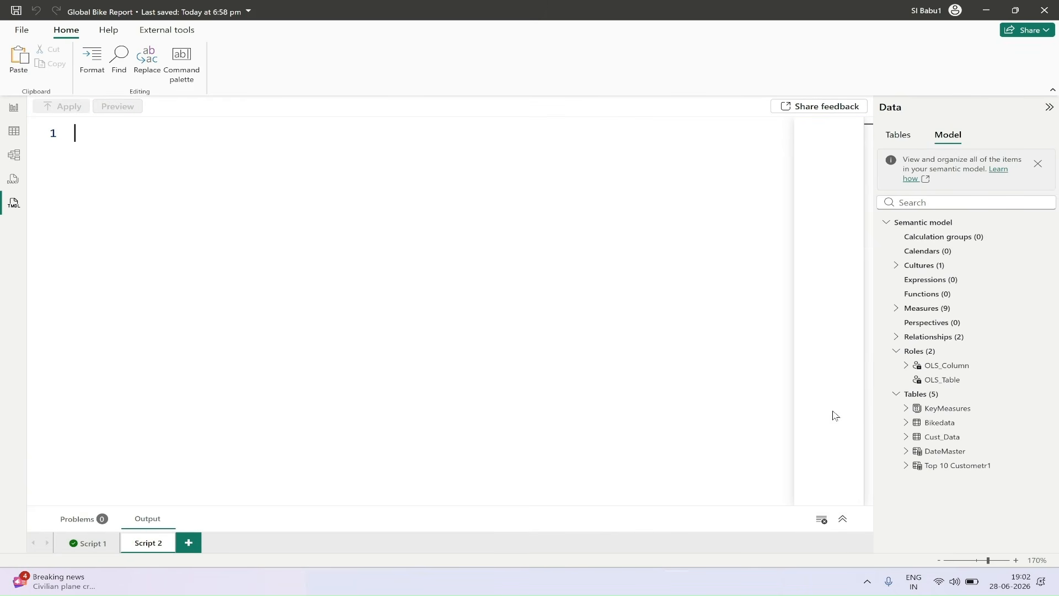
drag(941, 380, 188, 210)
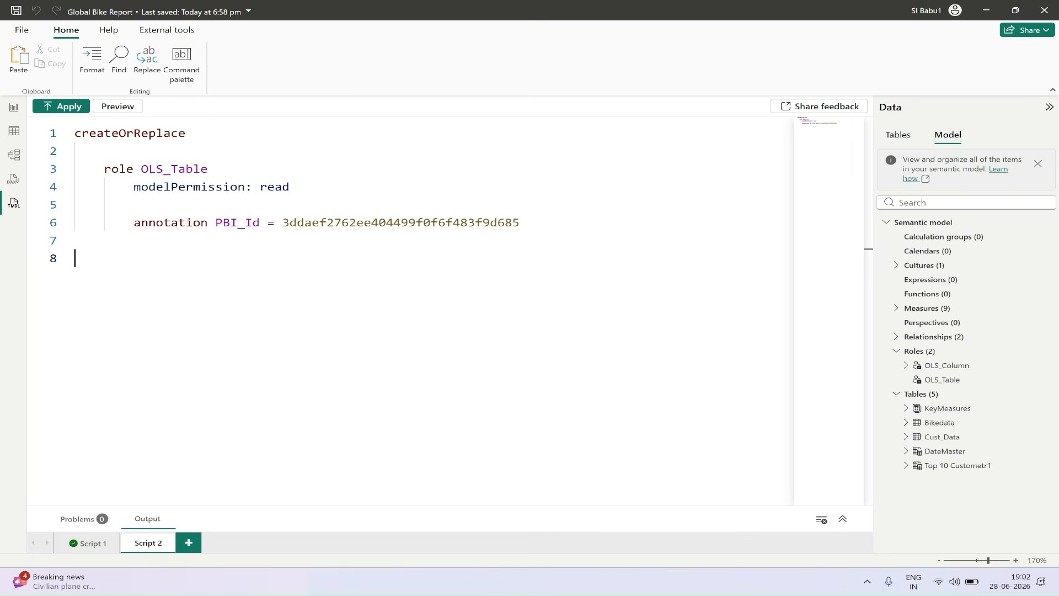
Add a tablePermission entry for the Cust_Data table below modelPermission in the OLS_Table role script.
click(290, 187)
key(Return)
key(ctrl+space)
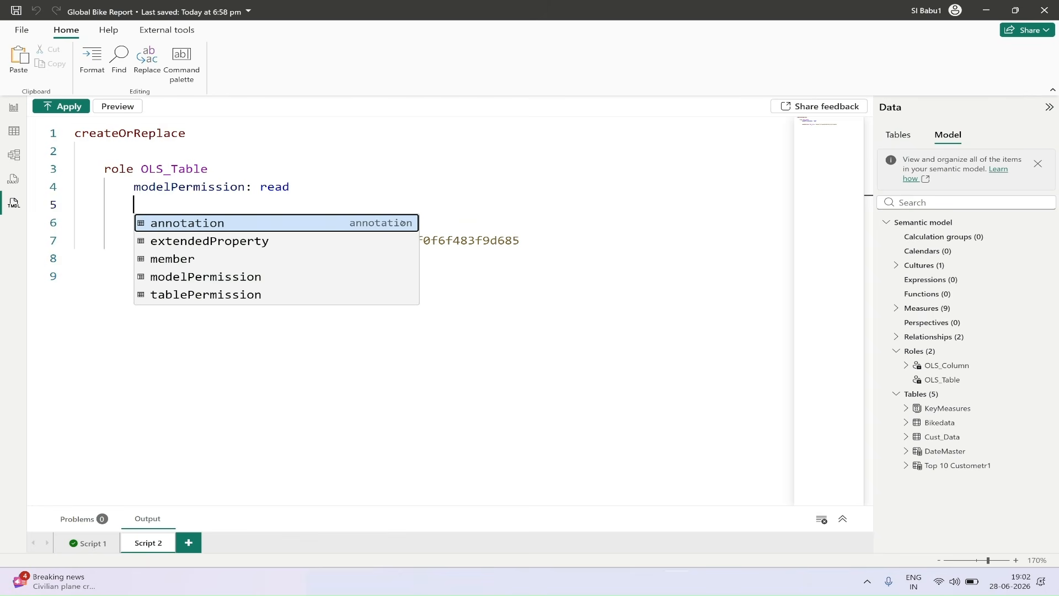
click(265, 295)
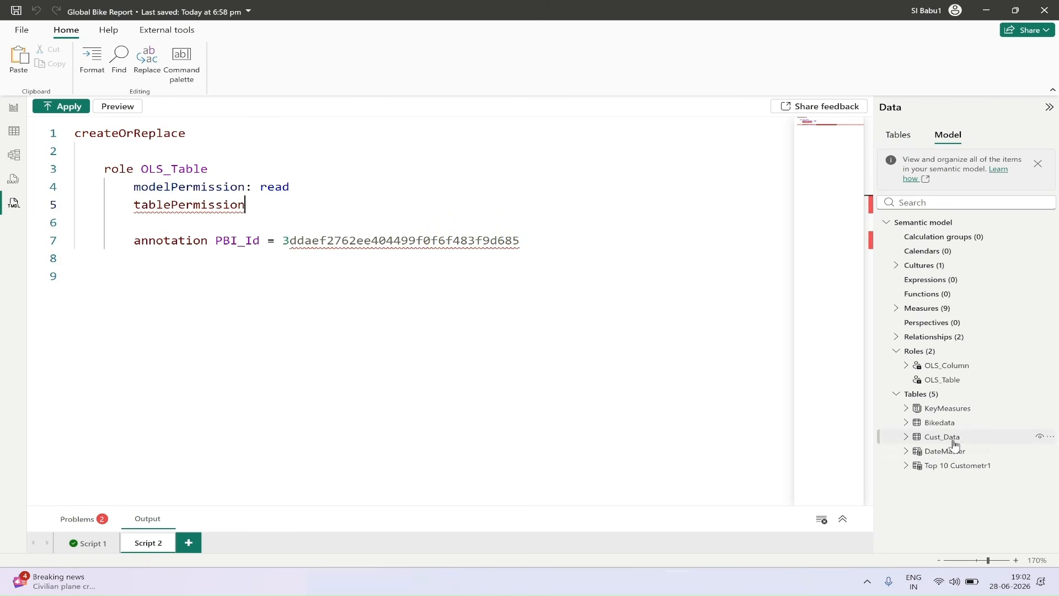
text(Cust_data)
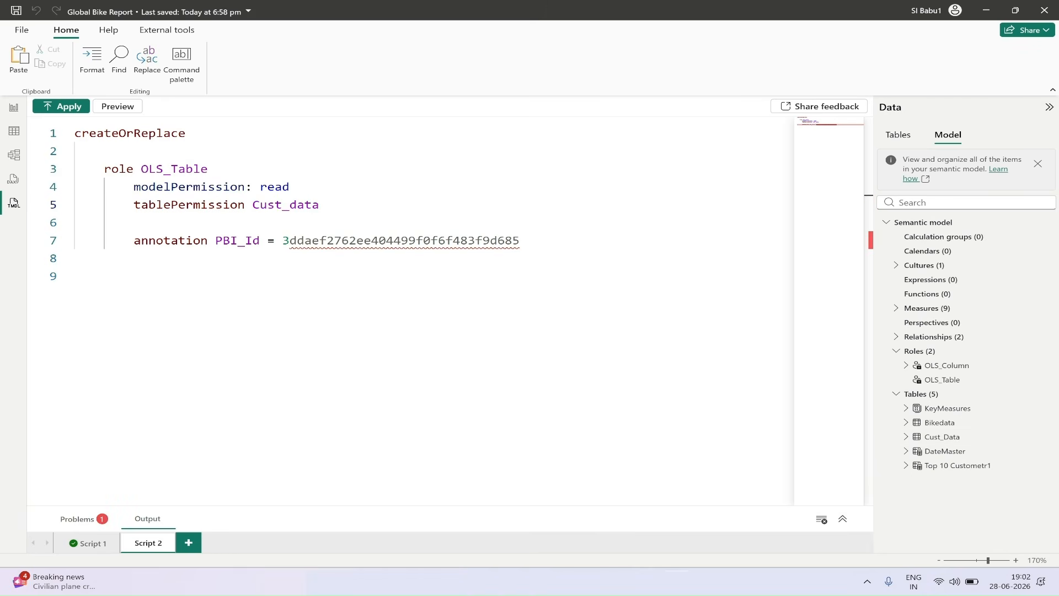
key(BackSpace)
key(BackSpace)
key(BackSpace)
text(Dat)
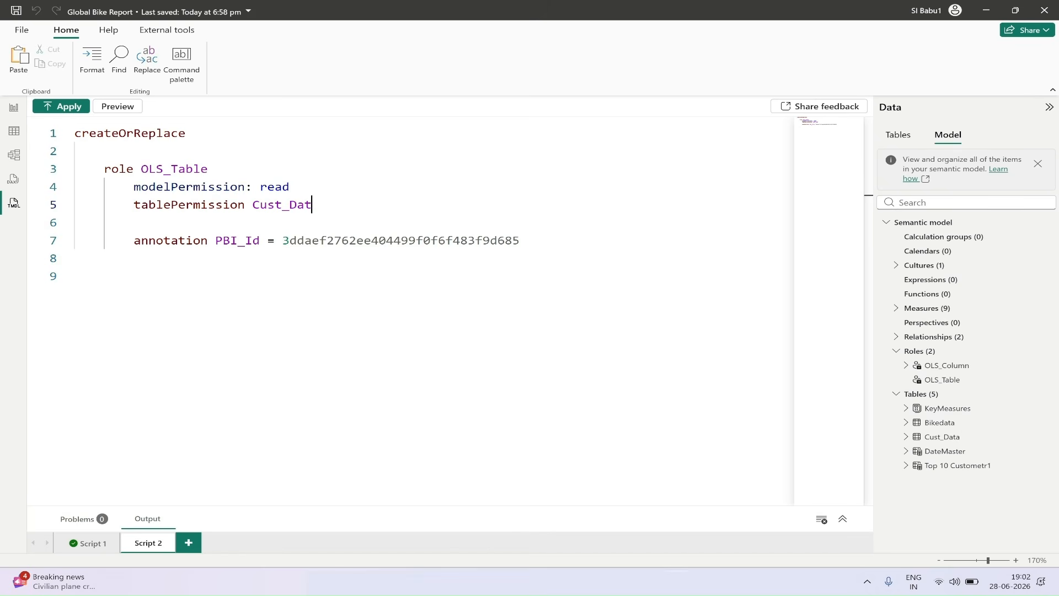
text(a)
key(Return)
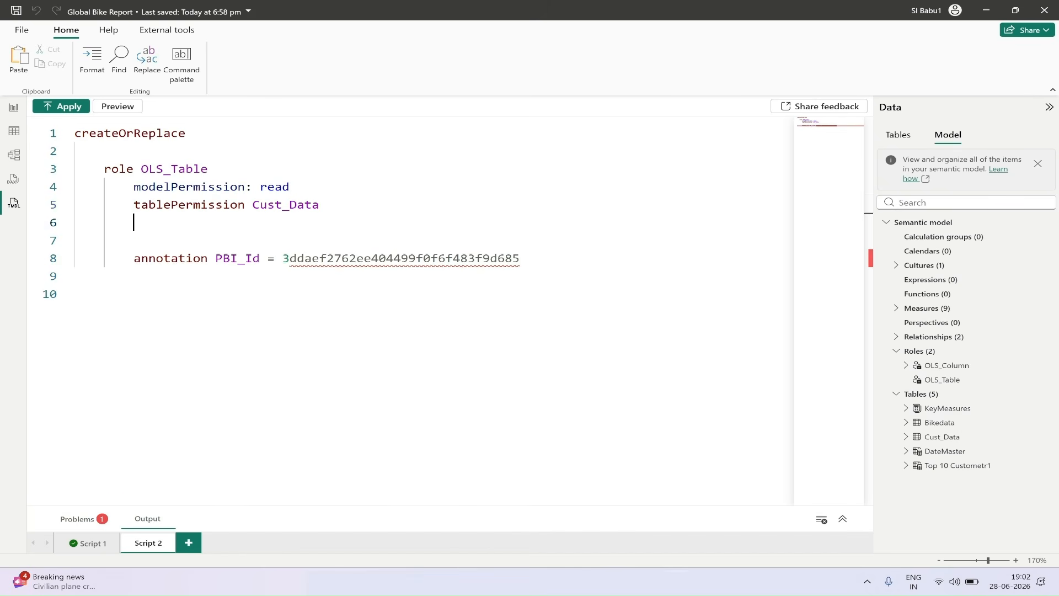
Set metadataPermission to none under the Cust_Data permission, apply the script, and expand the OLS_Table role in the model.
key(Caps_Lock)
key(ctrl+space)
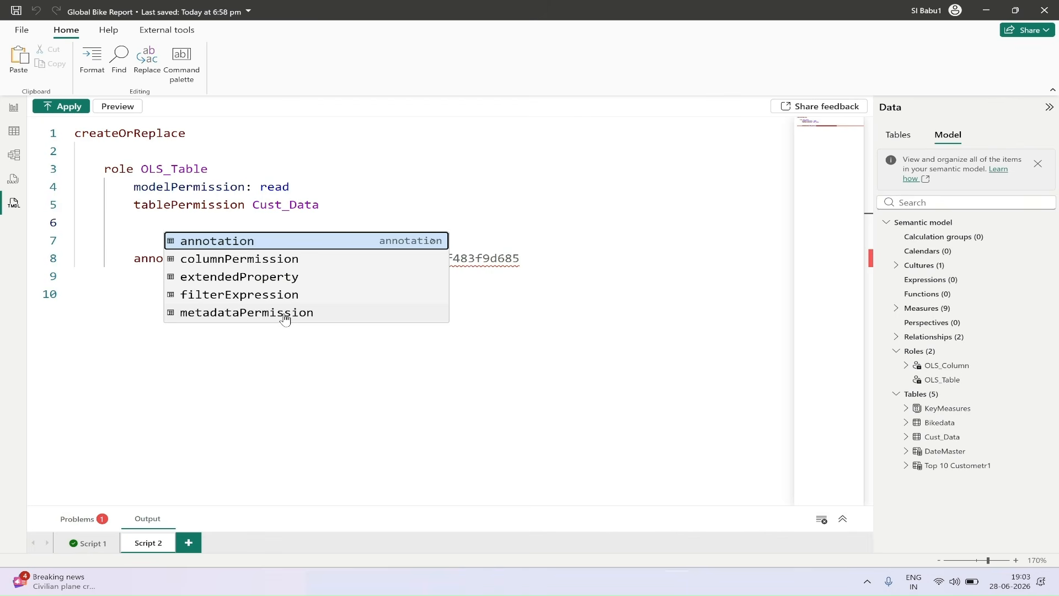
click(285, 318)
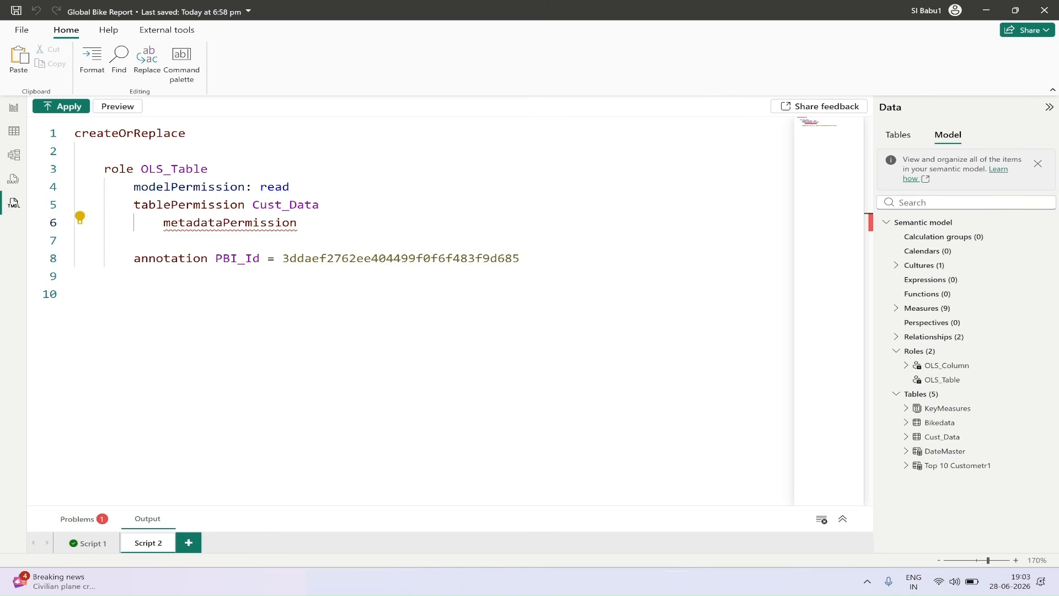
text(:NON)
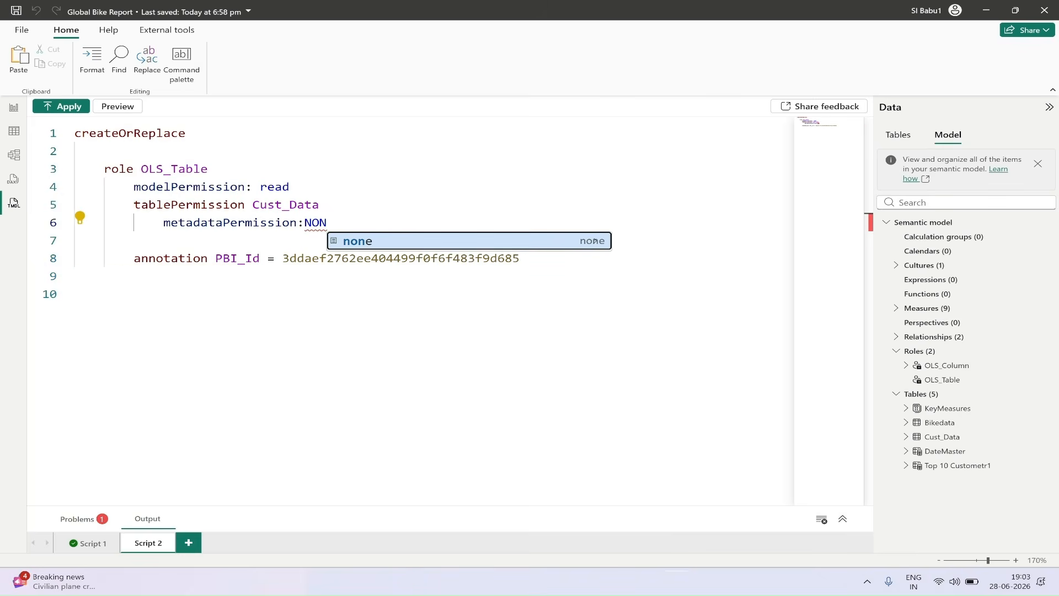
click(595, 241)
key(Caps_Lock)
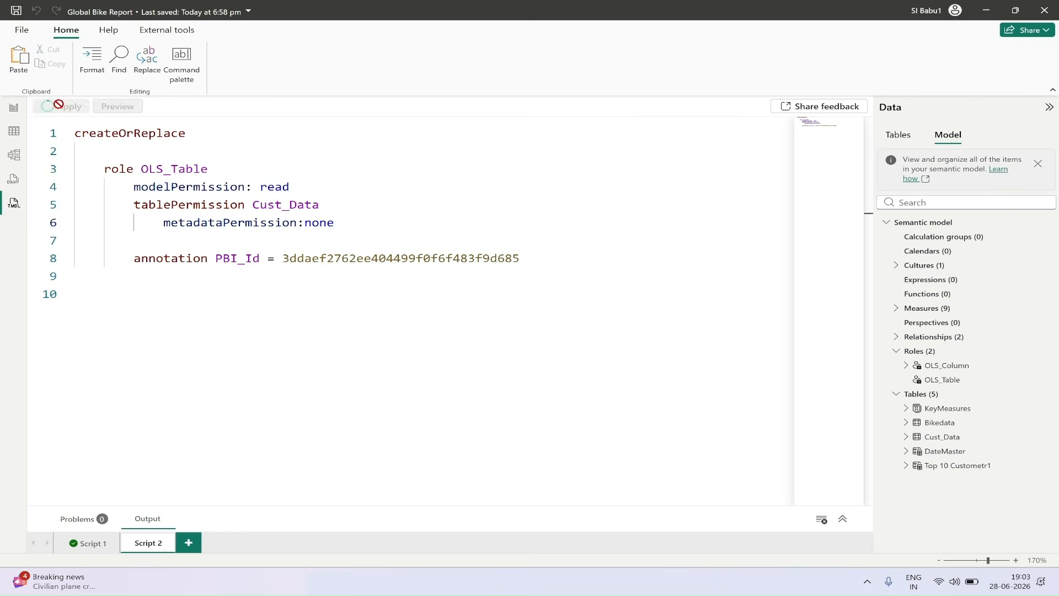
click(62, 107)
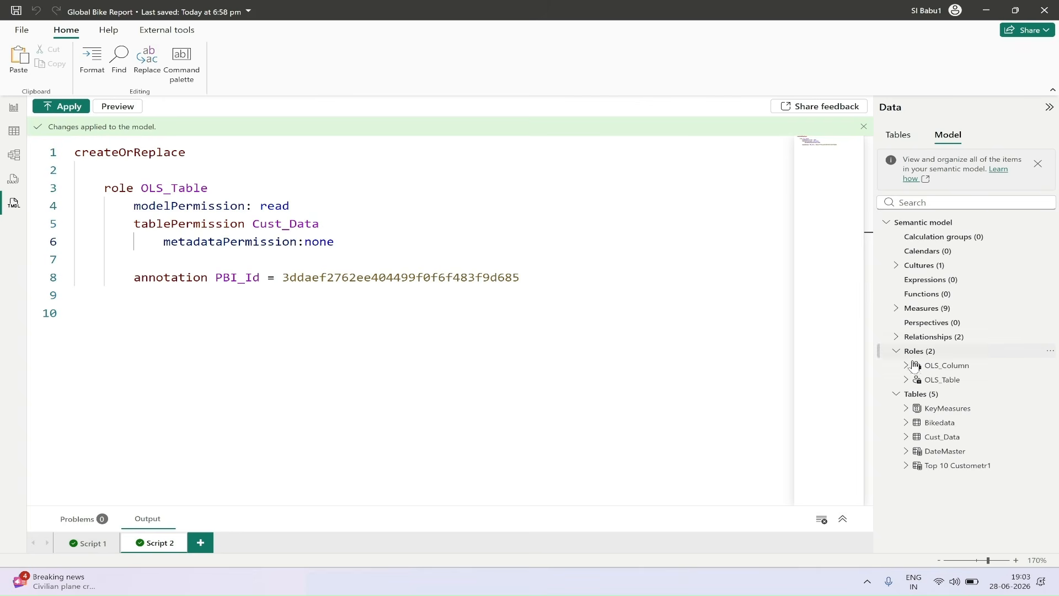
click(906, 381)
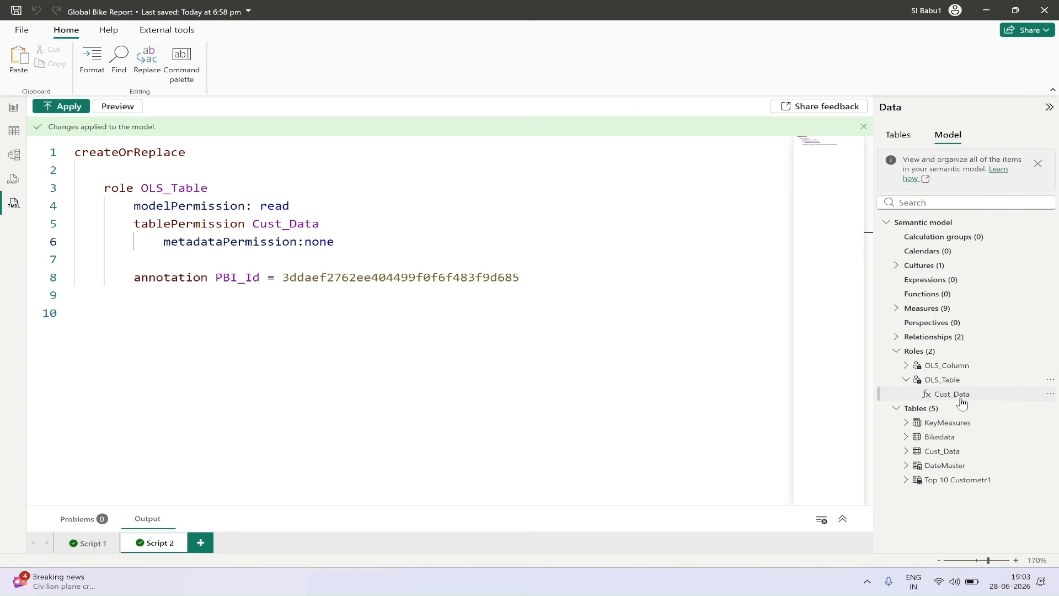
View Page 3 of the report as the OLS_Table role, read the table visual's error details and stop viewing.
click(16, 107)
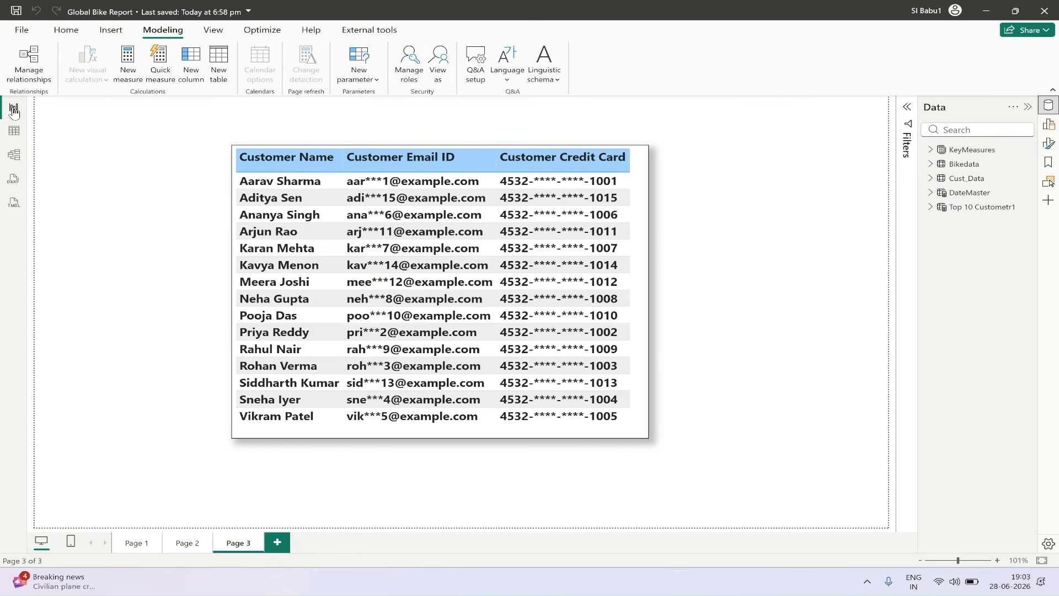
click(439, 74)
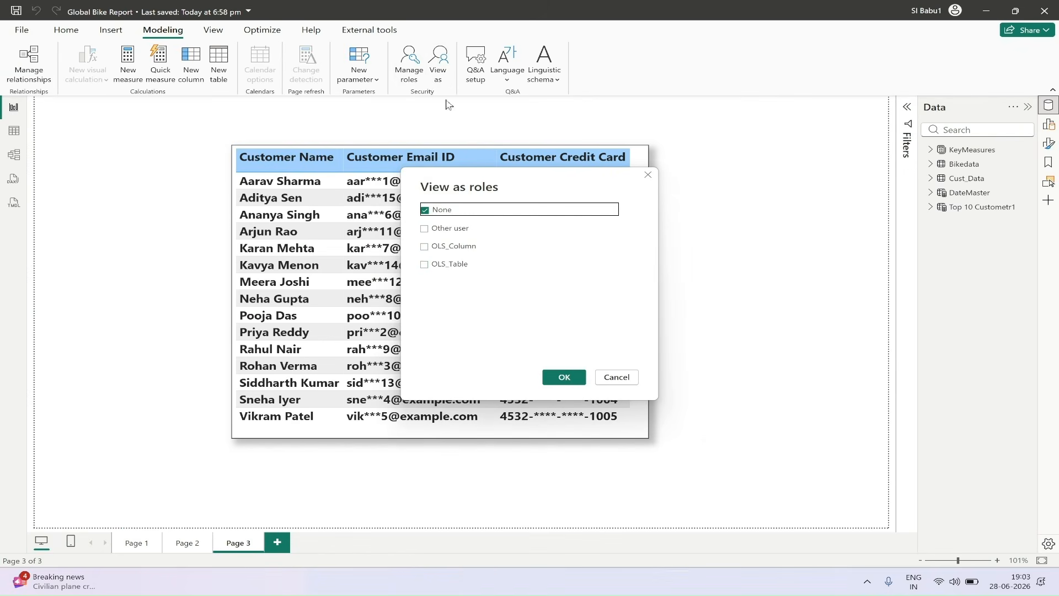
click(428, 265)
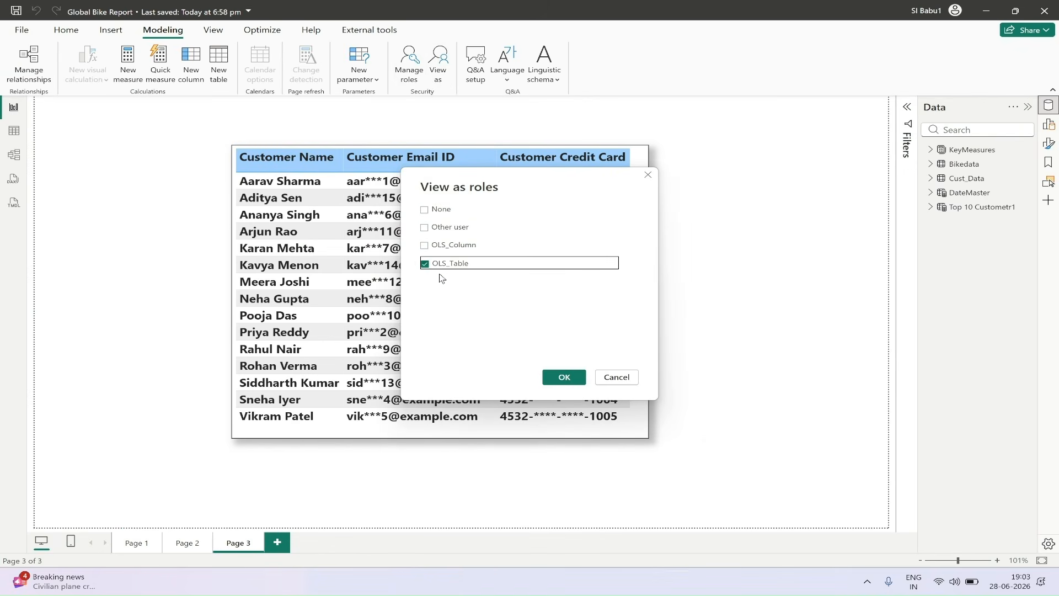
click(564, 378)
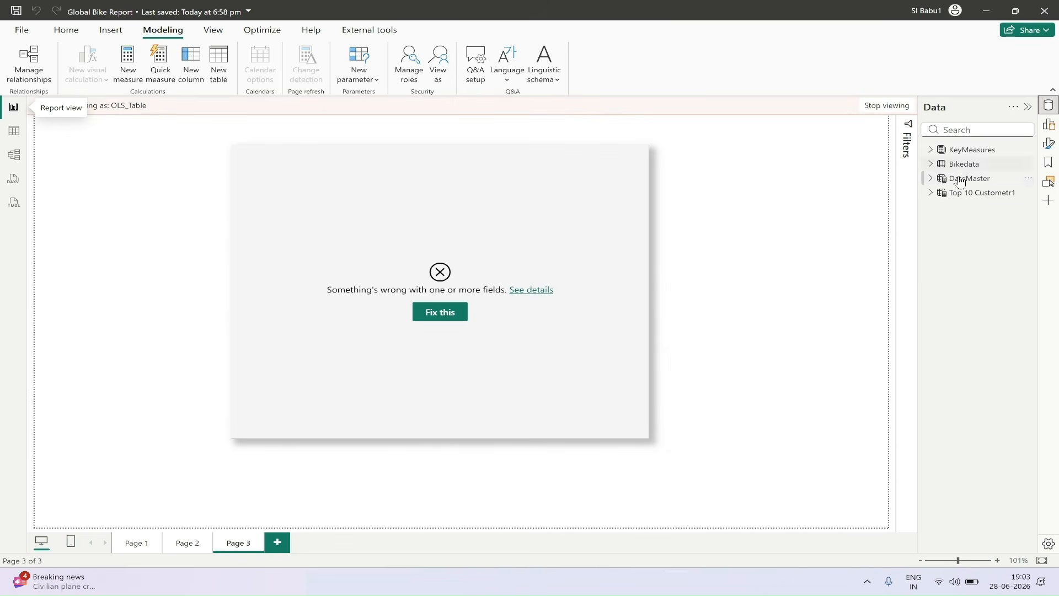
click(549, 289)
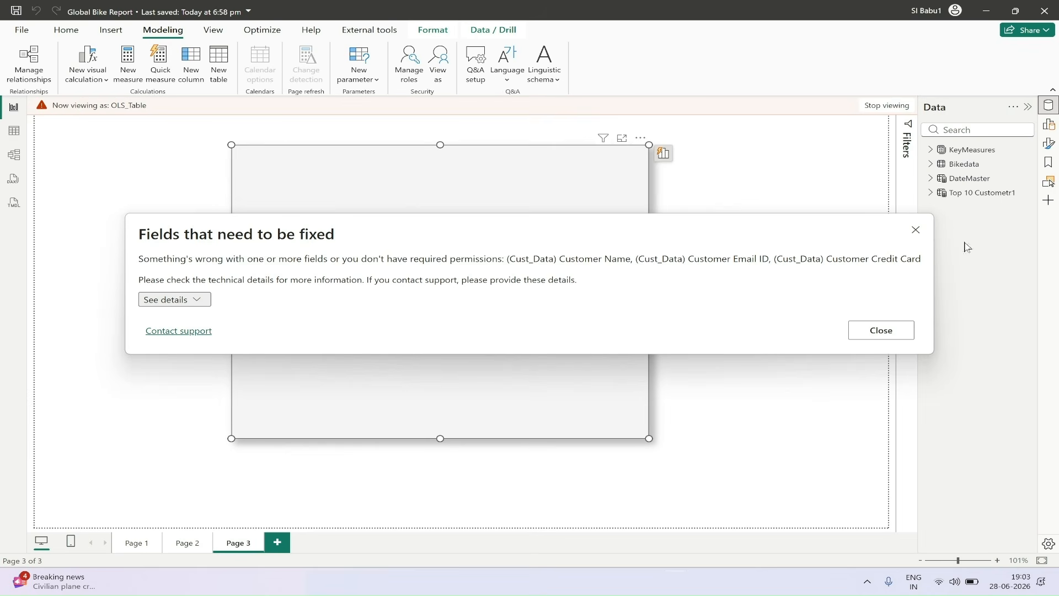
click(886, 331)
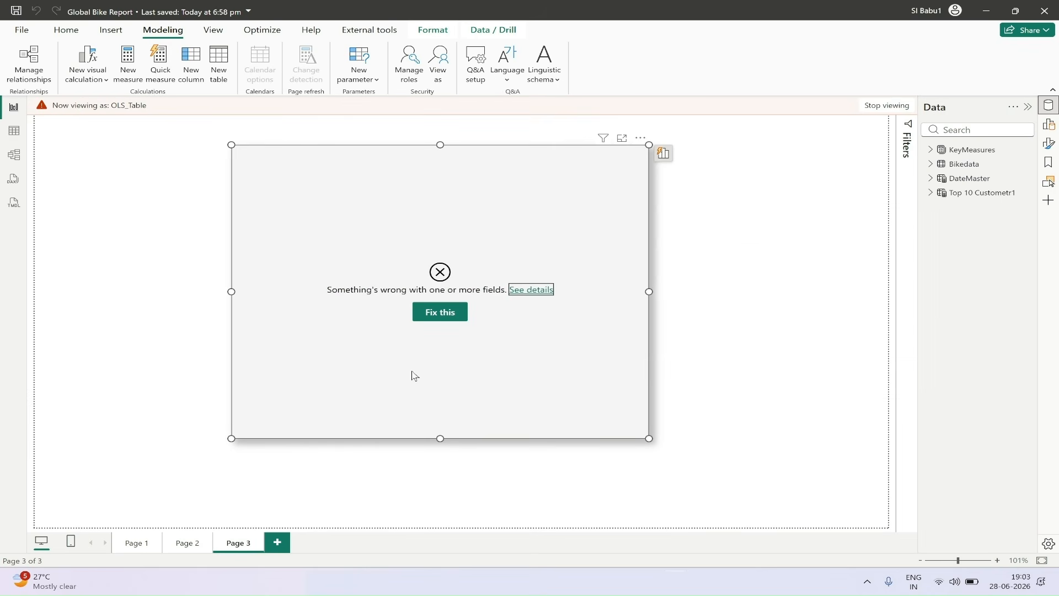
click(887, 106)
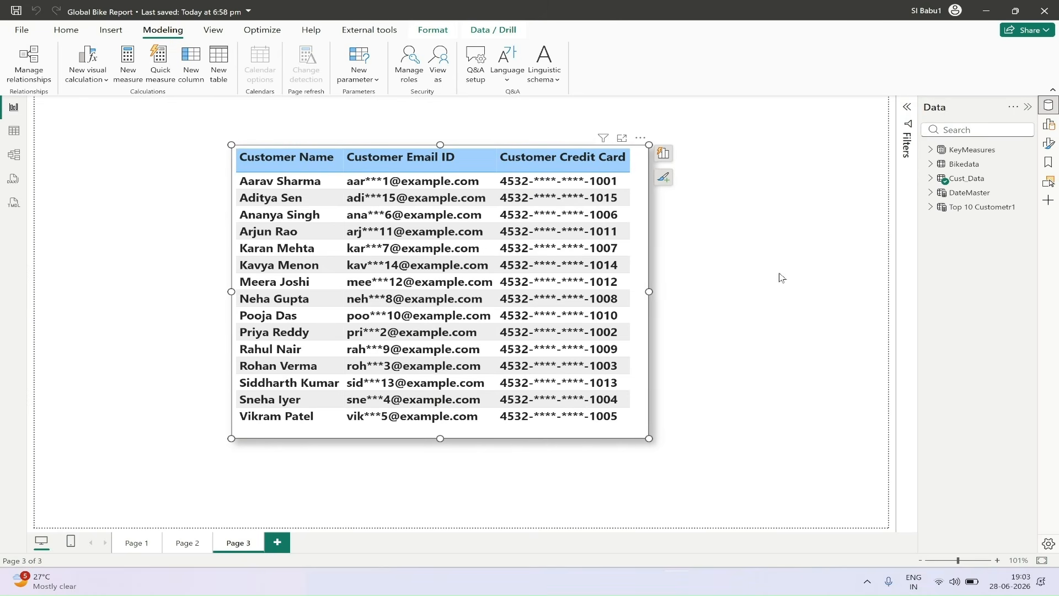
Check the available external tools, then return to the TMDL scripts and review Script 1 for the OLS_Column role.
click(382, 32)
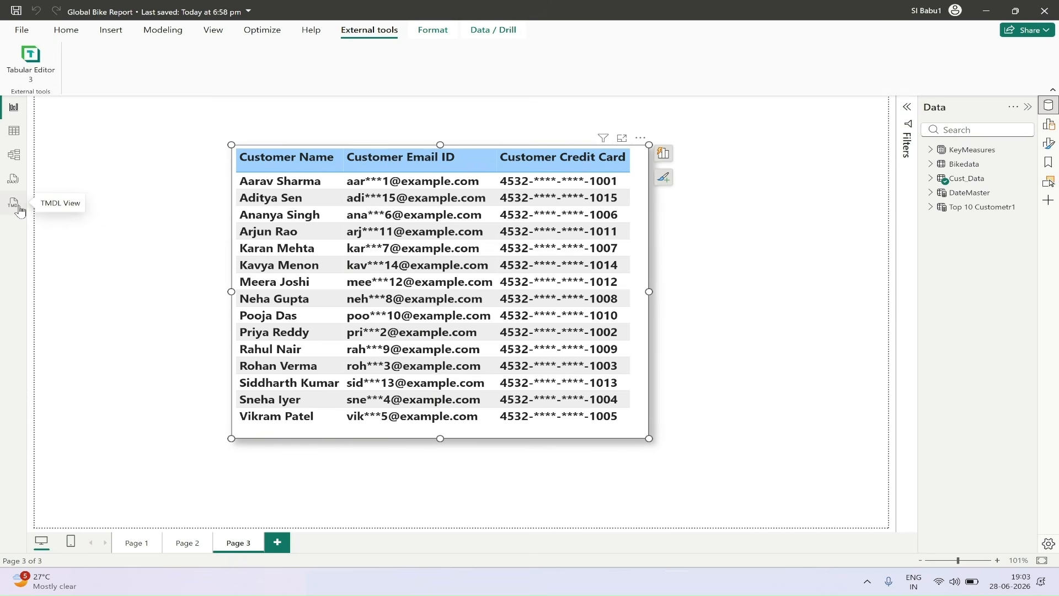
click(18, 208)
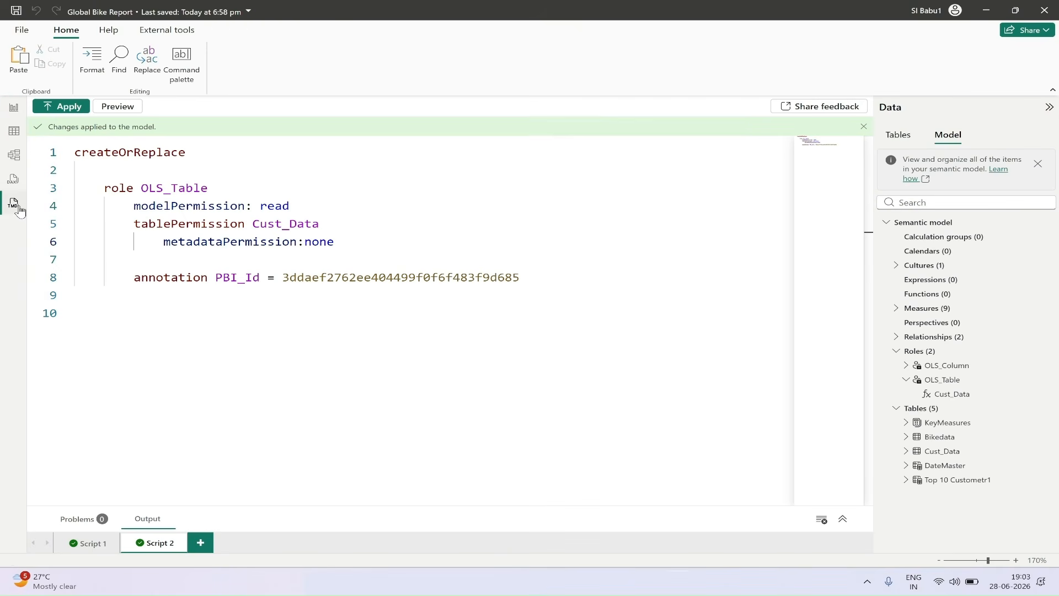
click(89, 543)
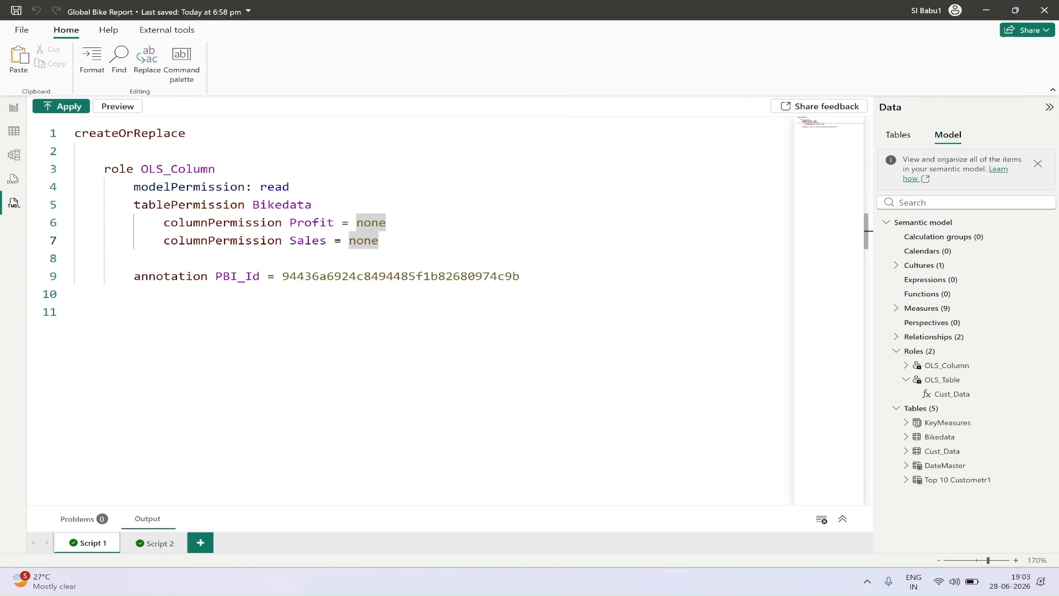